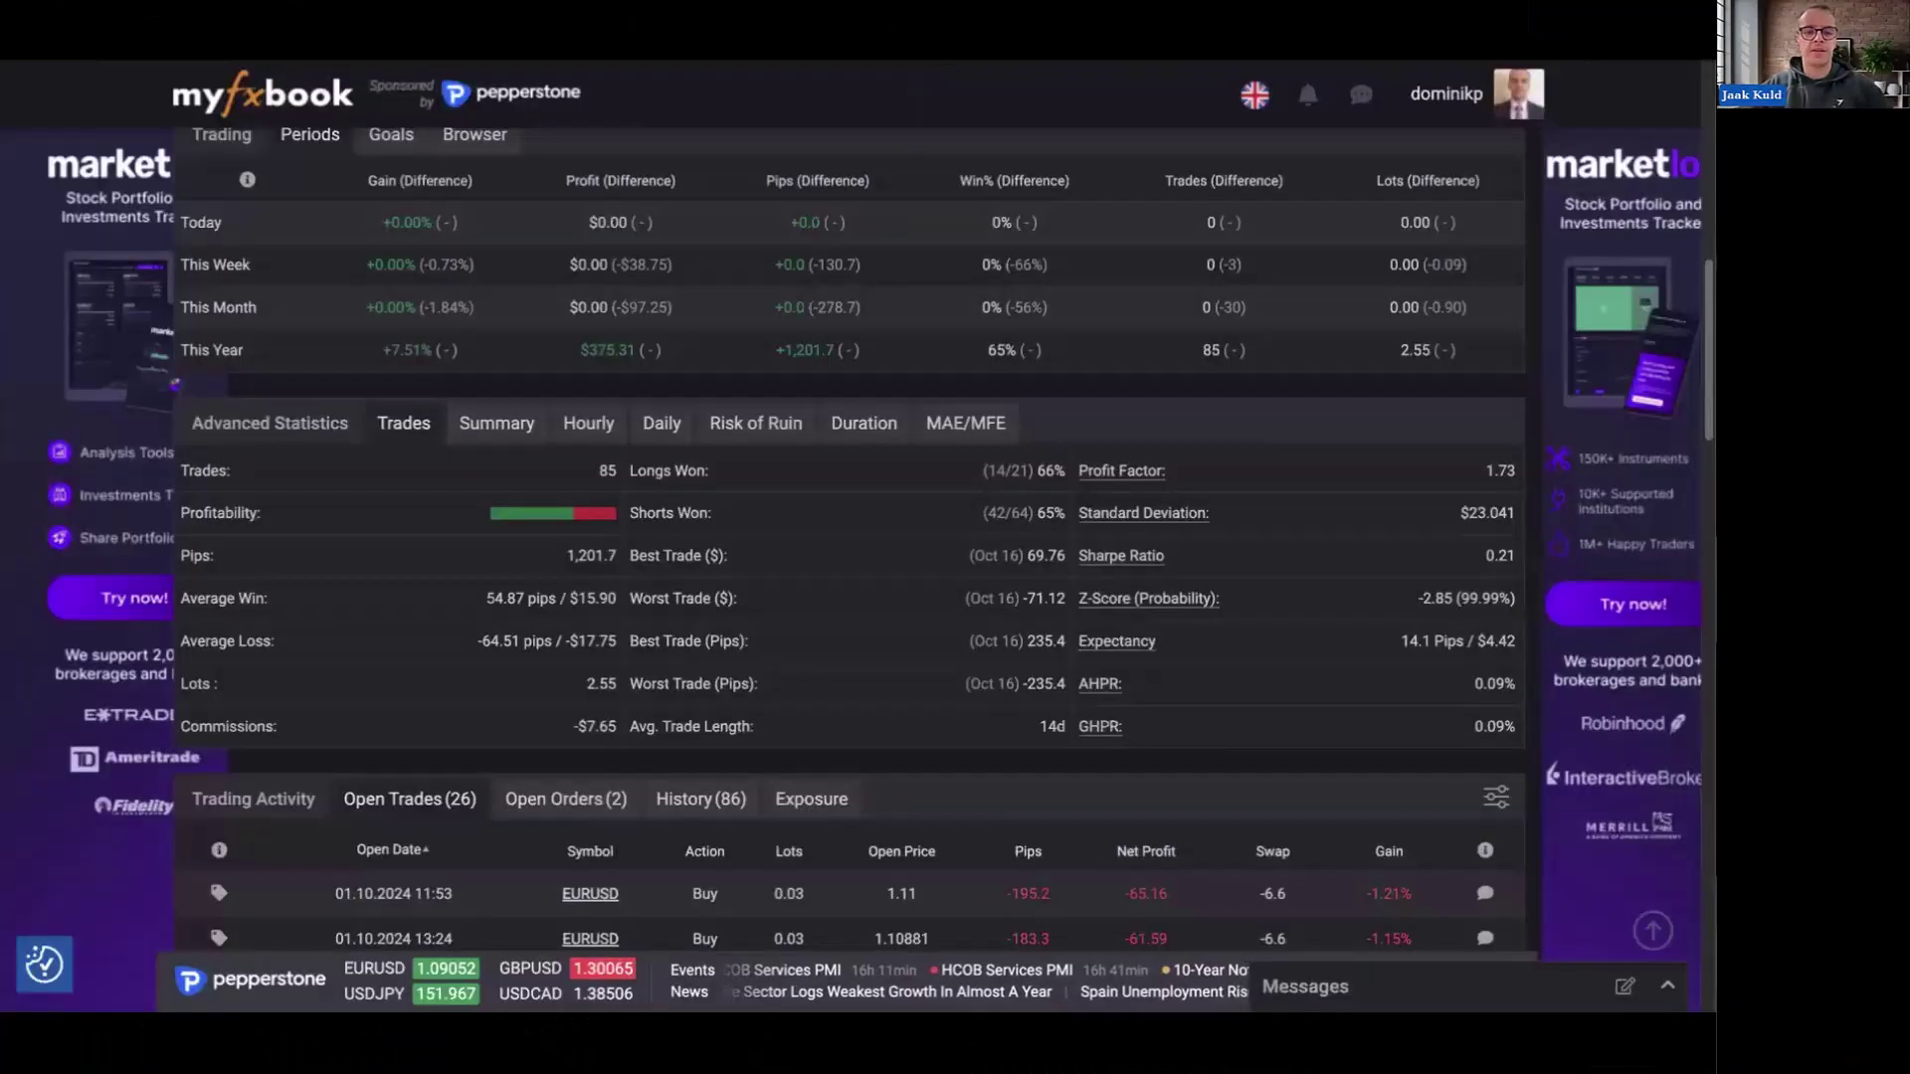
- Highlight the Flash Standard account's +7.51% gain and 33.62% drawdown in the Stats panel
scroll(535, 277, up, 7)
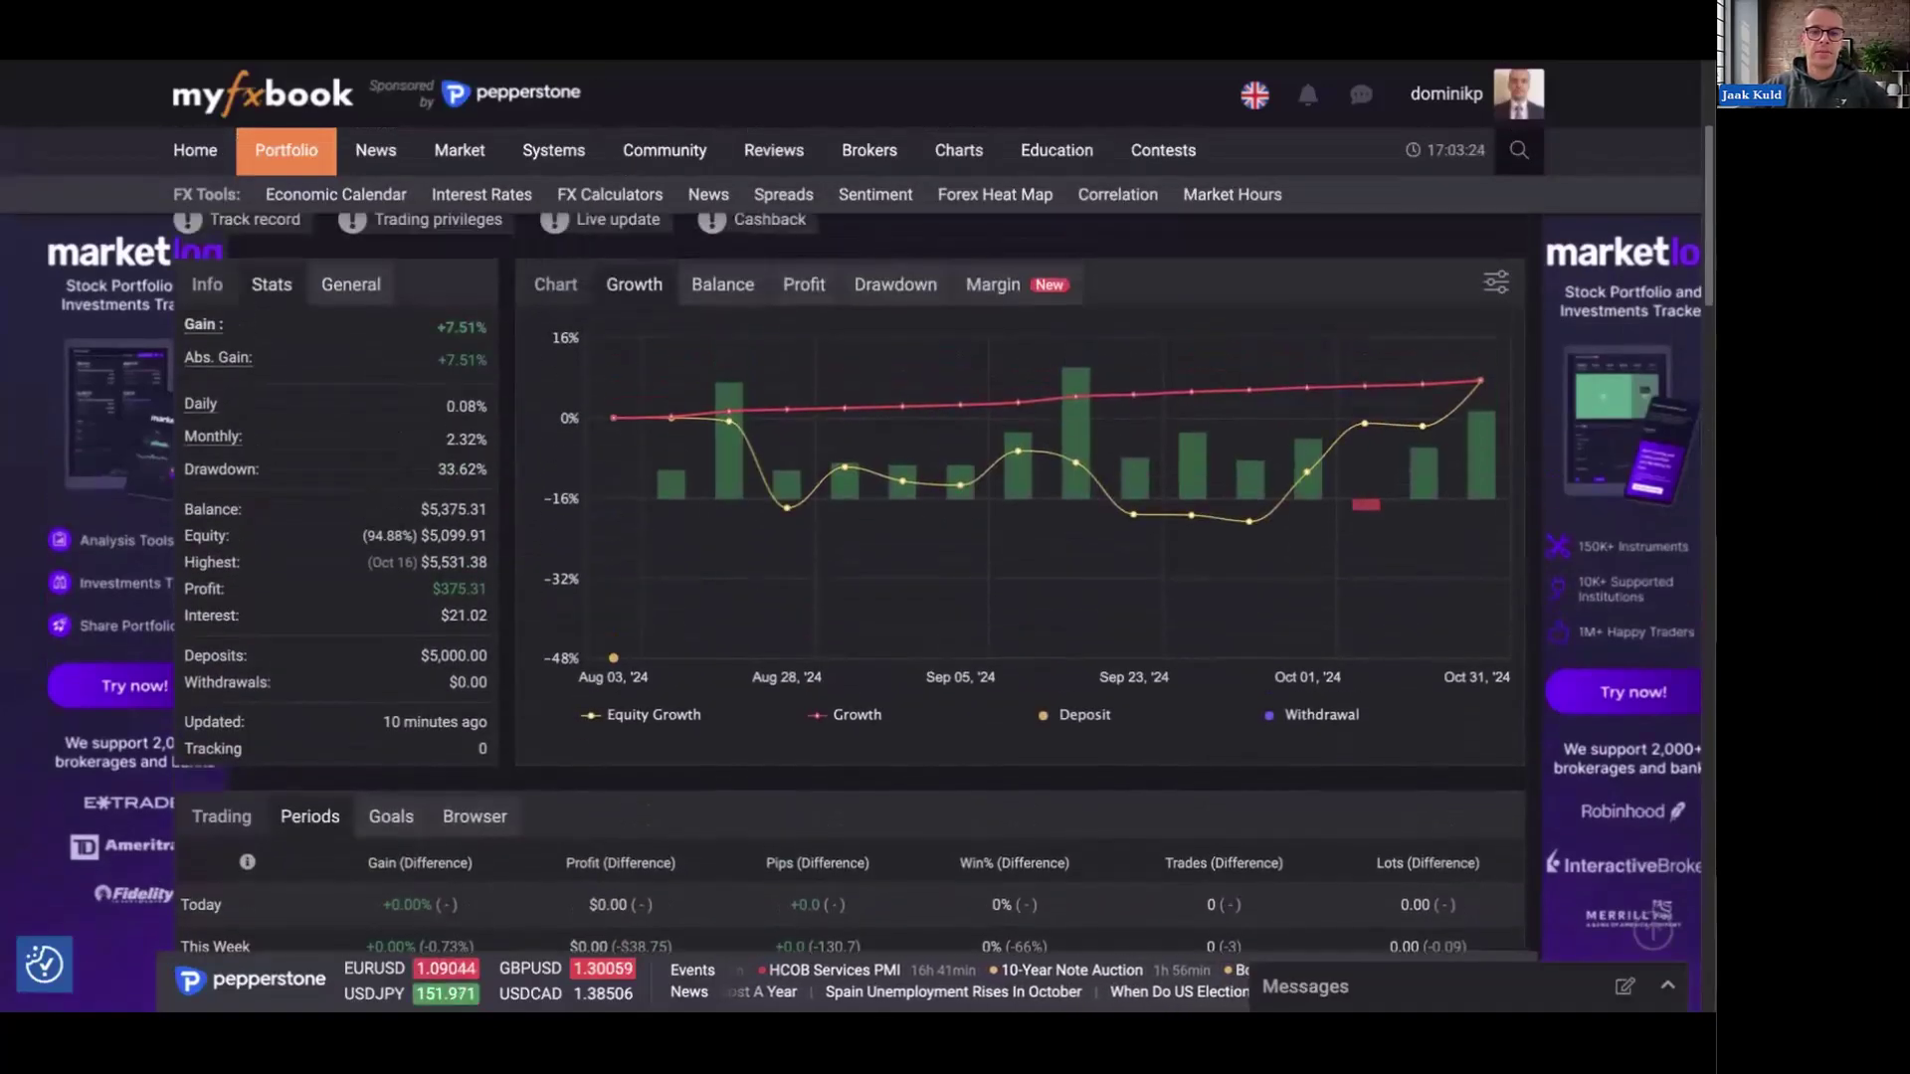
scroll(559, 385, up, 4)
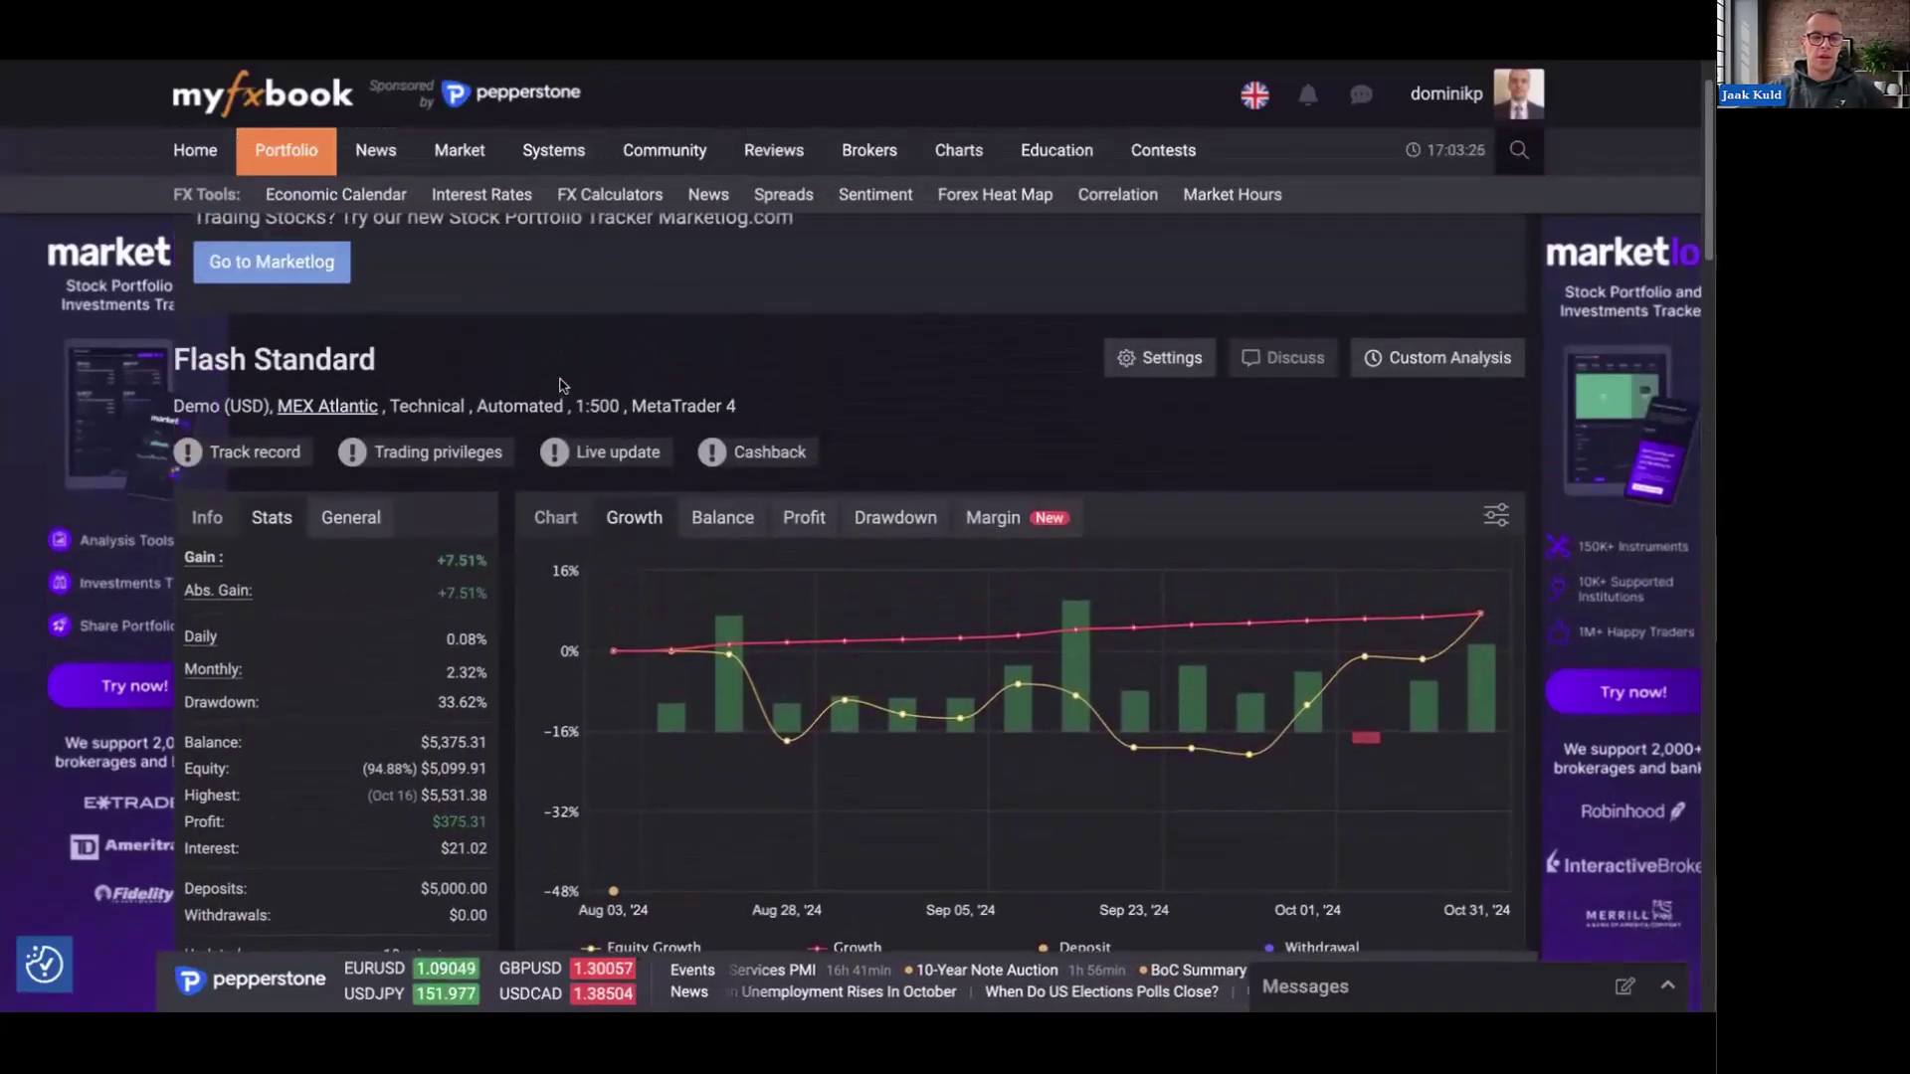
scroll(559, 385, down, 3)
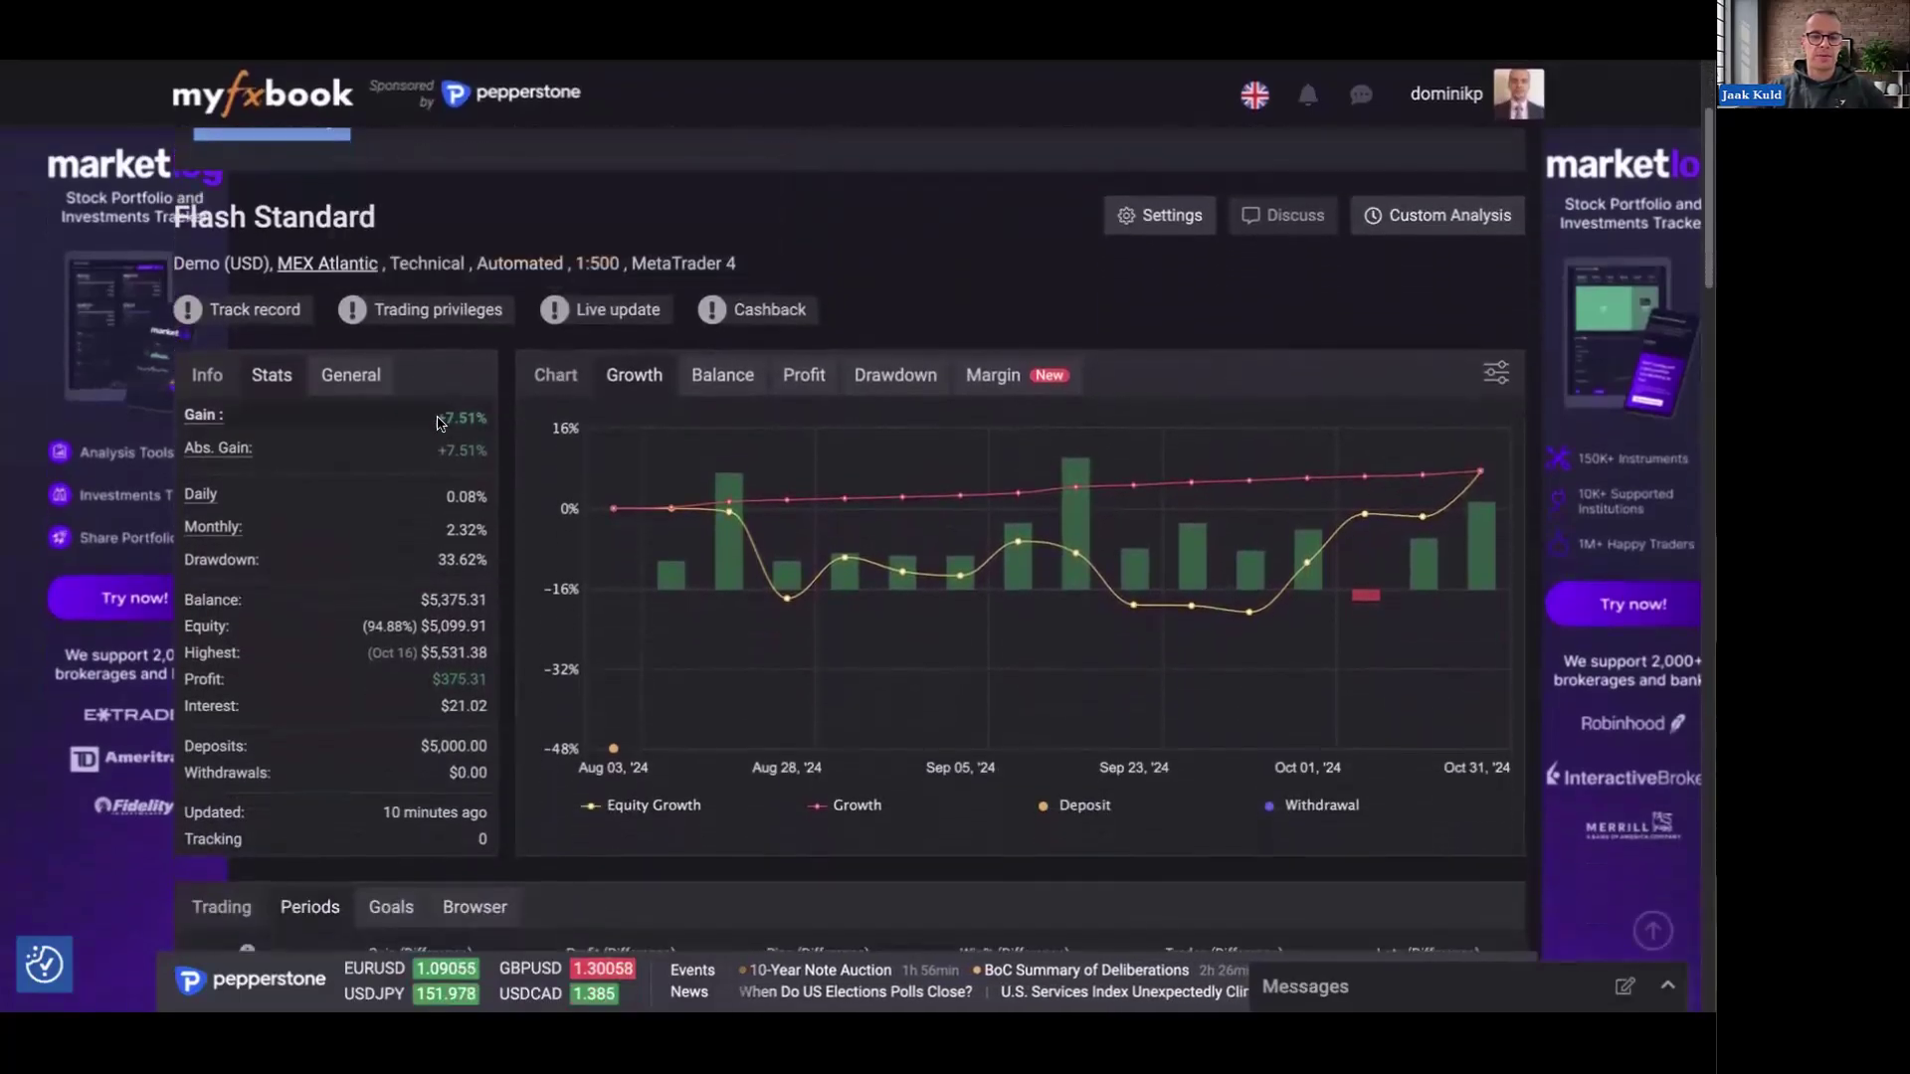
drag(437, 421, 483, 467)
scroll(448, 467, down, 1)
scroll(483, 467, down, 1)
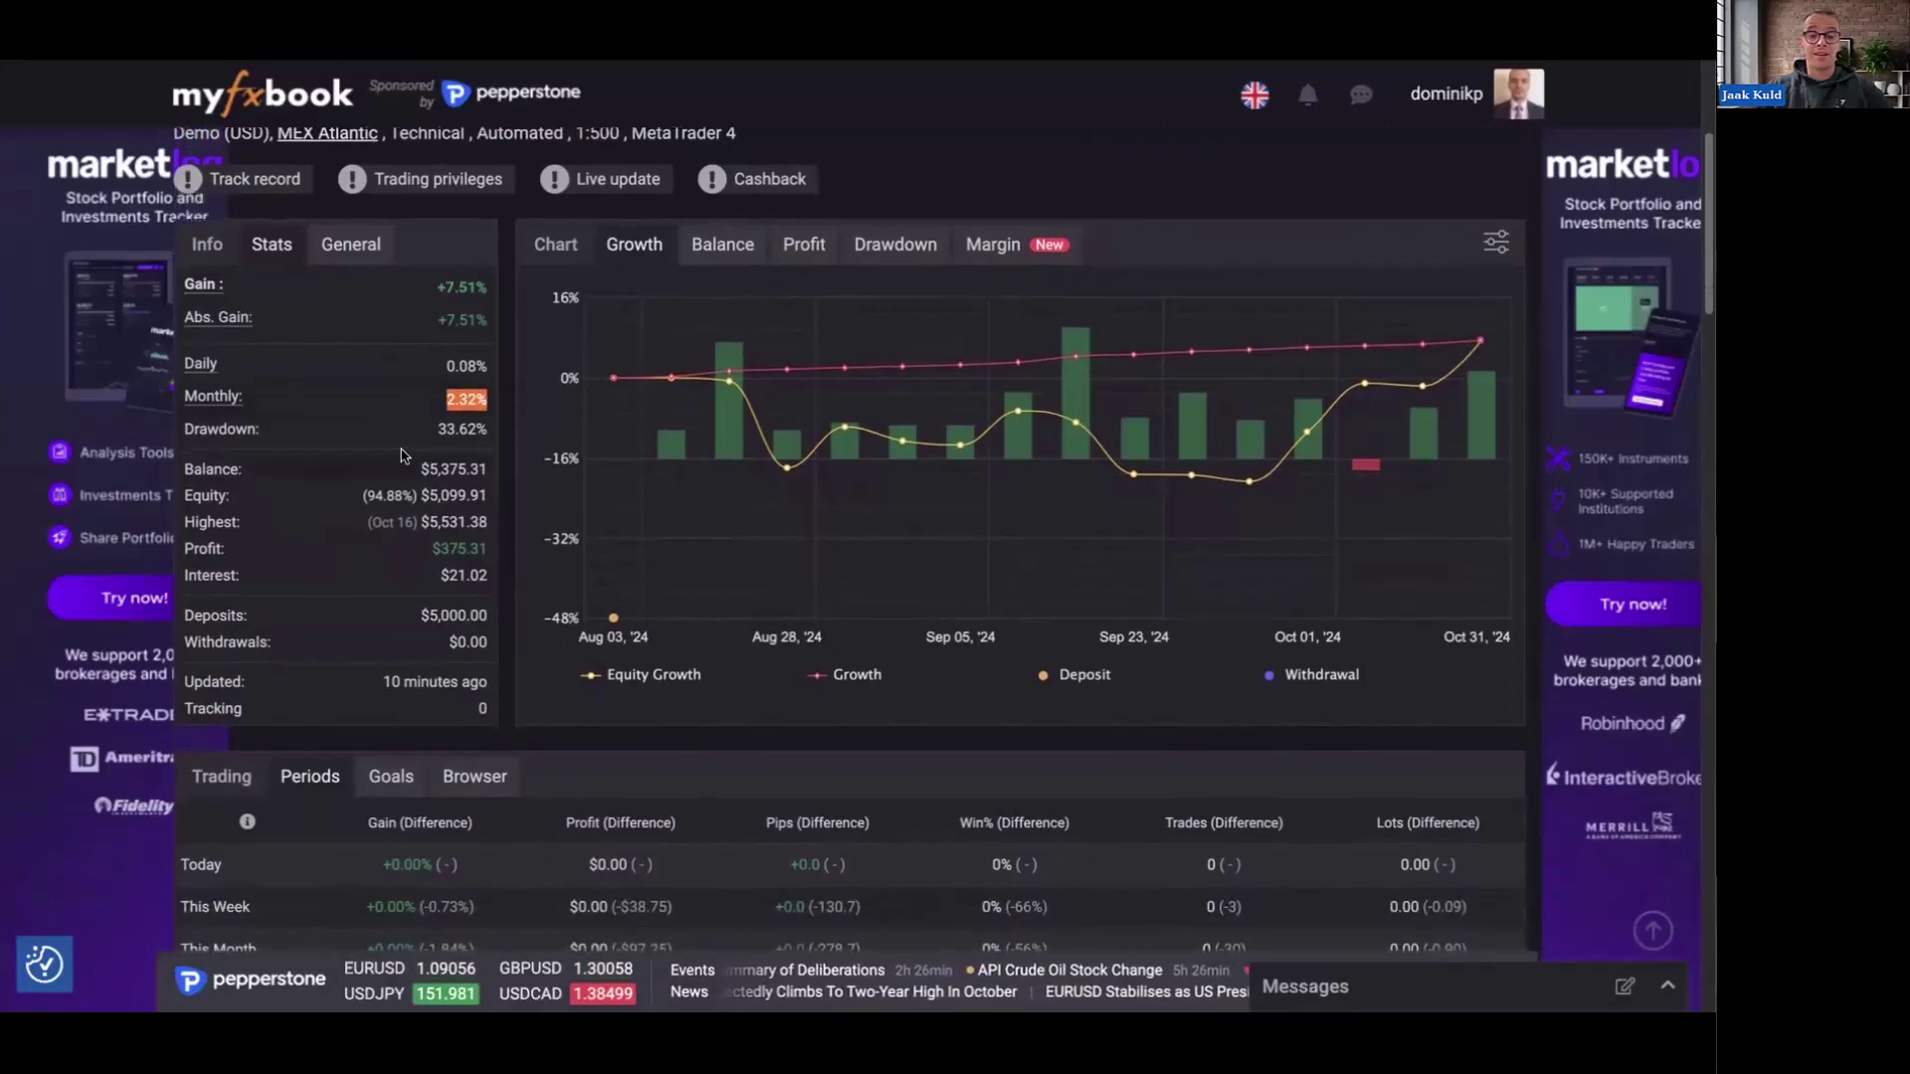
double_click(454, 430)
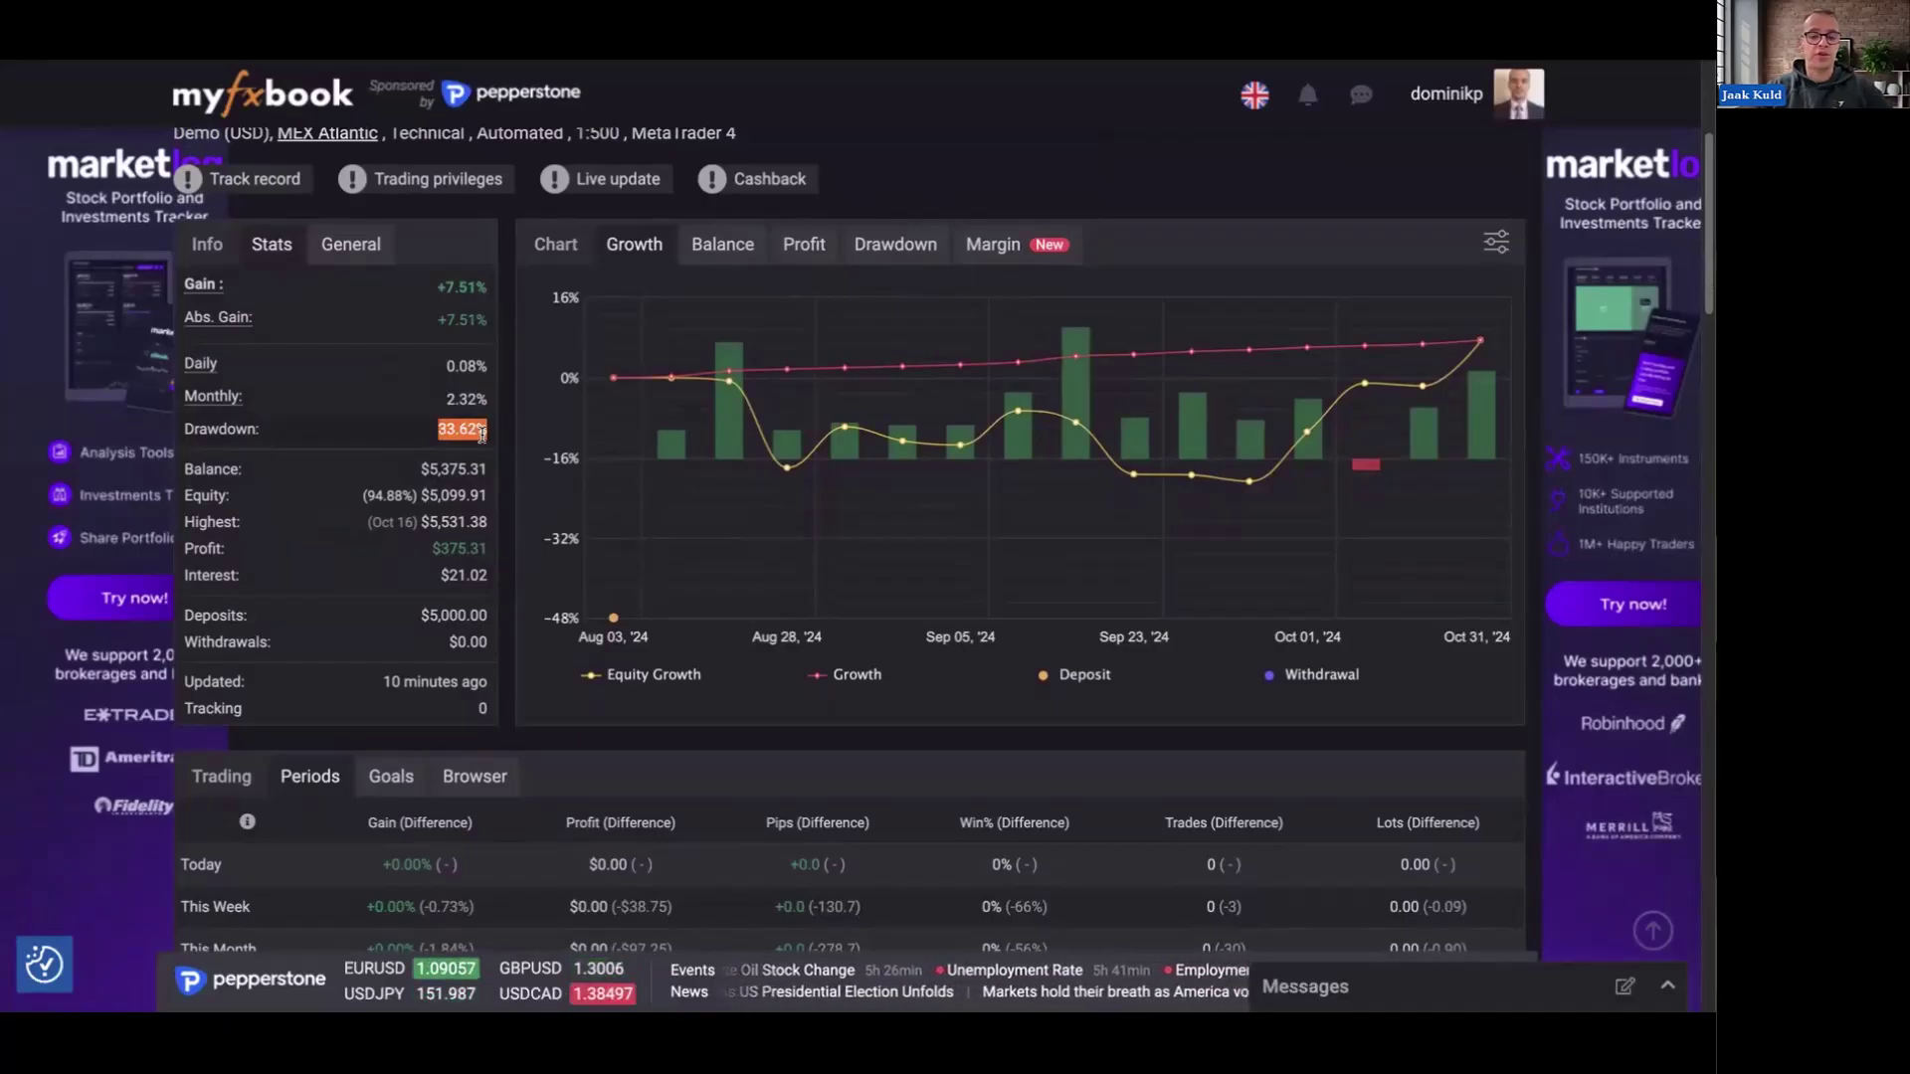
- Show the Monthly Analytics breakdown charts for September and October 2024
scroll(482, 433, down, 20)
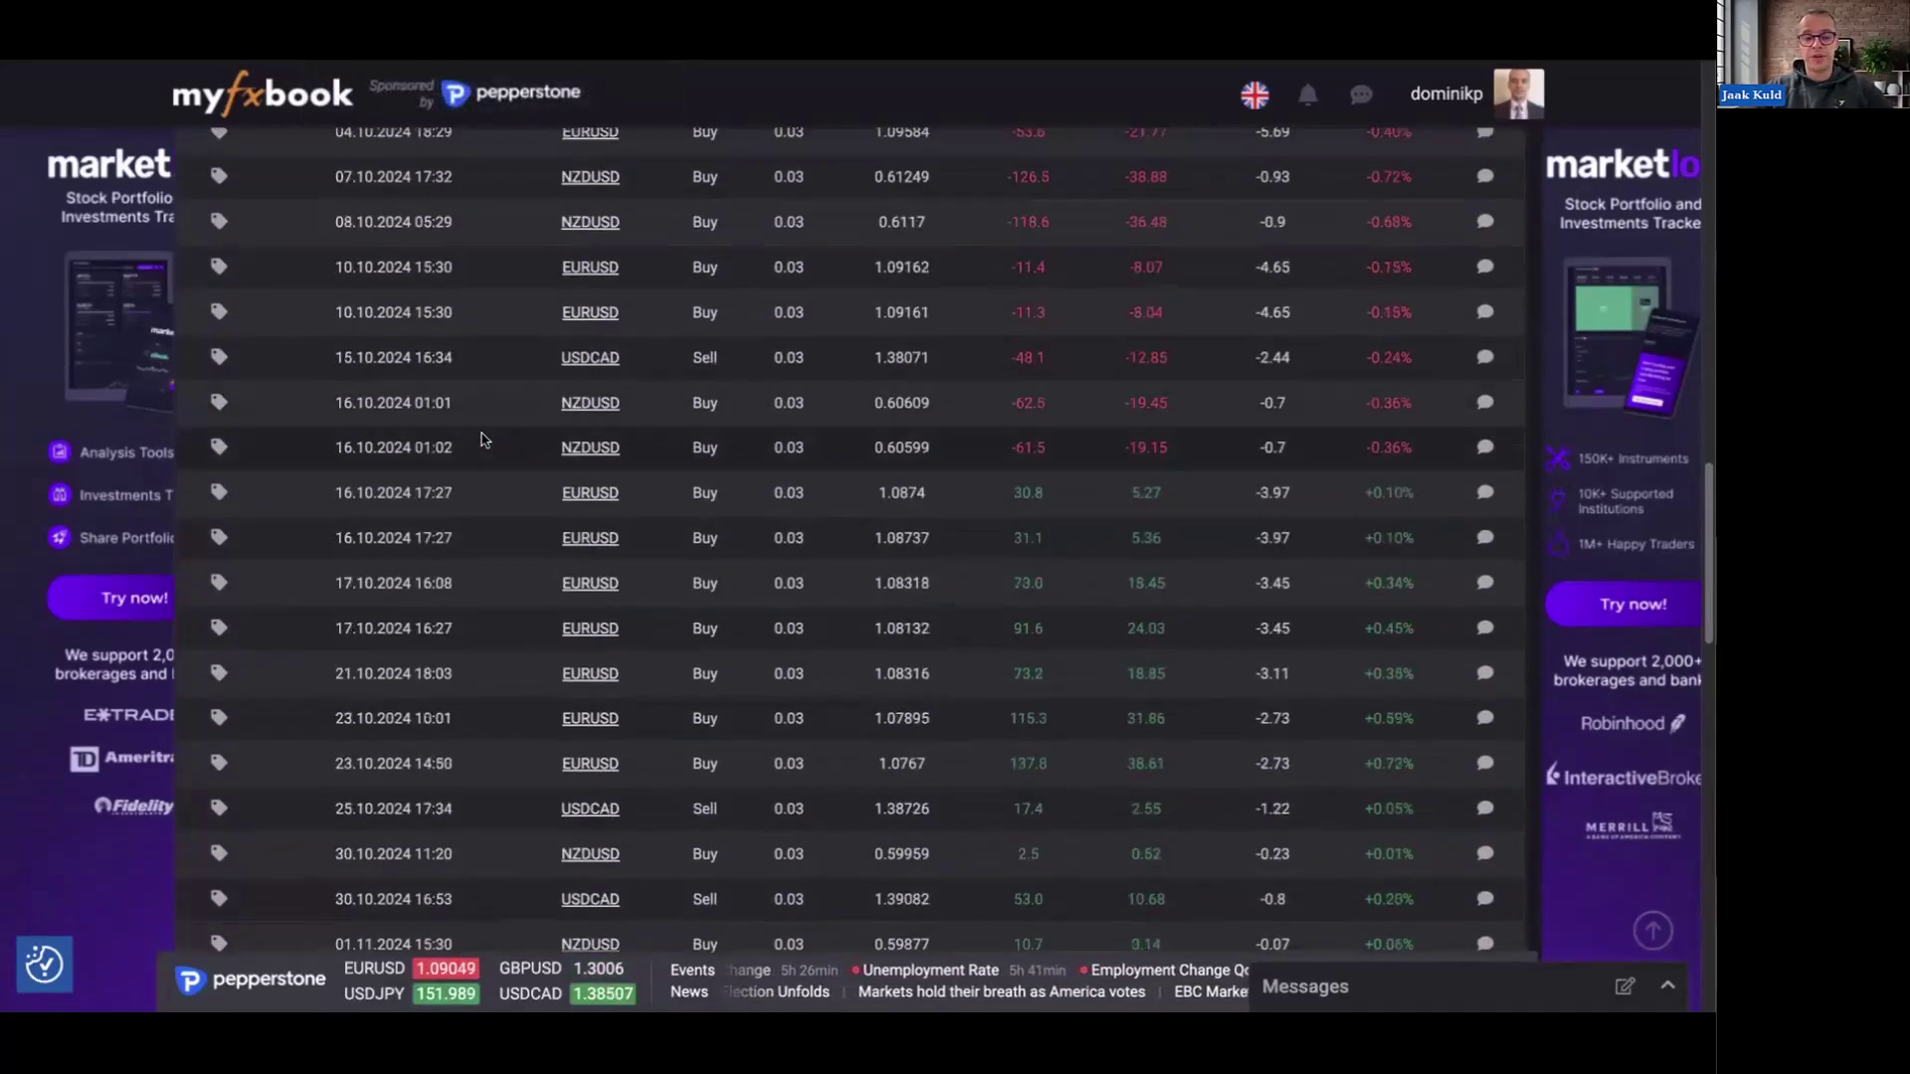
scroll(482, 439, down, 8)
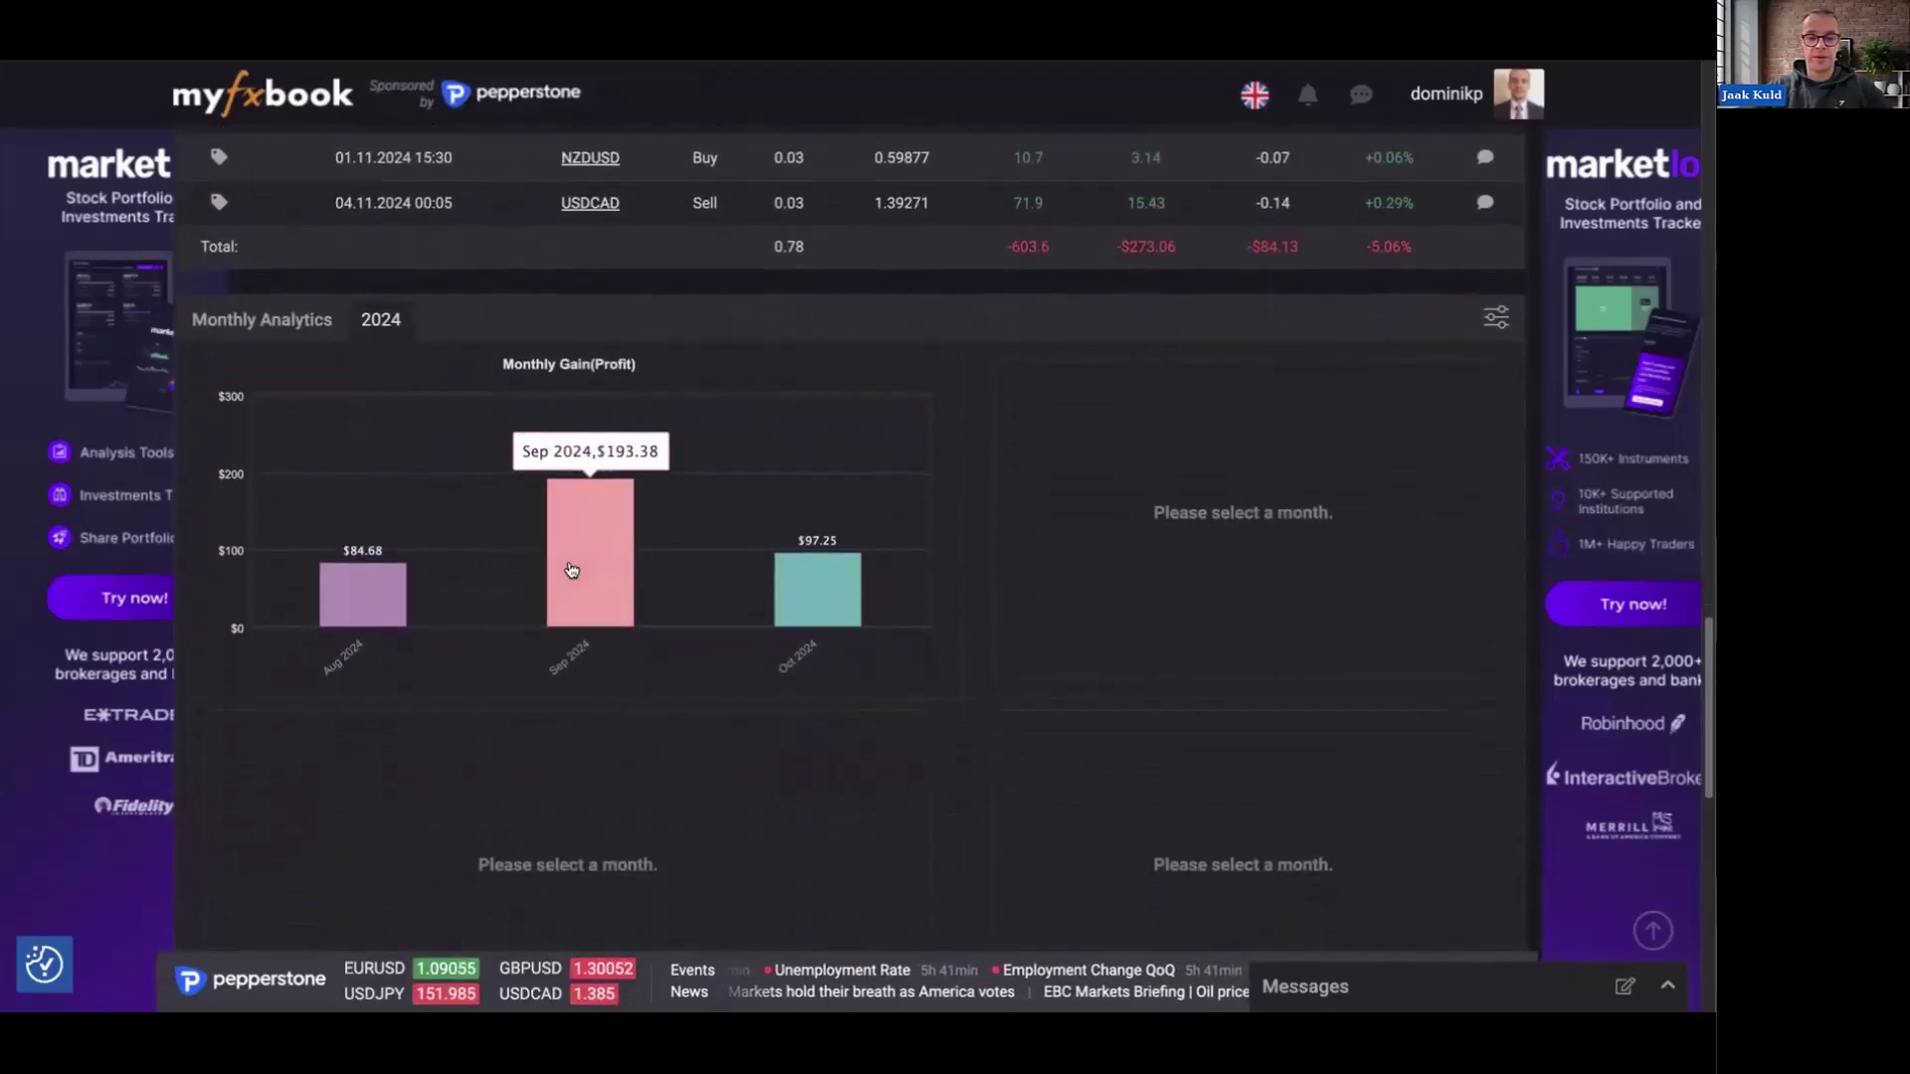
scroll(572, 569, down, 2)
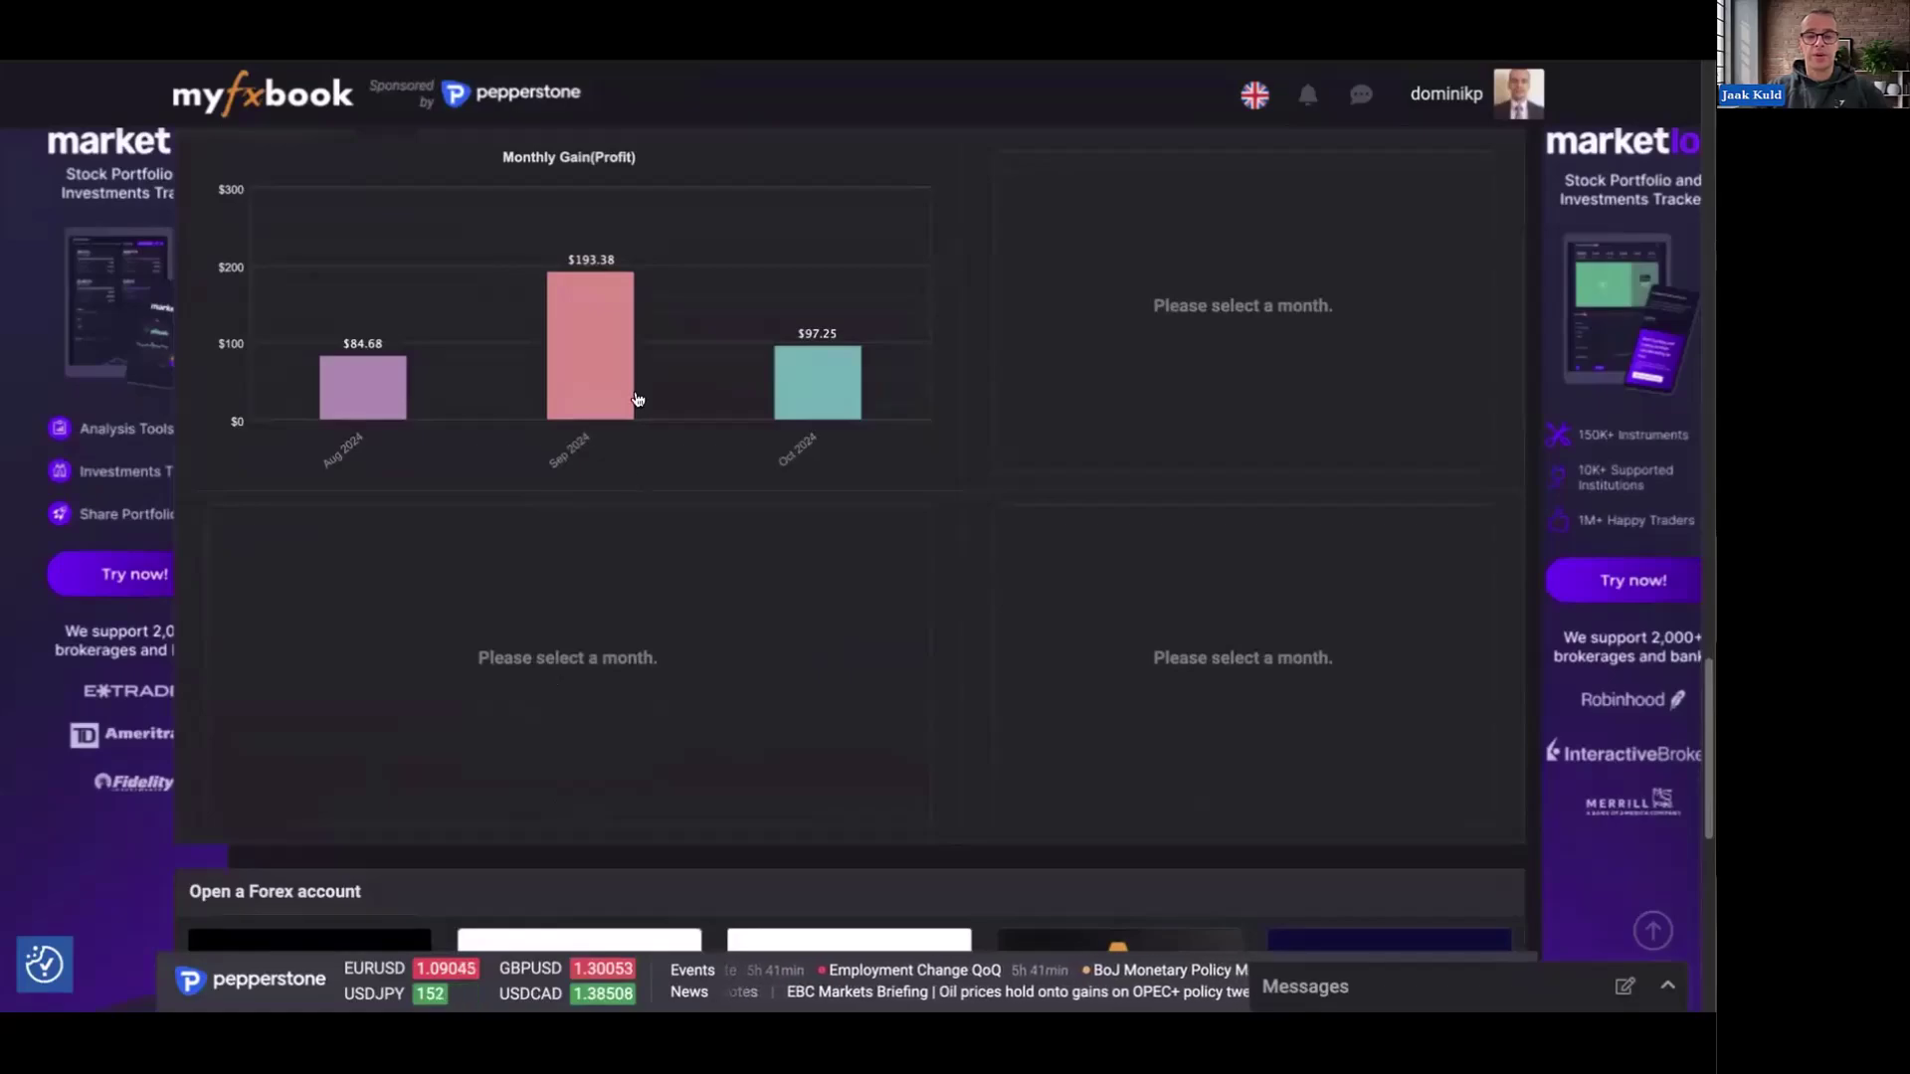
click(586, 345)
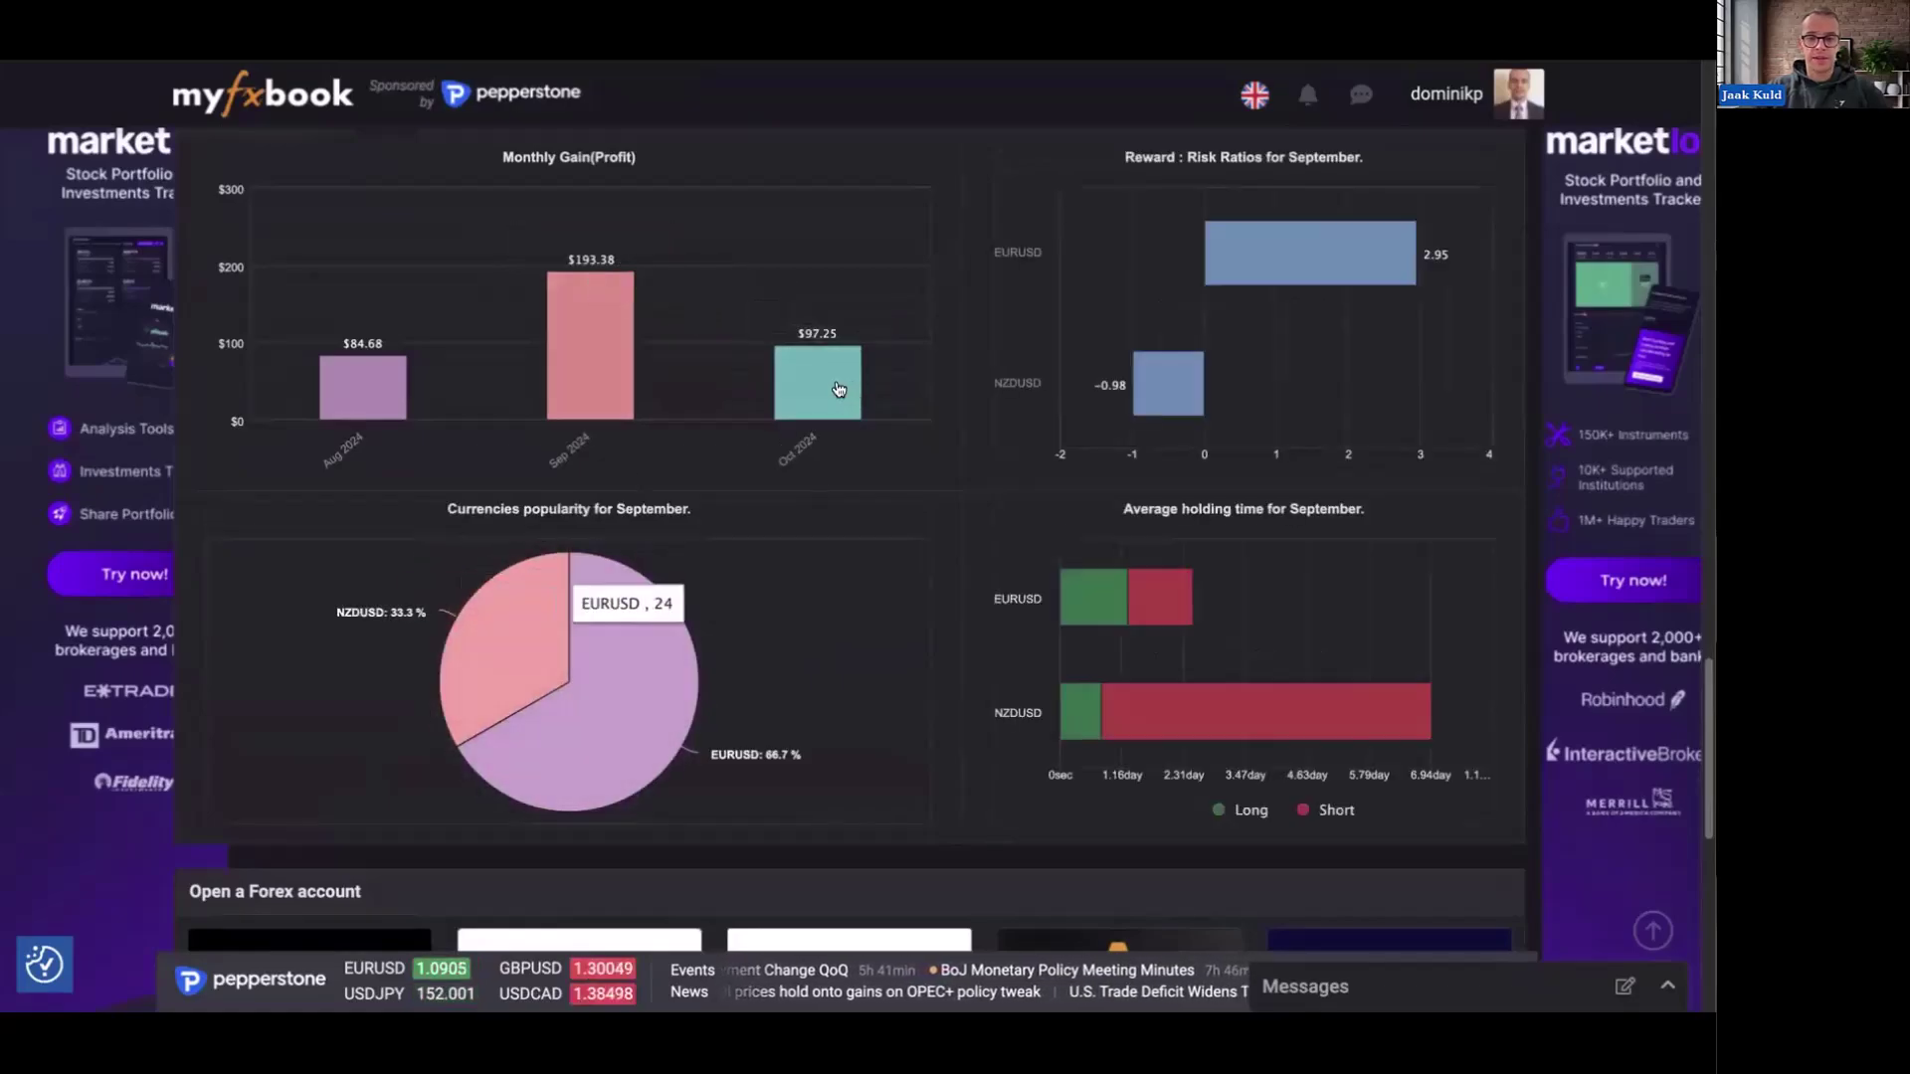
click(839, 388)
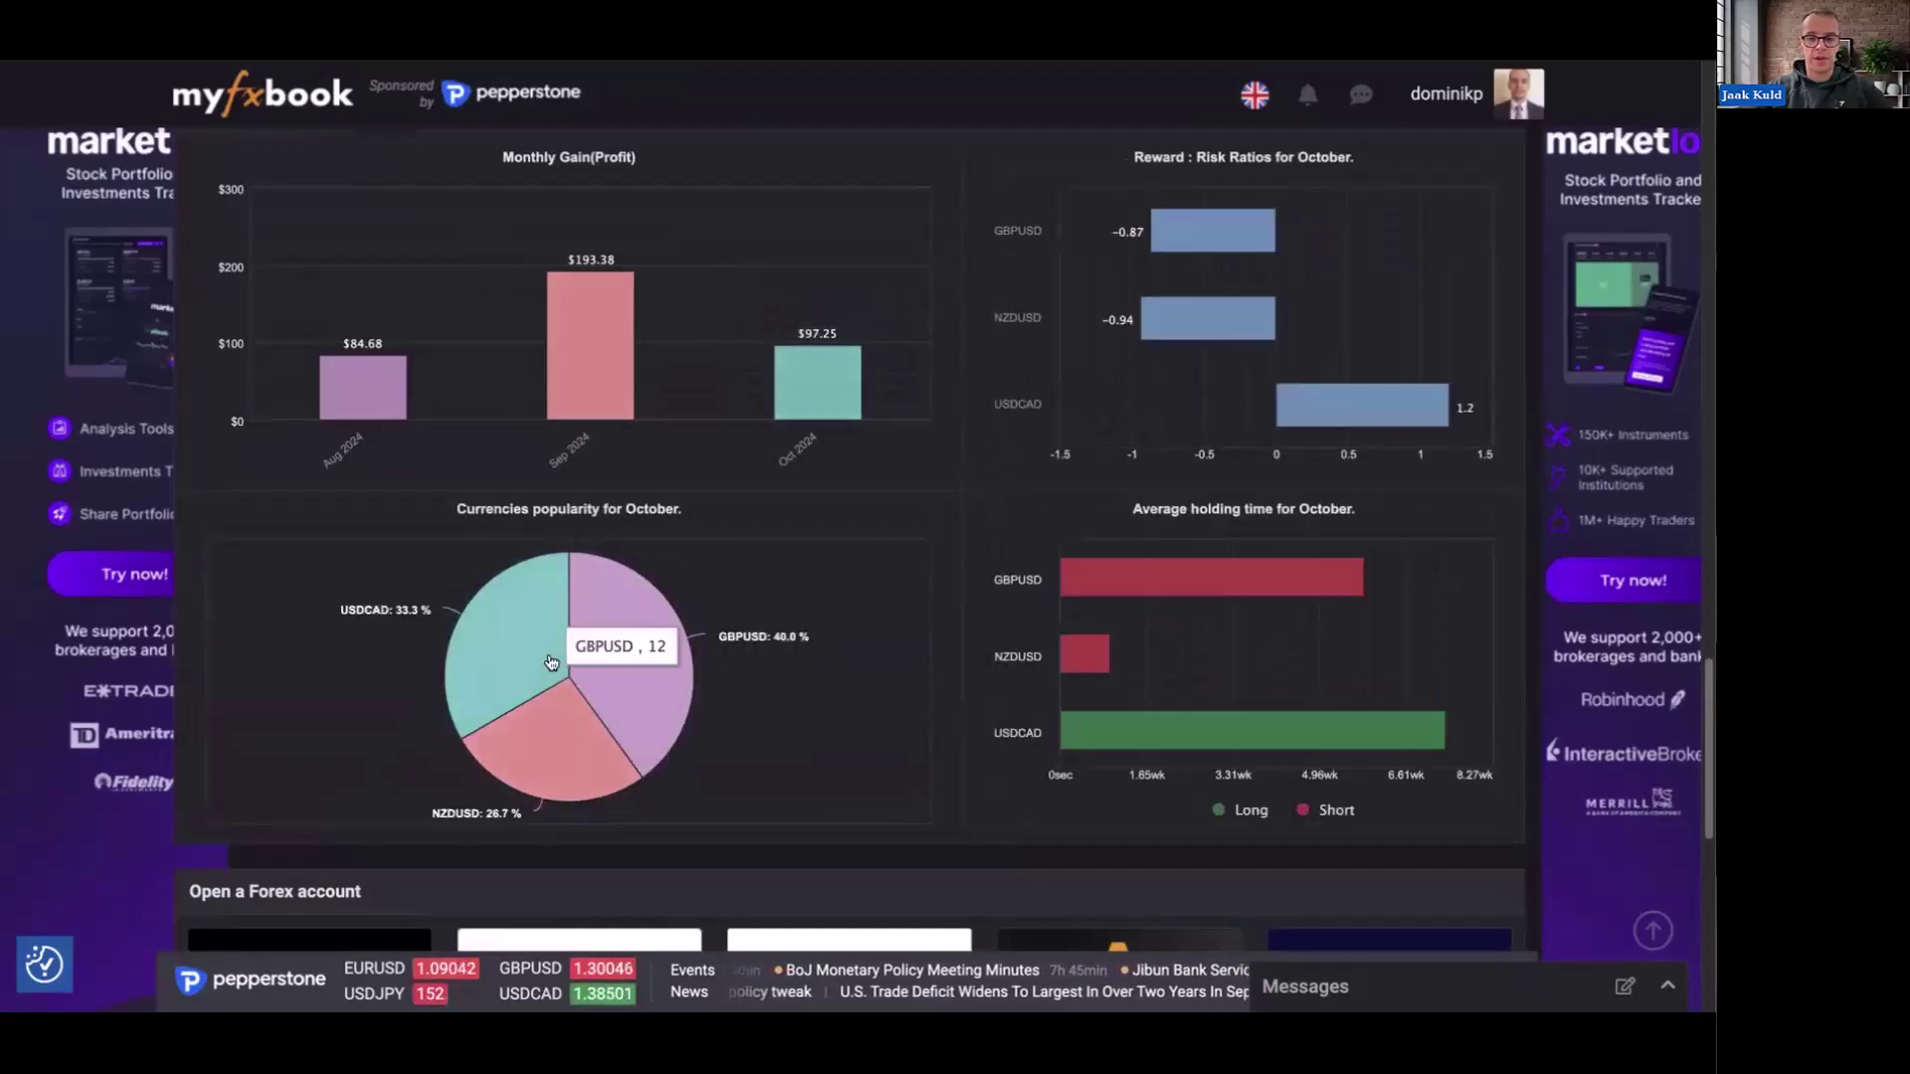
mouse_move(551, 663)
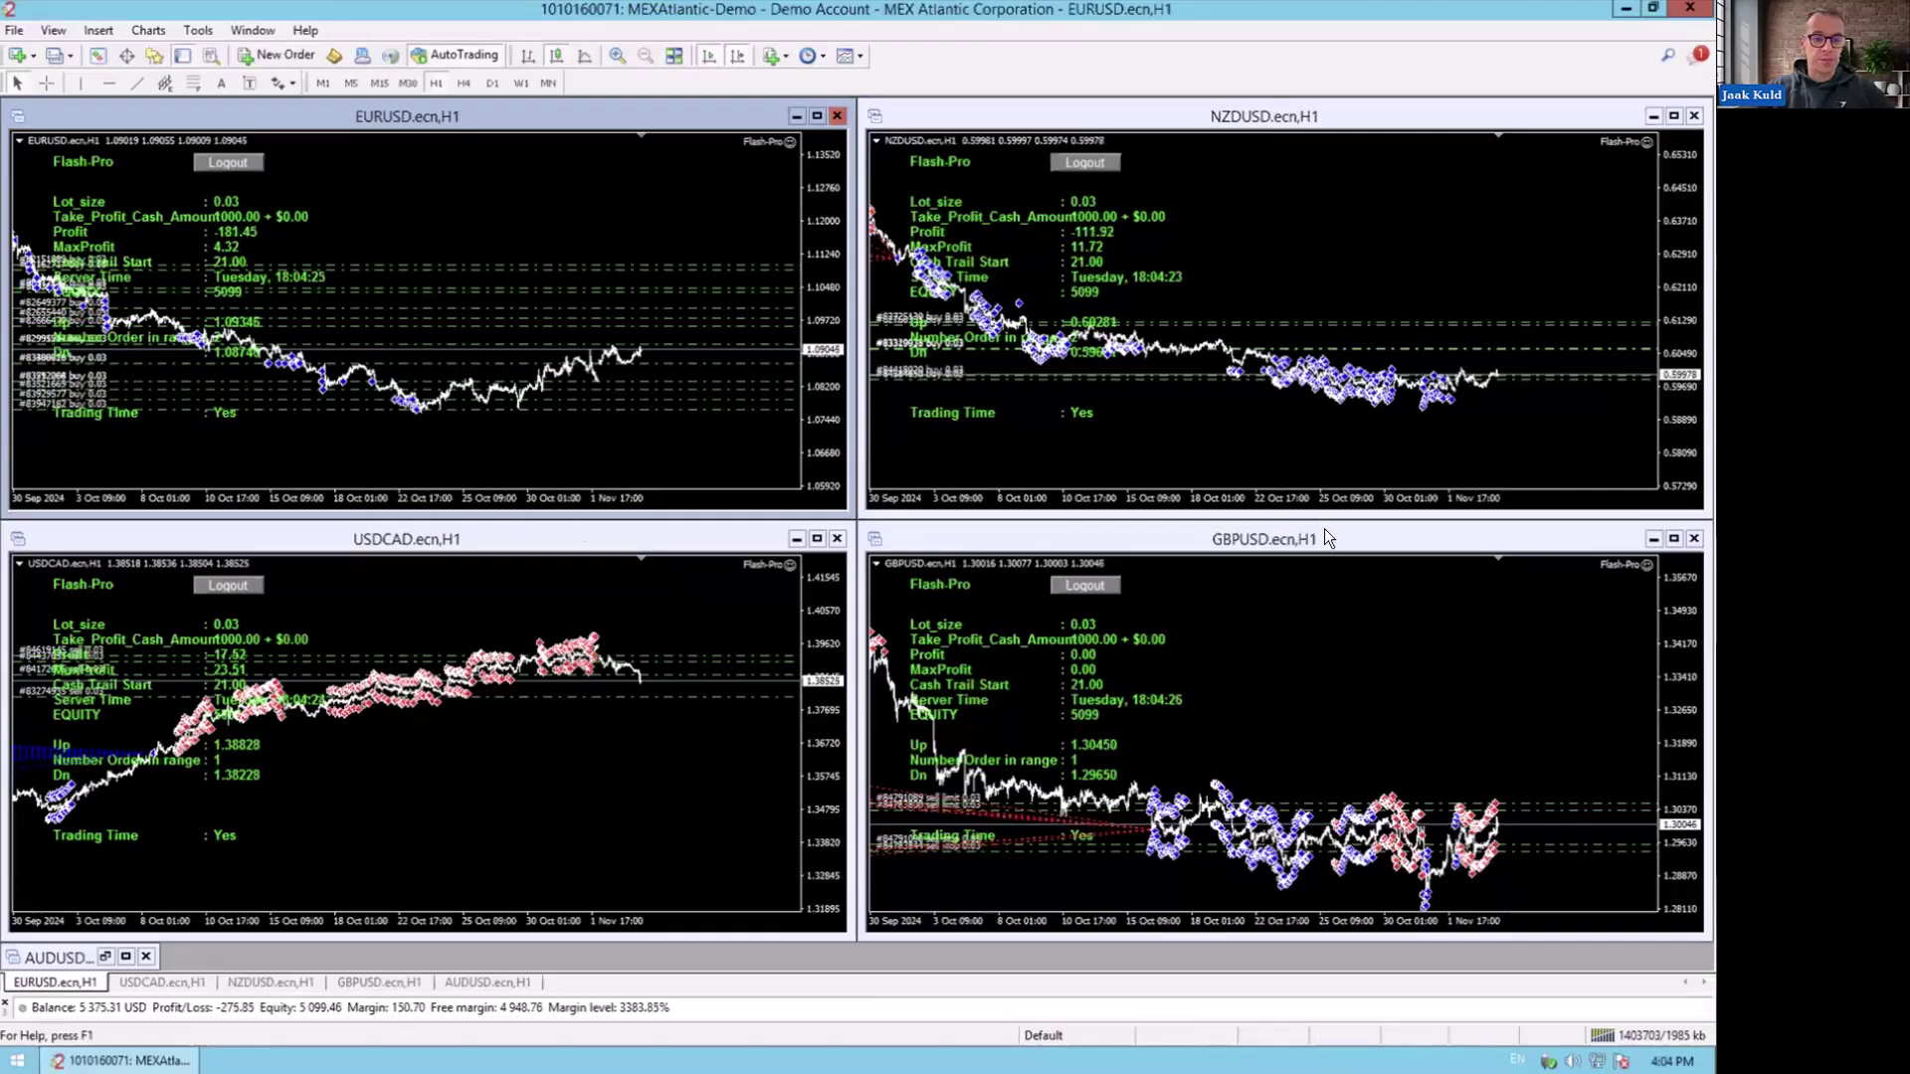
- Open the EURUSD chart's Flash-Pro inputs (lot 0.03, TP cash 1000.0) and shift the dialog left
click(790, 140)
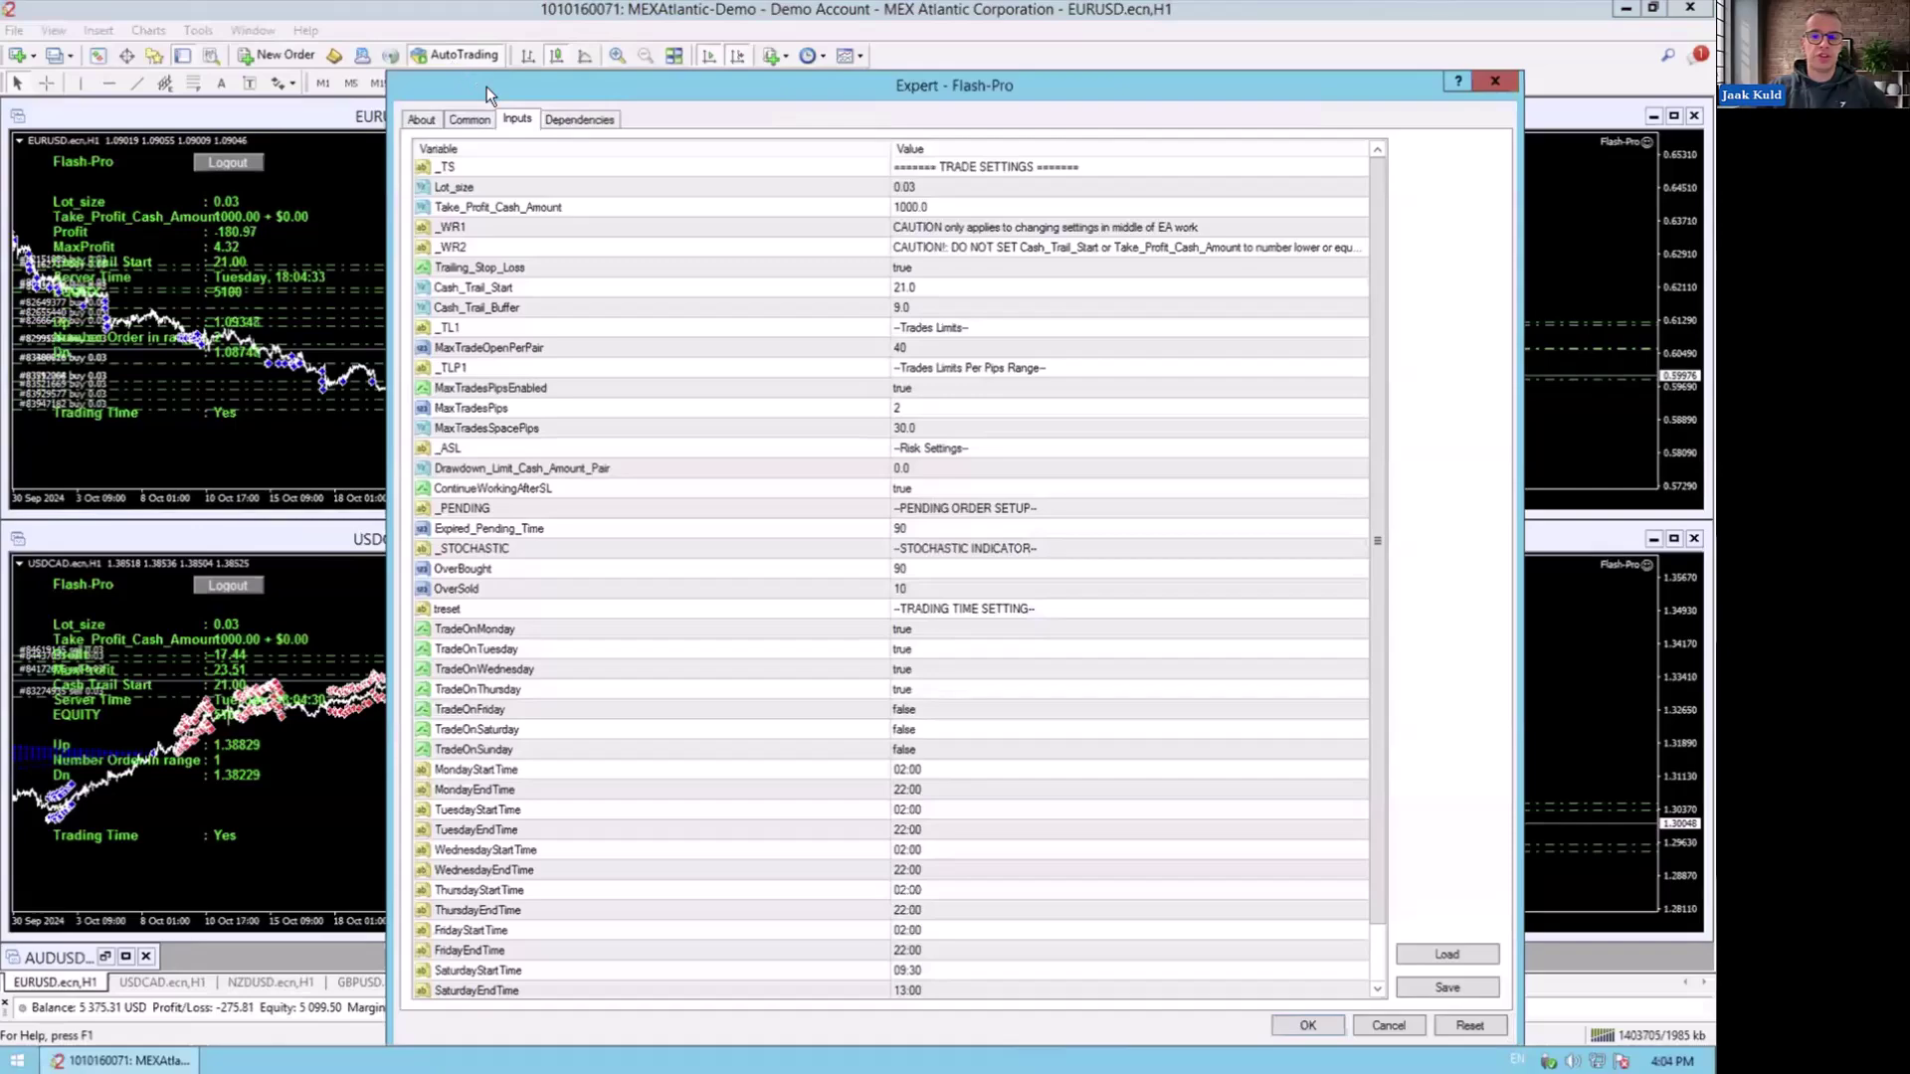
drag(463, 83, 697, 185)
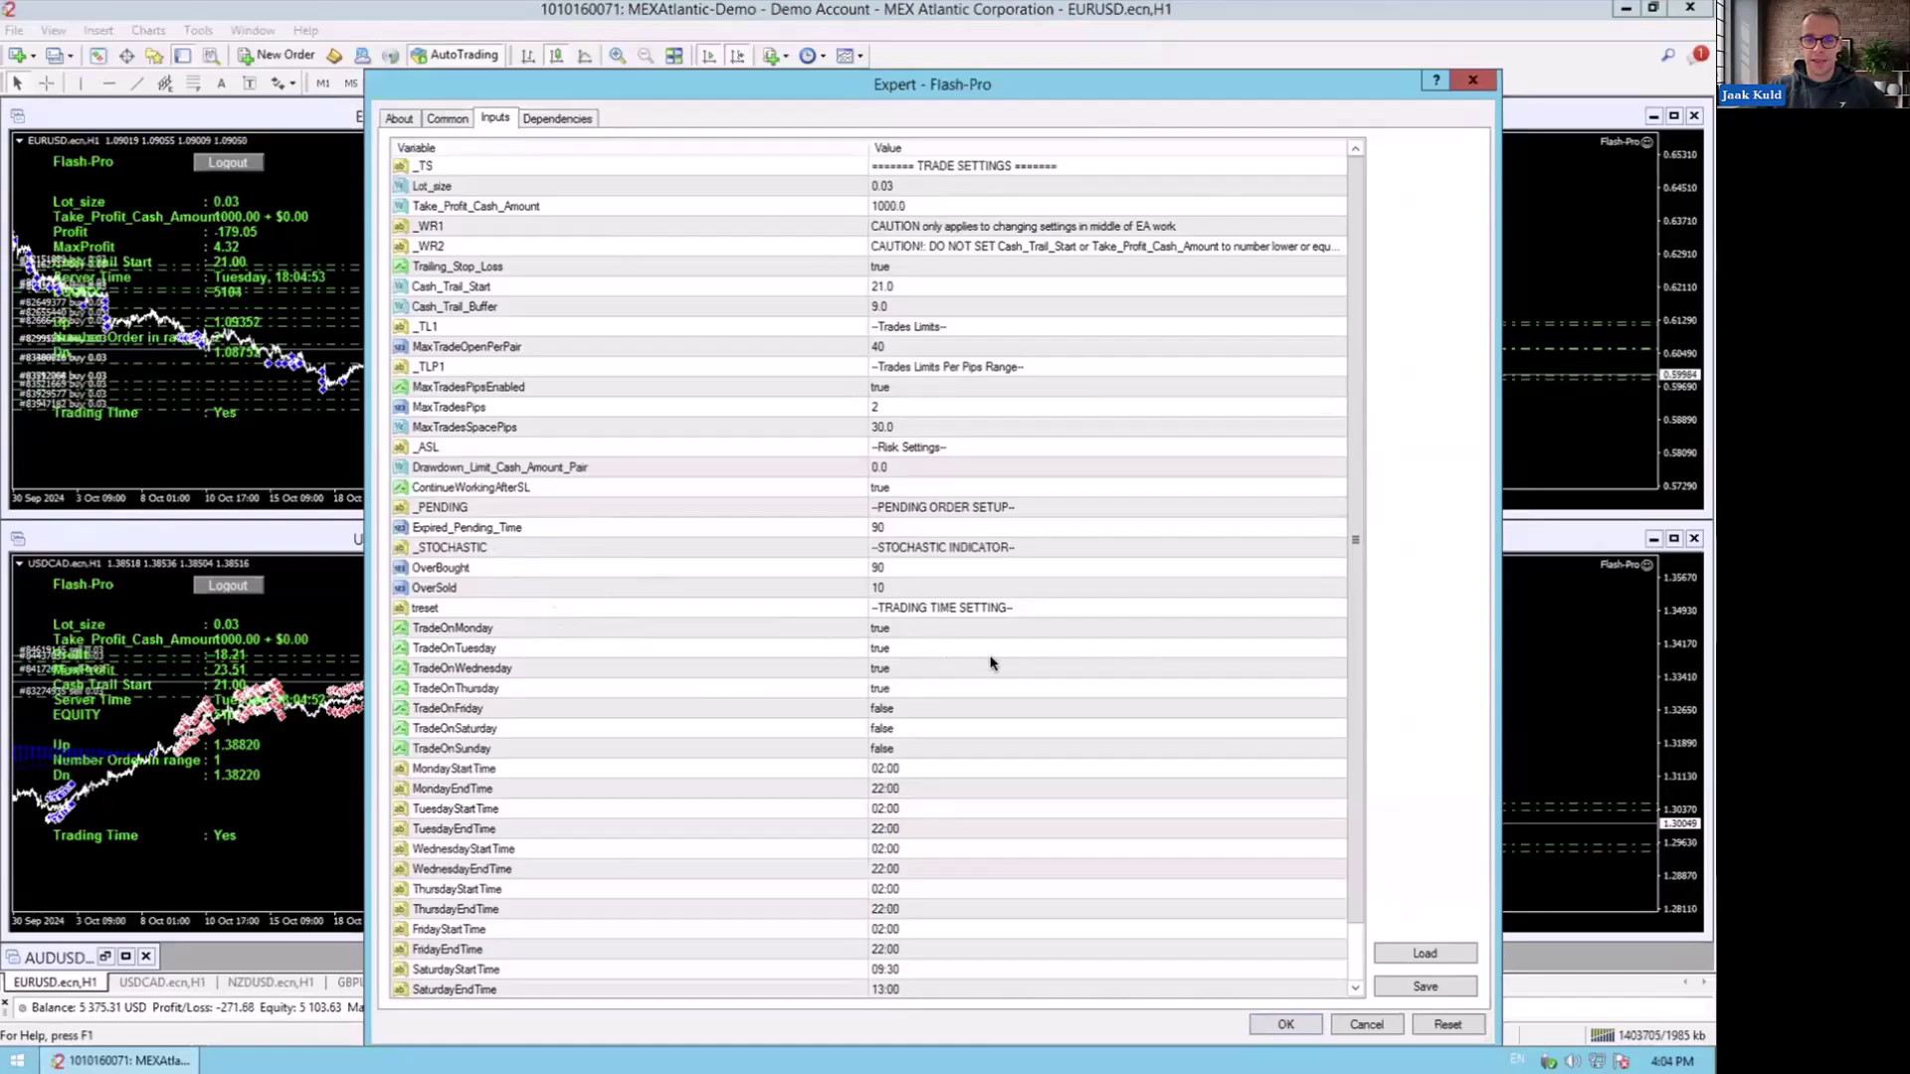
mouse_move(980, 684)
mouse_down()
mouse_move(1007, 700)
mouse_move(993, 655)
mouse_move(1027, 705)
mouse_move(1057, 652)
mouse_move(1051, 692)
mouse_move(1082, 665)
mouse_move(1094, 691)
mouse_up()
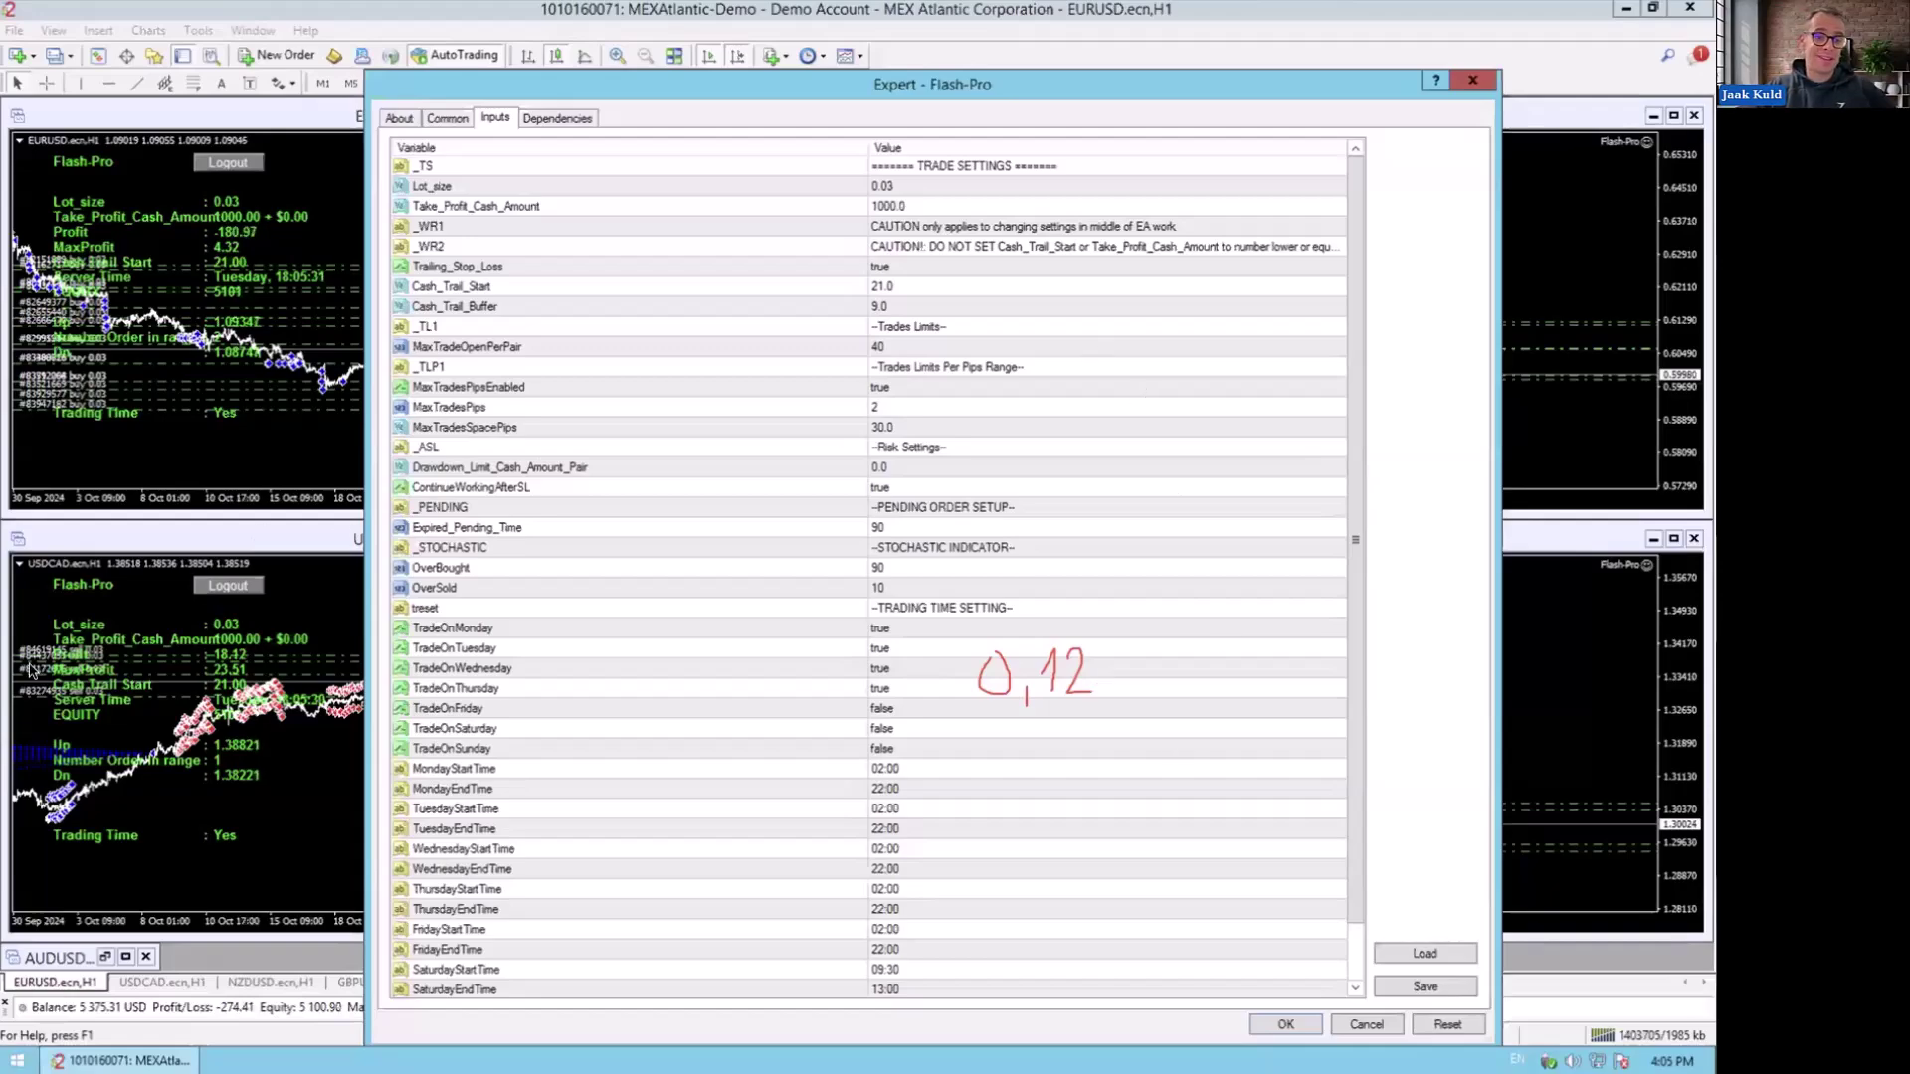
key(Escape)
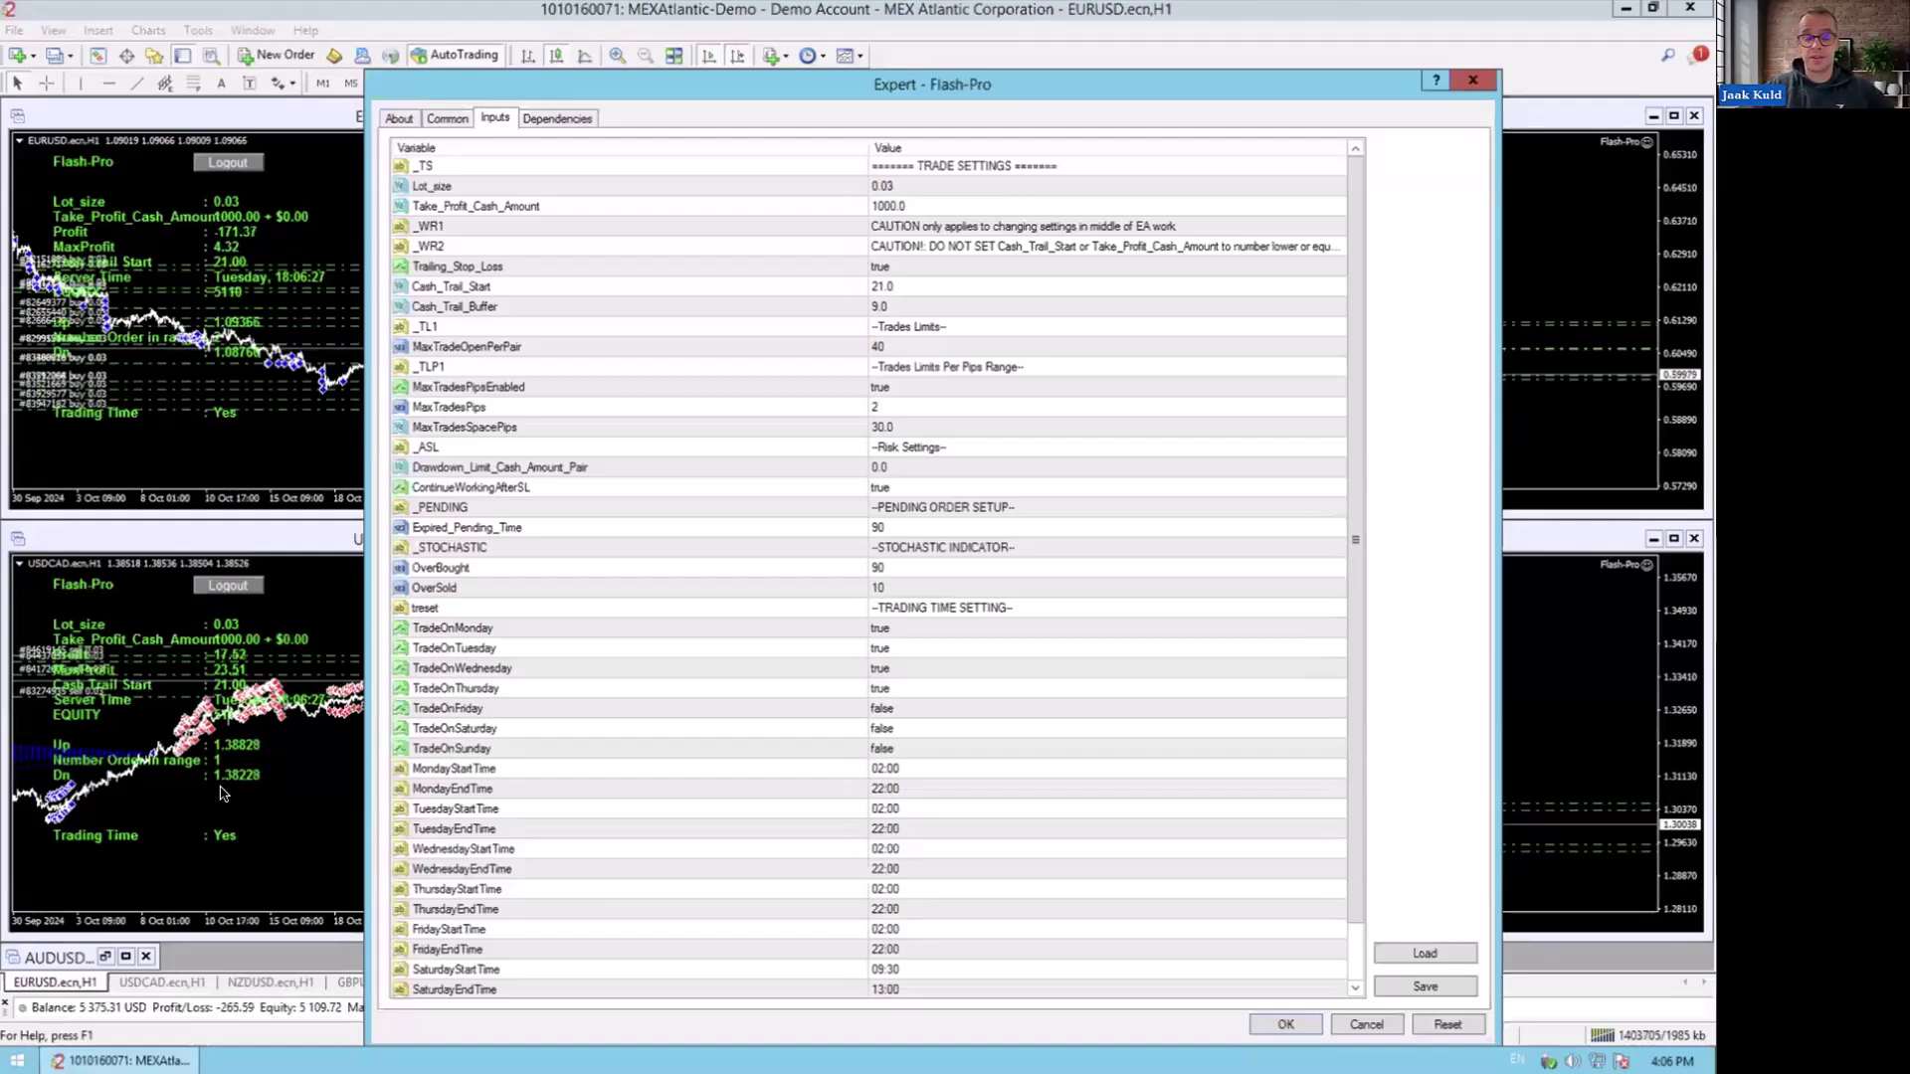
- Review the Take_Profit_Cash_Amount, Trailing_Stop_Loss and Cash_Trail_Start inputs, then close the Flash-Pro settings
click(479, 211)
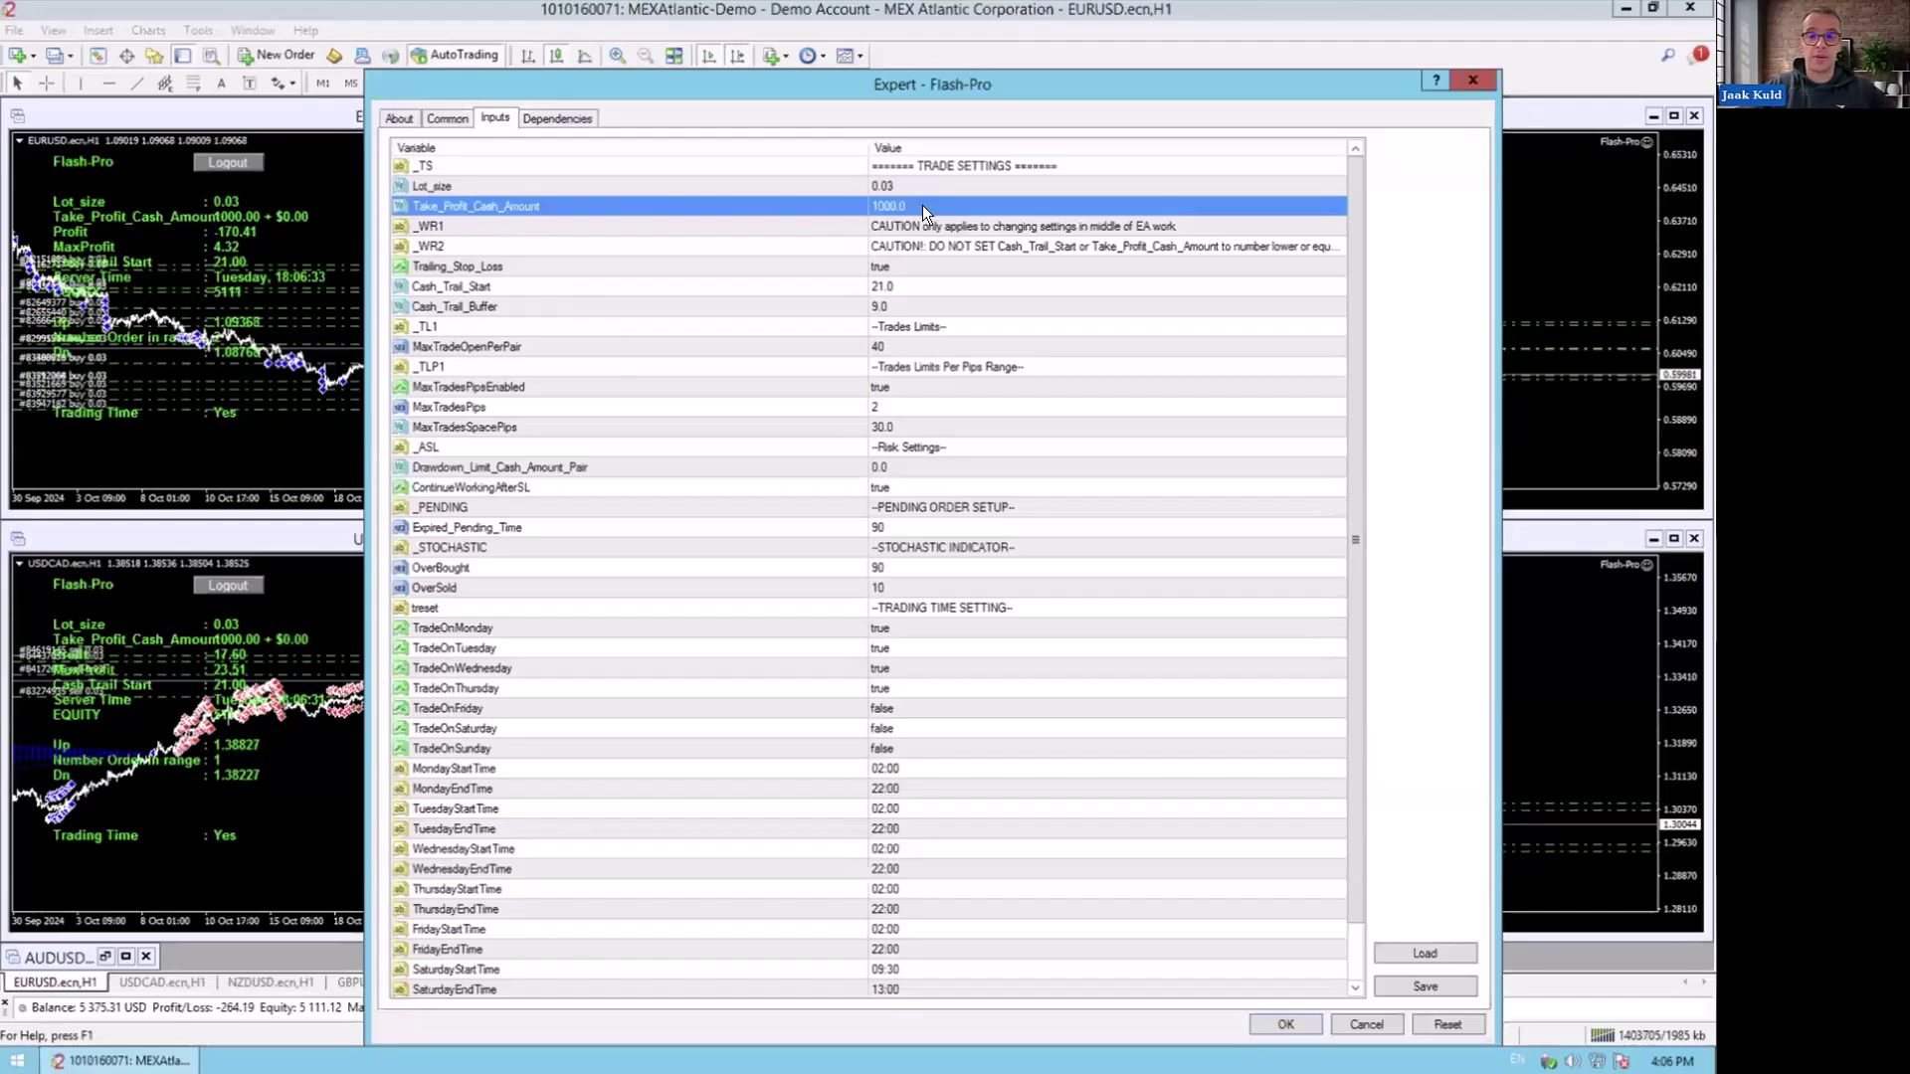
click(510, 264)
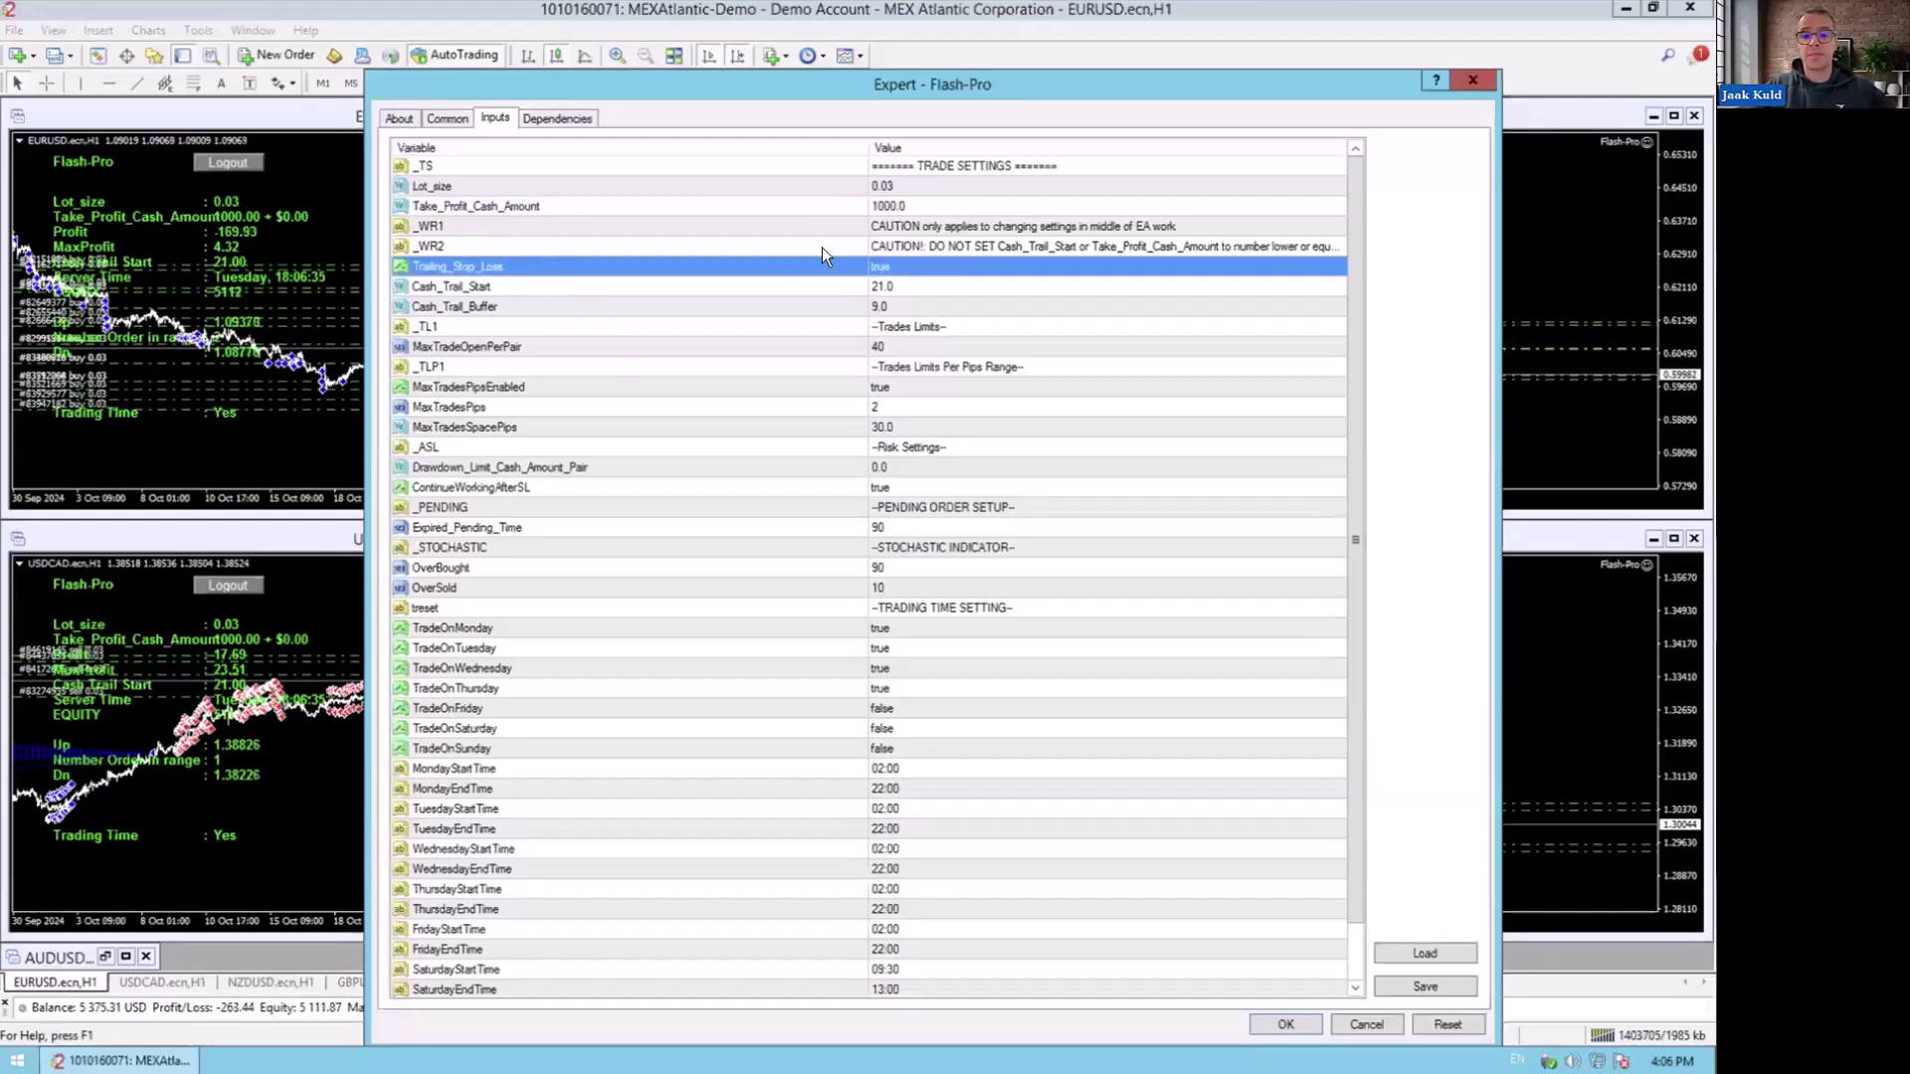
click(450, 282)
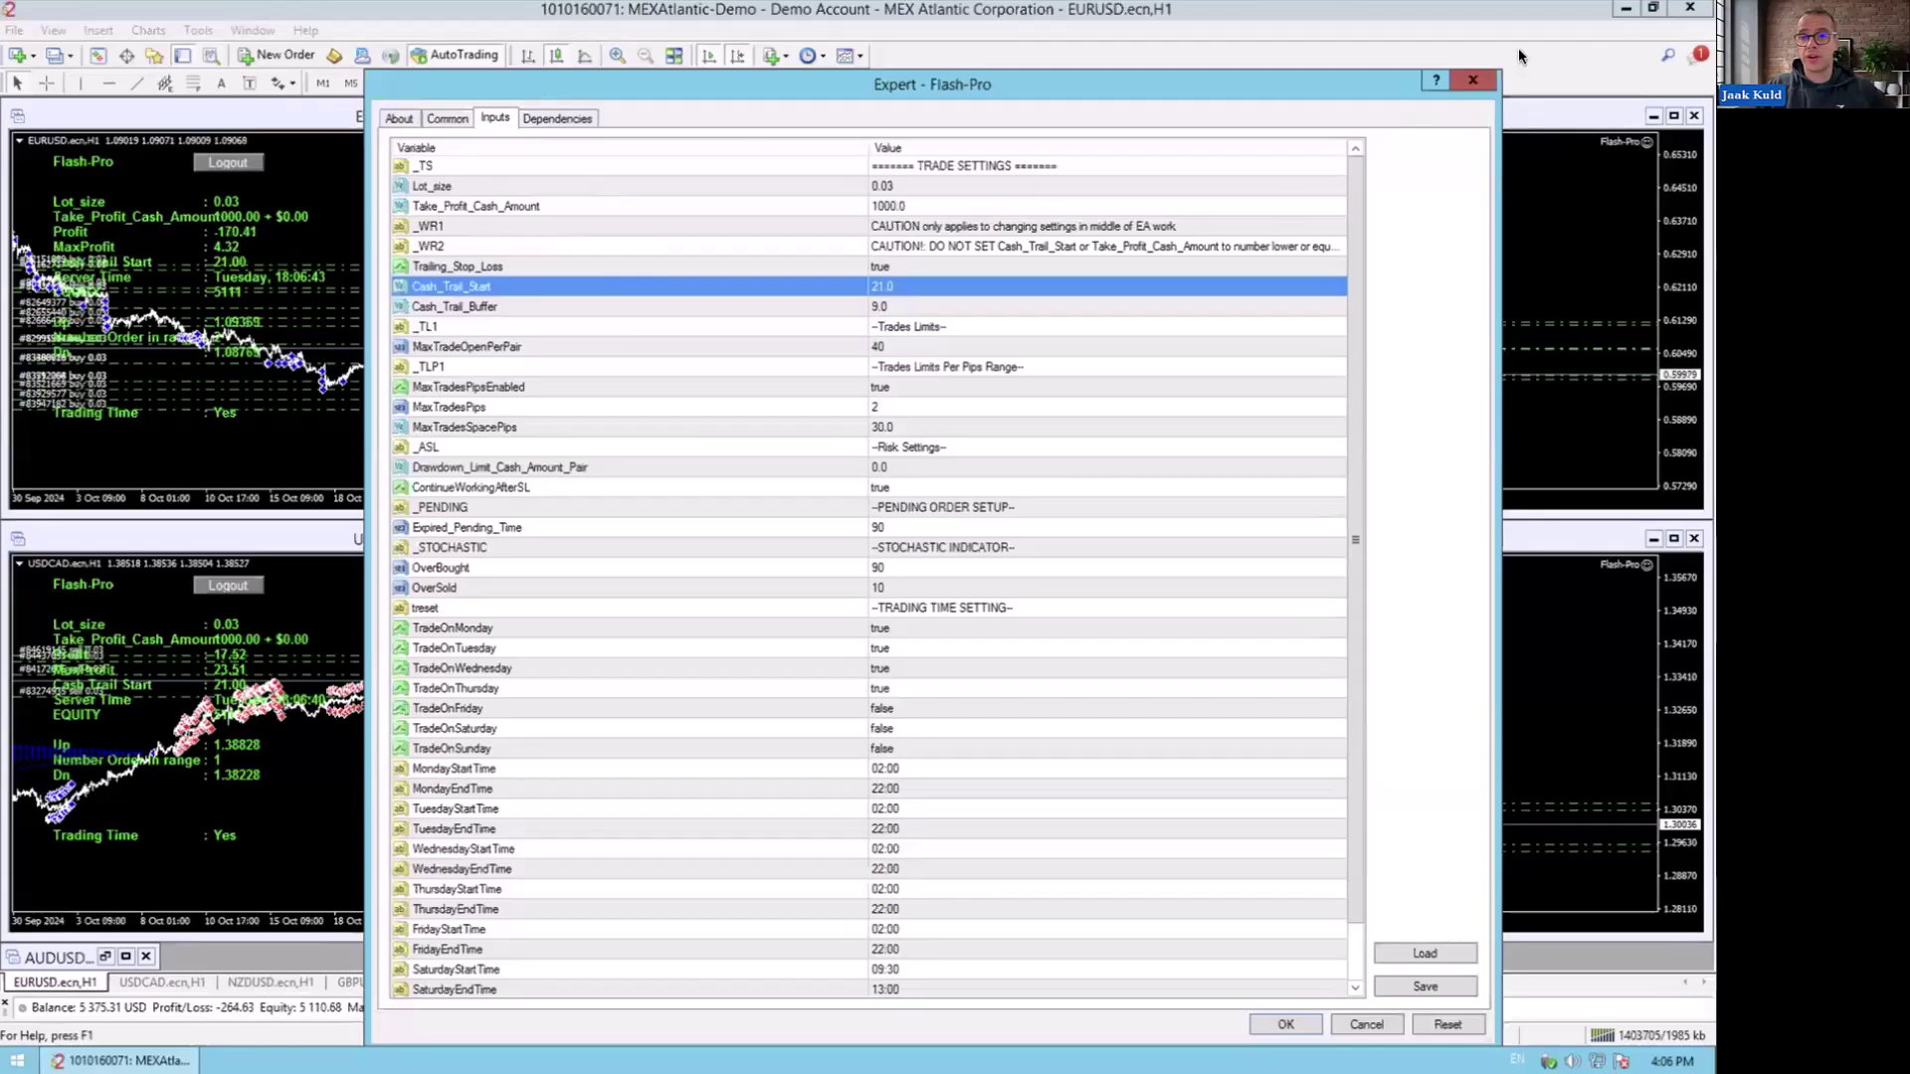
click(1472, 81)
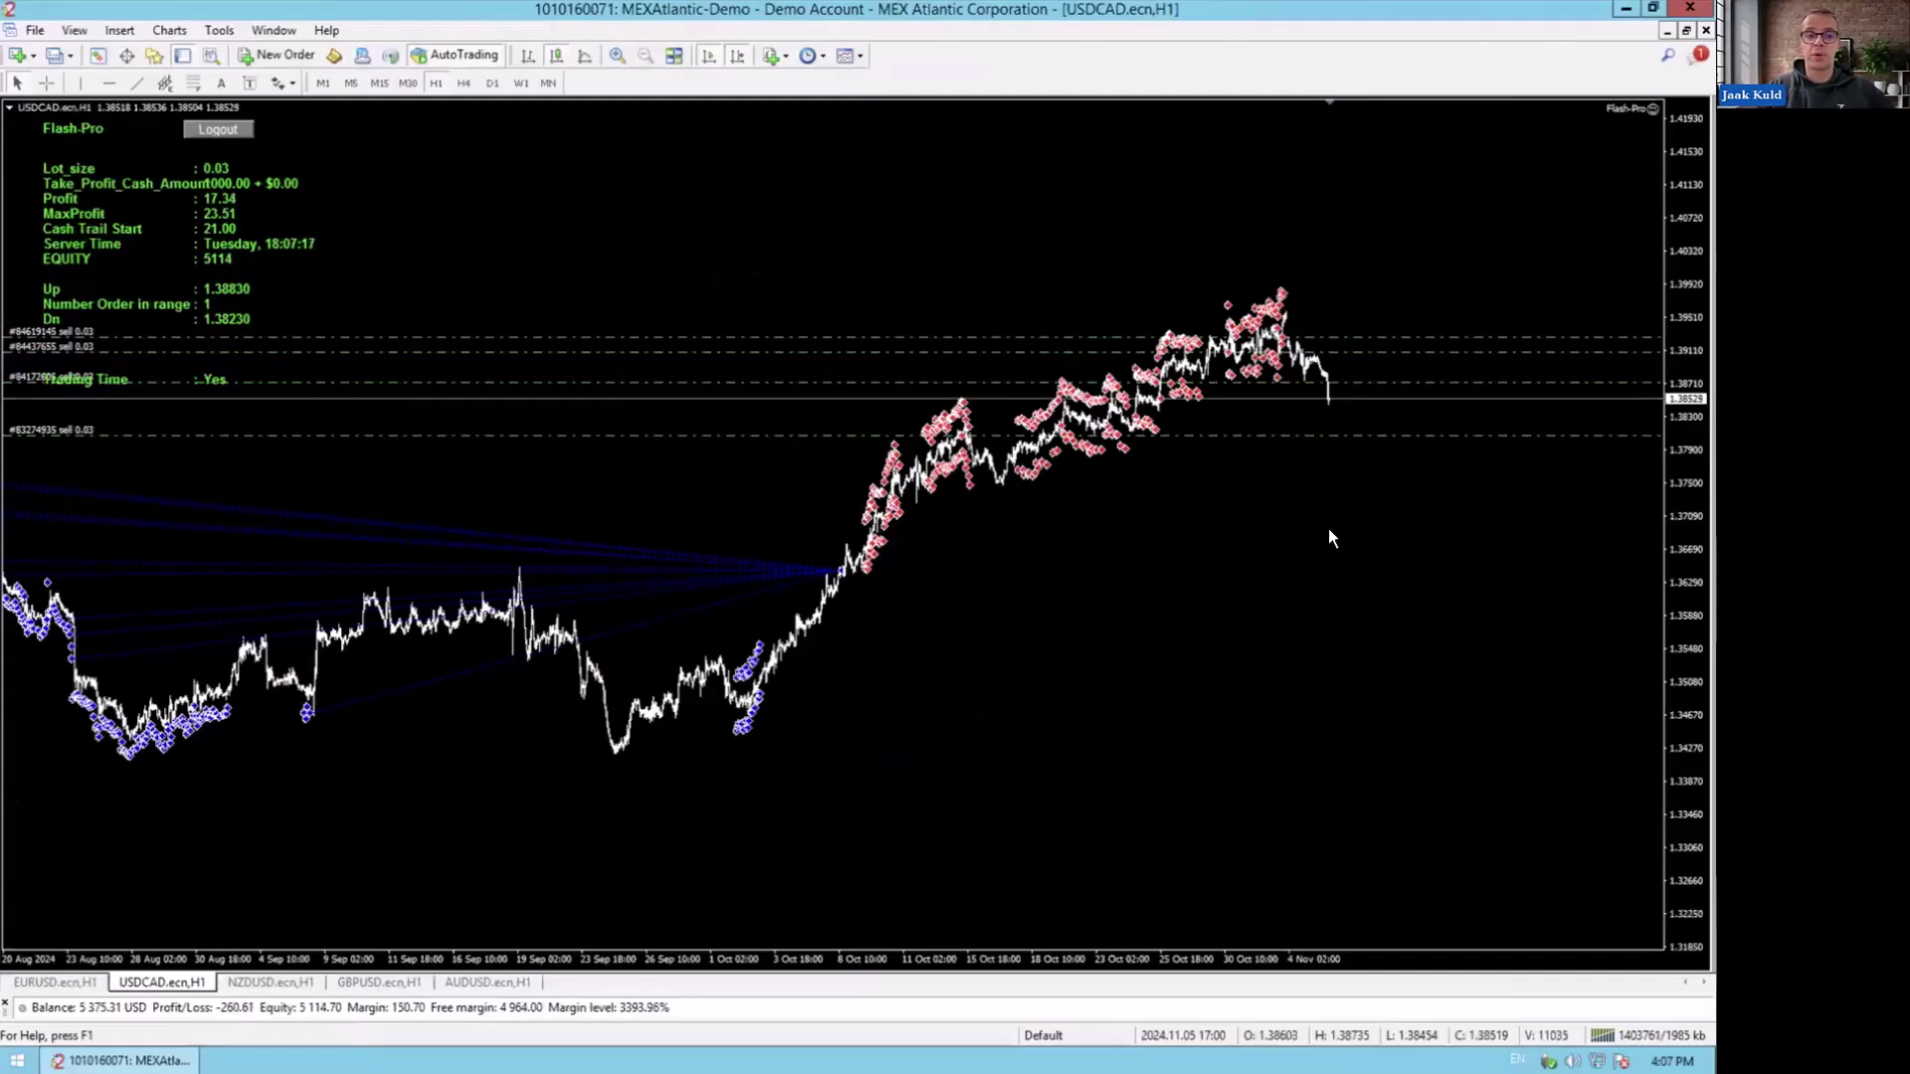
- Open the USDCAD chart's Flash-Pro inputs (lot 0.03, cash trail start 21.0, buffer 9.0)
double_click(1630, 110)
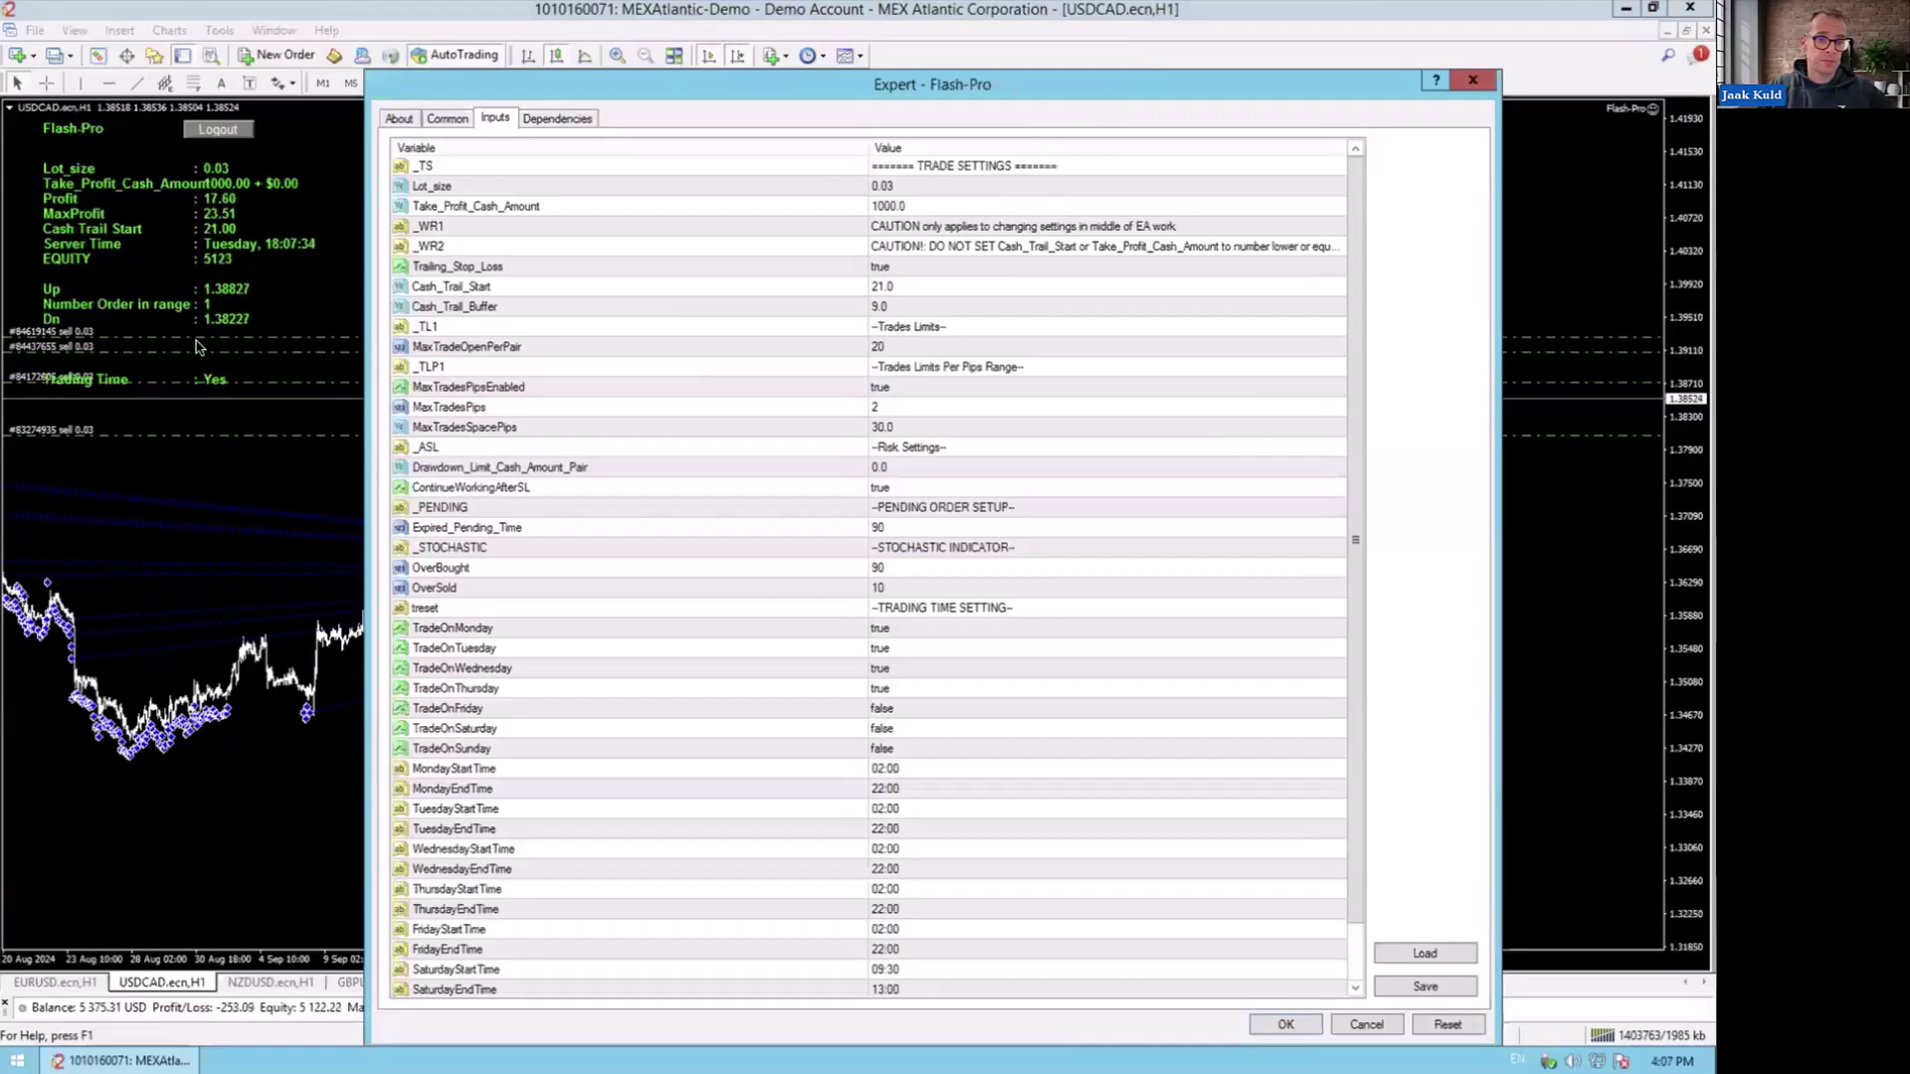
- Bracket the Lot_size–Cash_Trail_Start values in red, add an x100 note by 21.0 and a blue x300 note
mouse_move(935, 182)
mouse_down()
mouse_move(962, 249)
mouse_move(937, 281)
mouse_up()
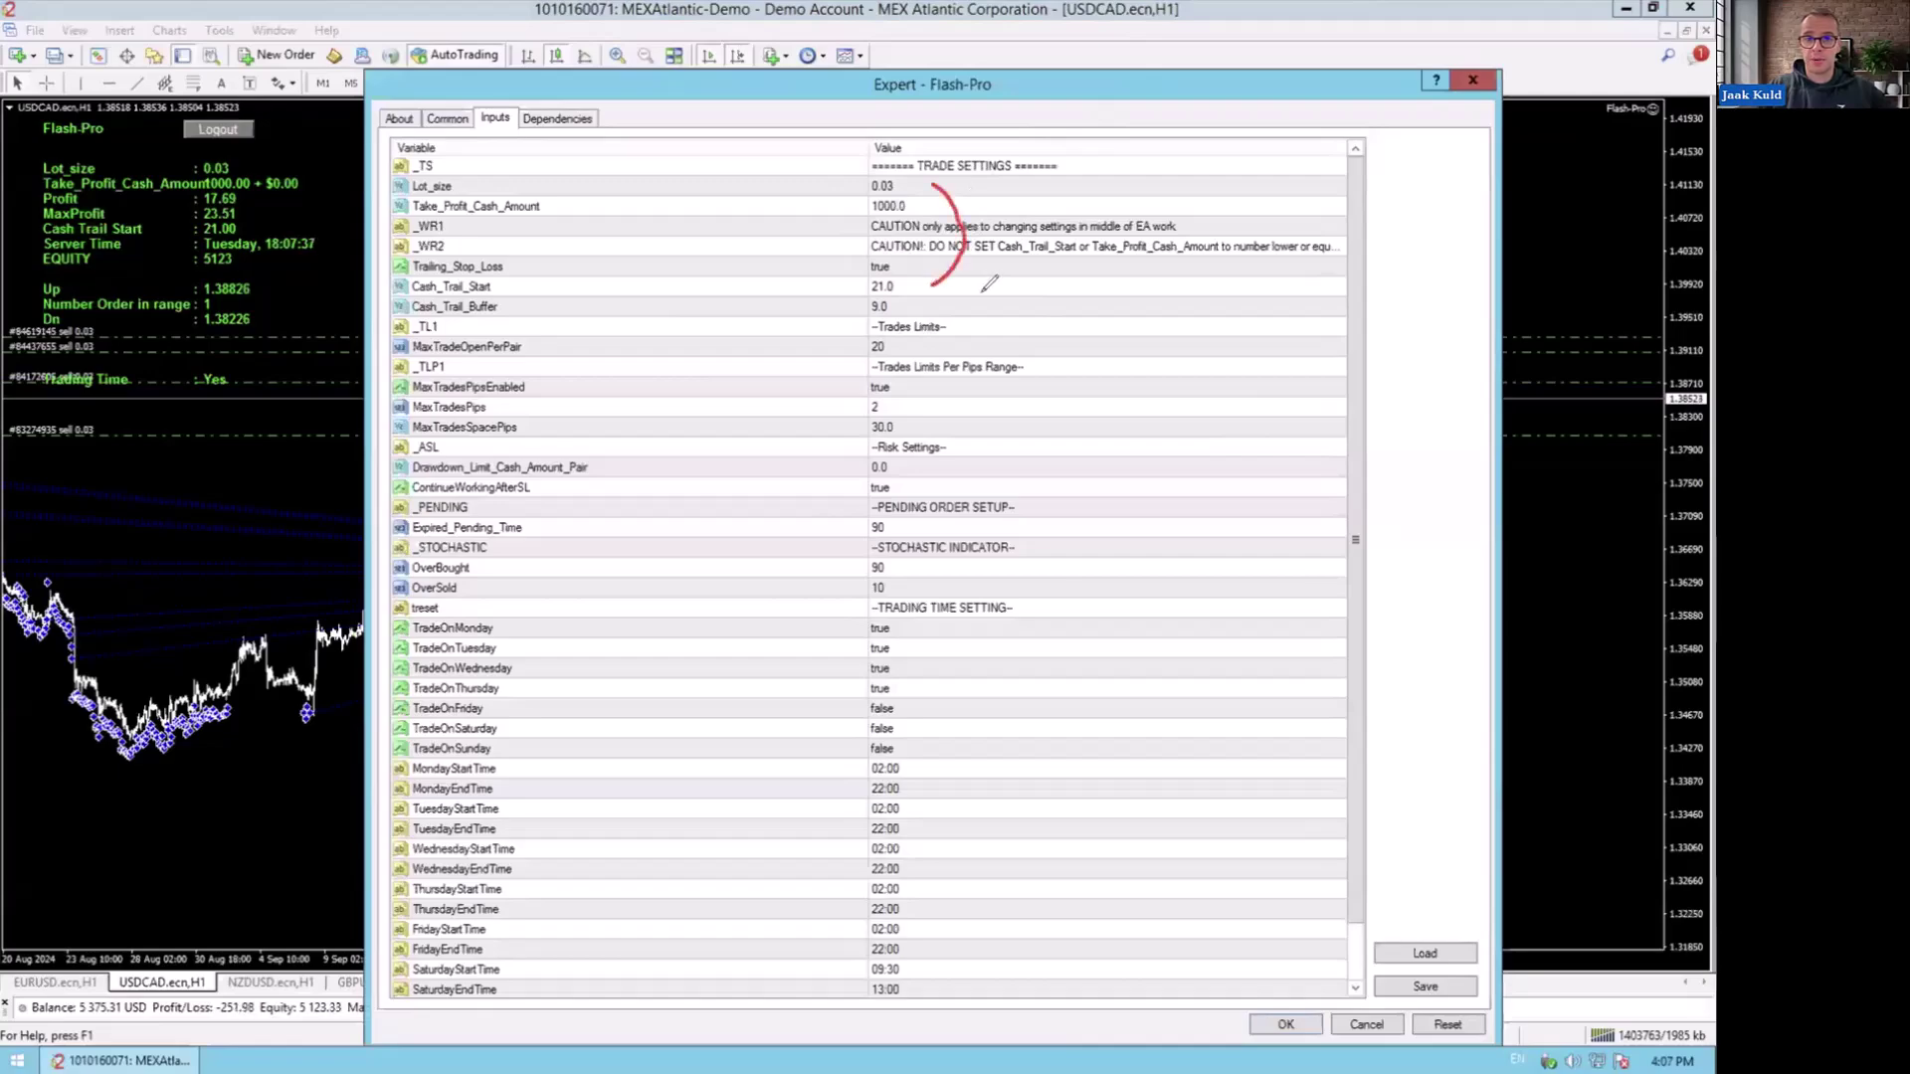
mouse_move(973, 283)
mouse_down()
mouse_move(1007, 296)
mouse_move(1021, 278)
mouse_up()
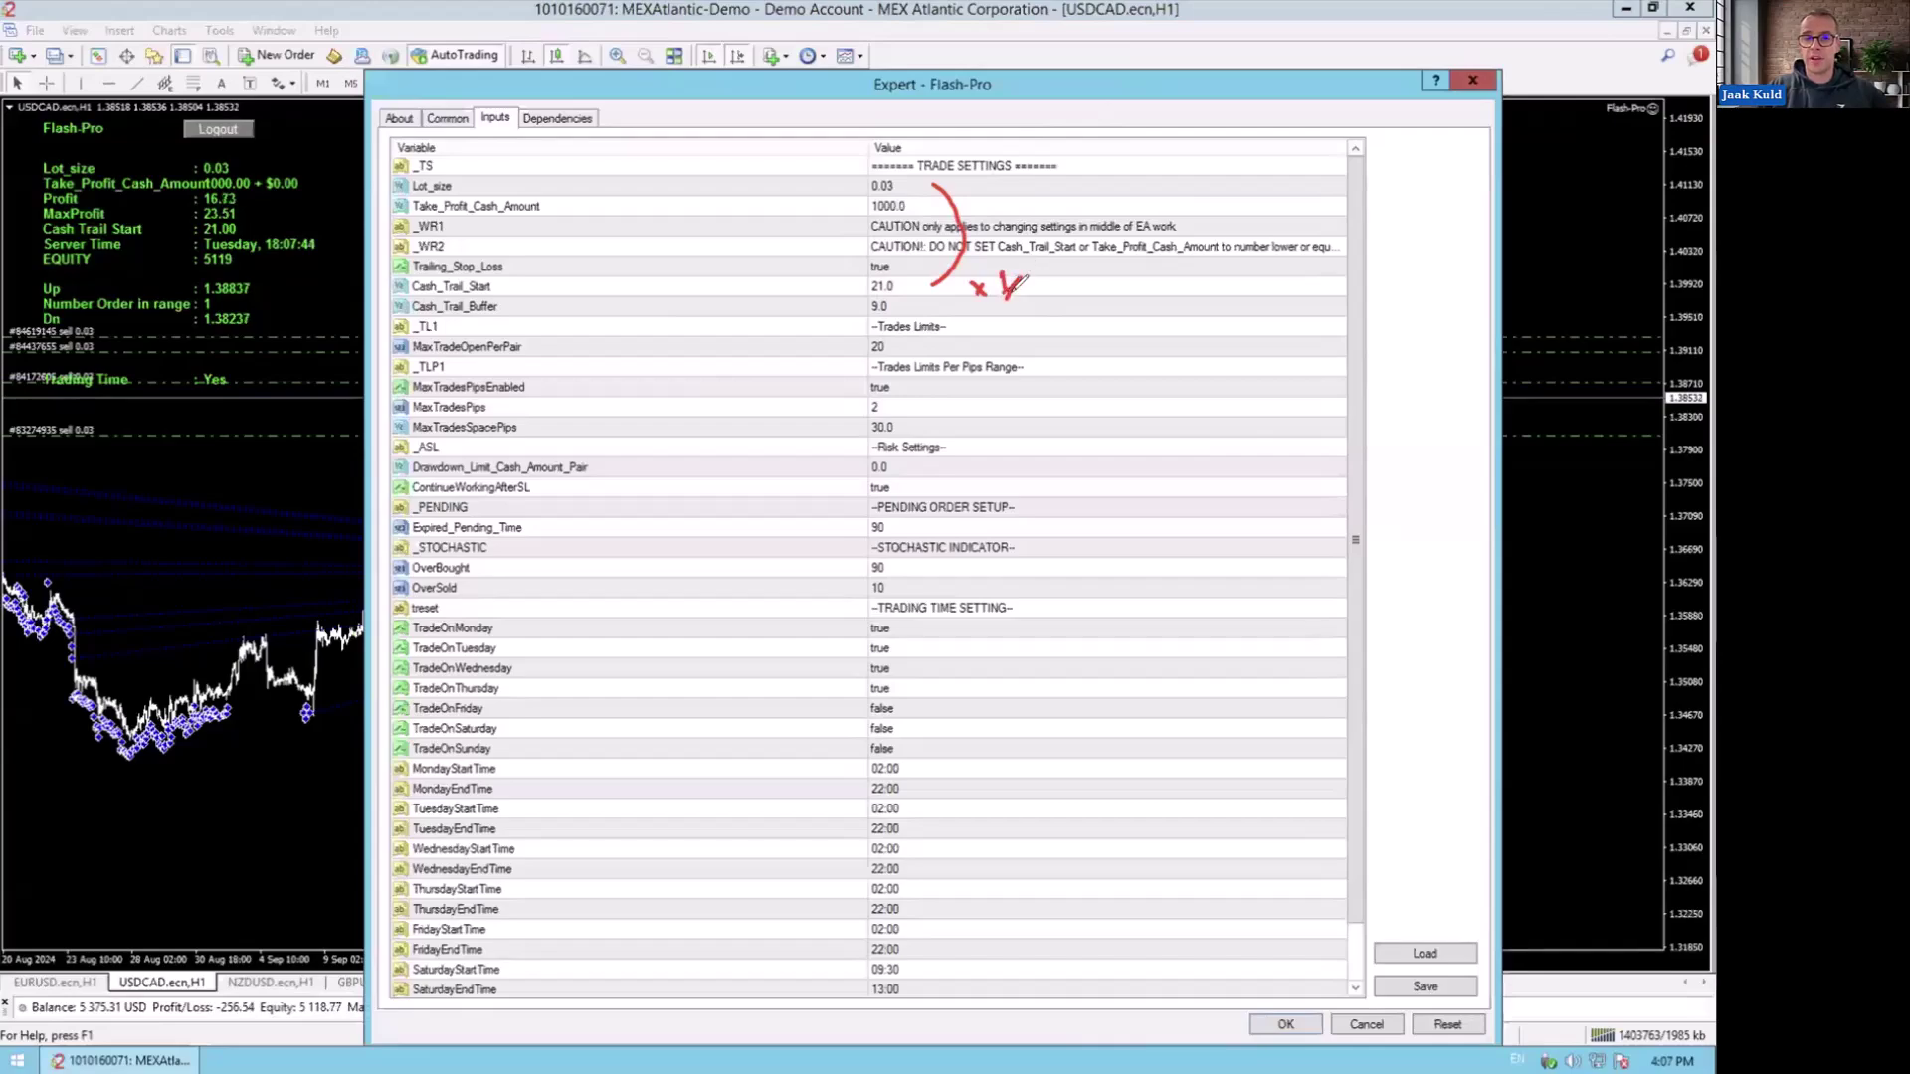
drag(1031, 277, 1064, 279)
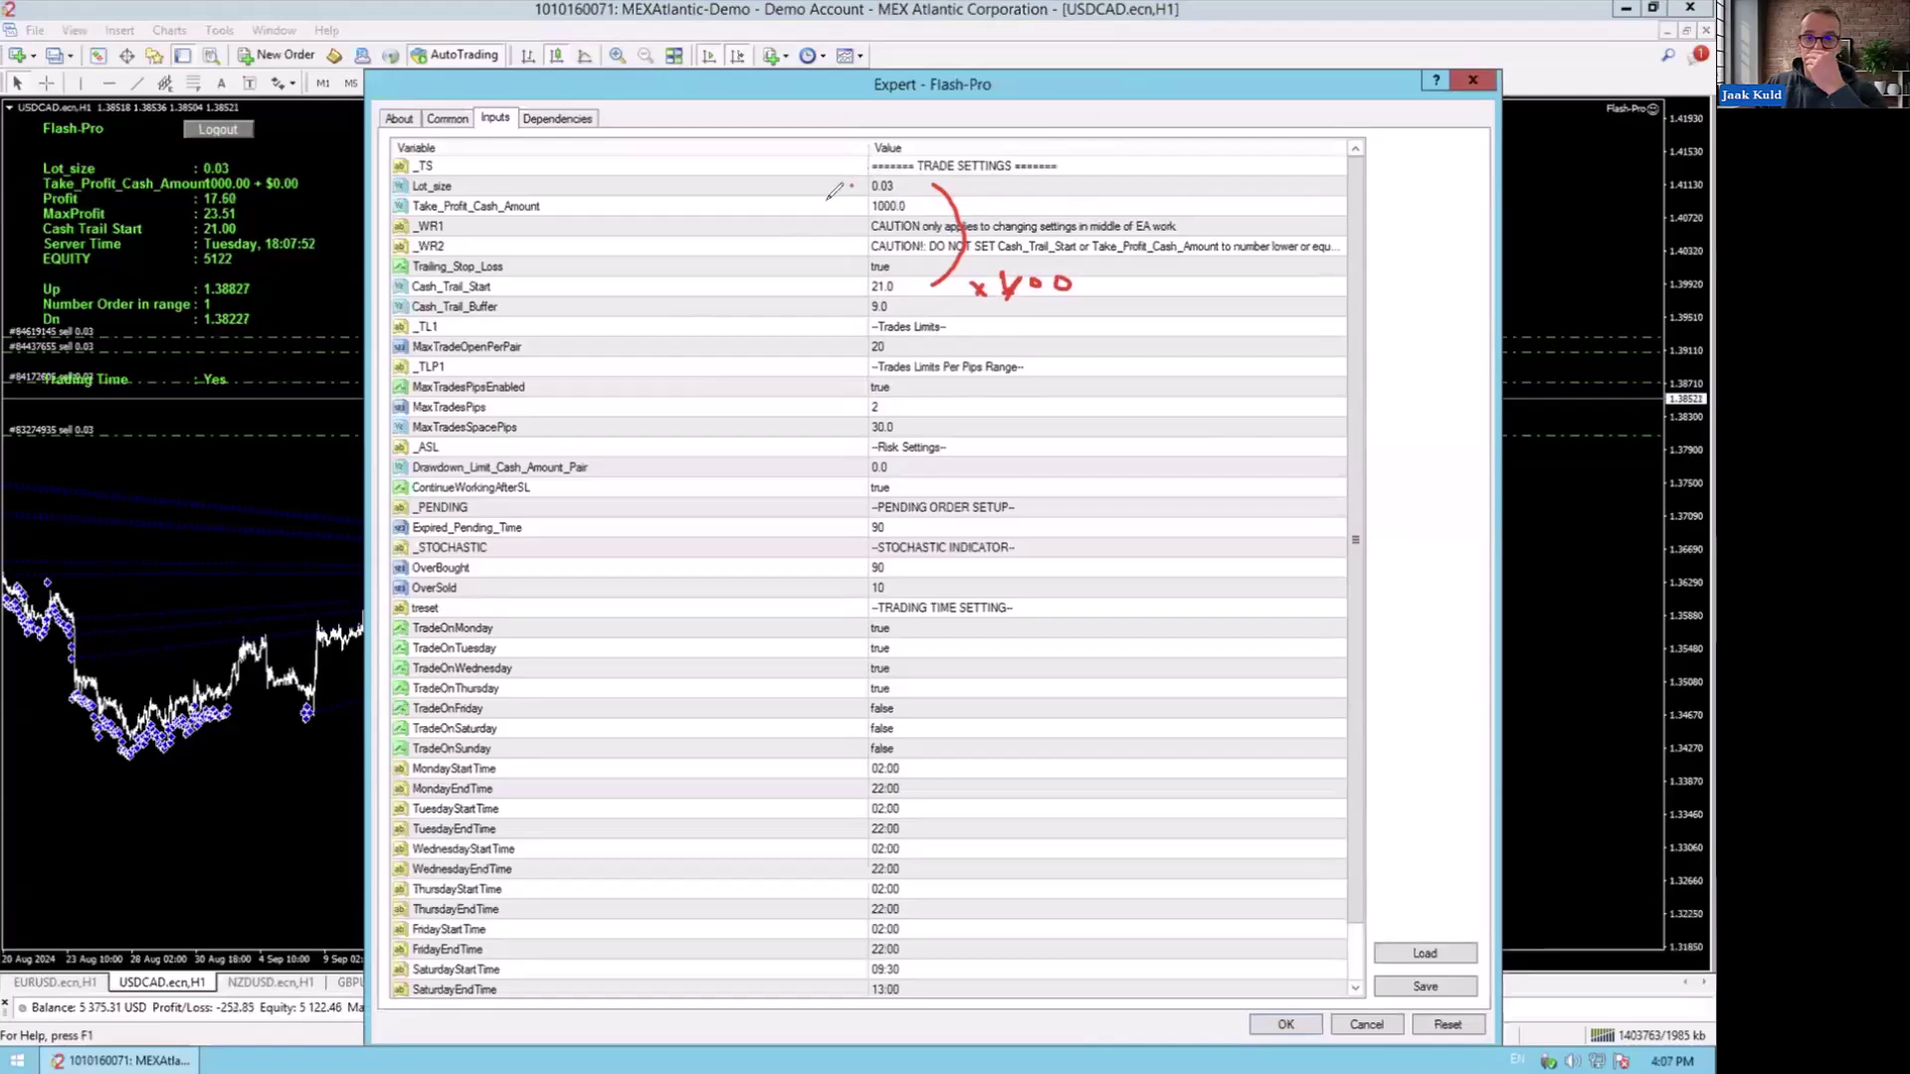
mouse_move(853, 185)
mouse_down()
mouse_move(811, 238)
mouse_move(861, 308)
mouse_up()
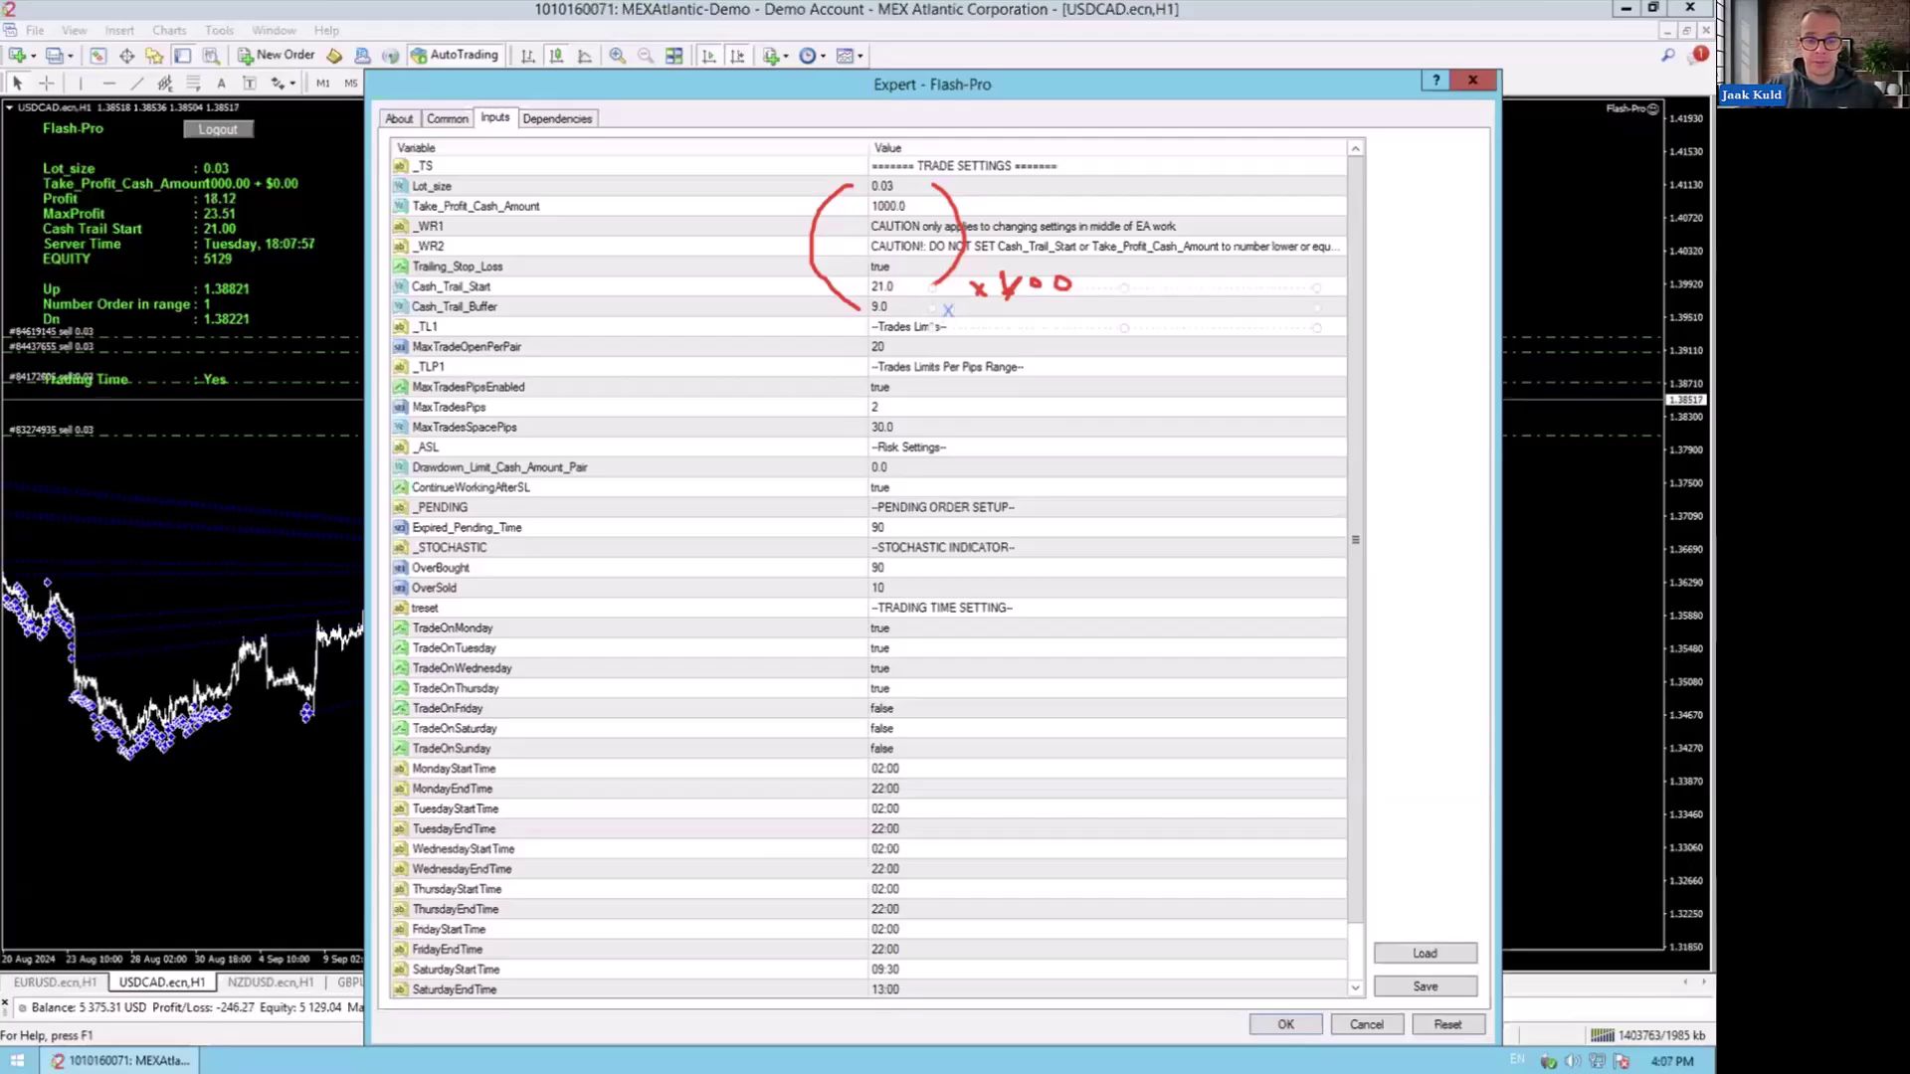
text(00)
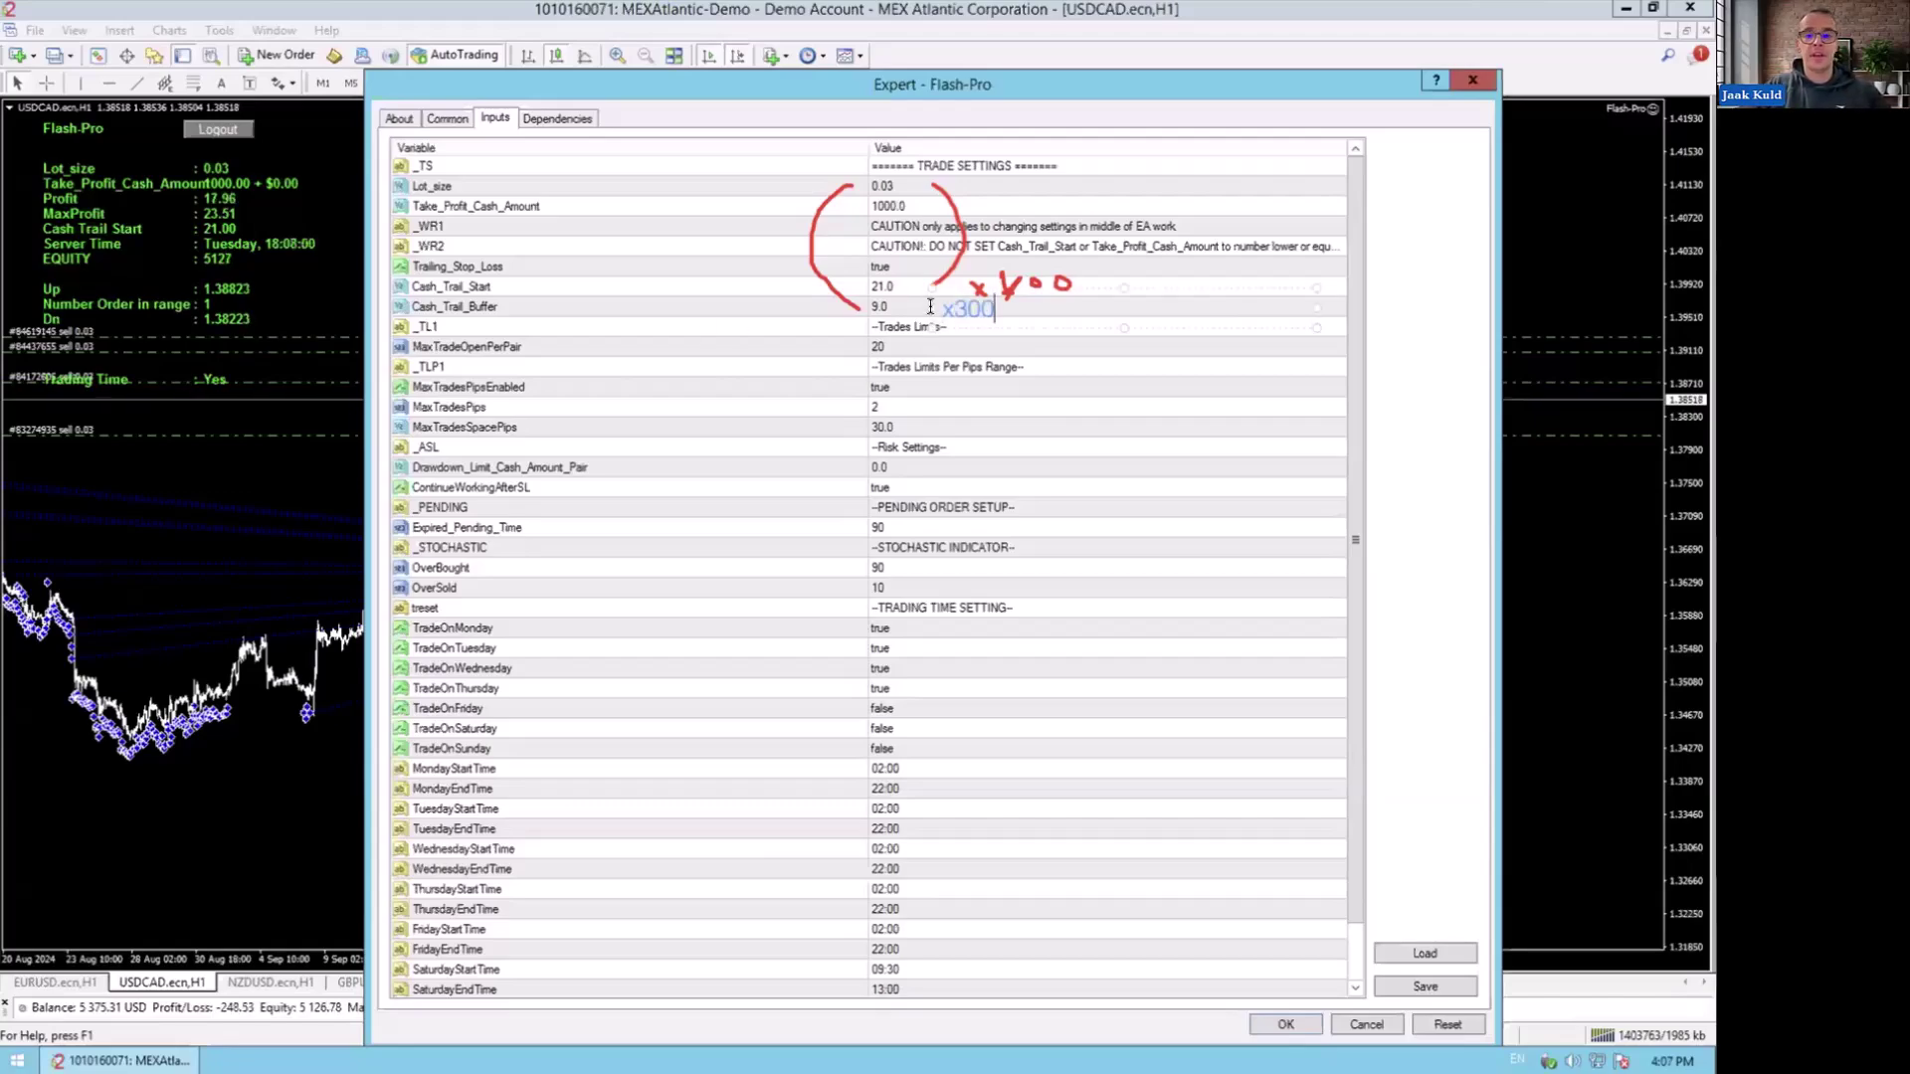
key(Escape)
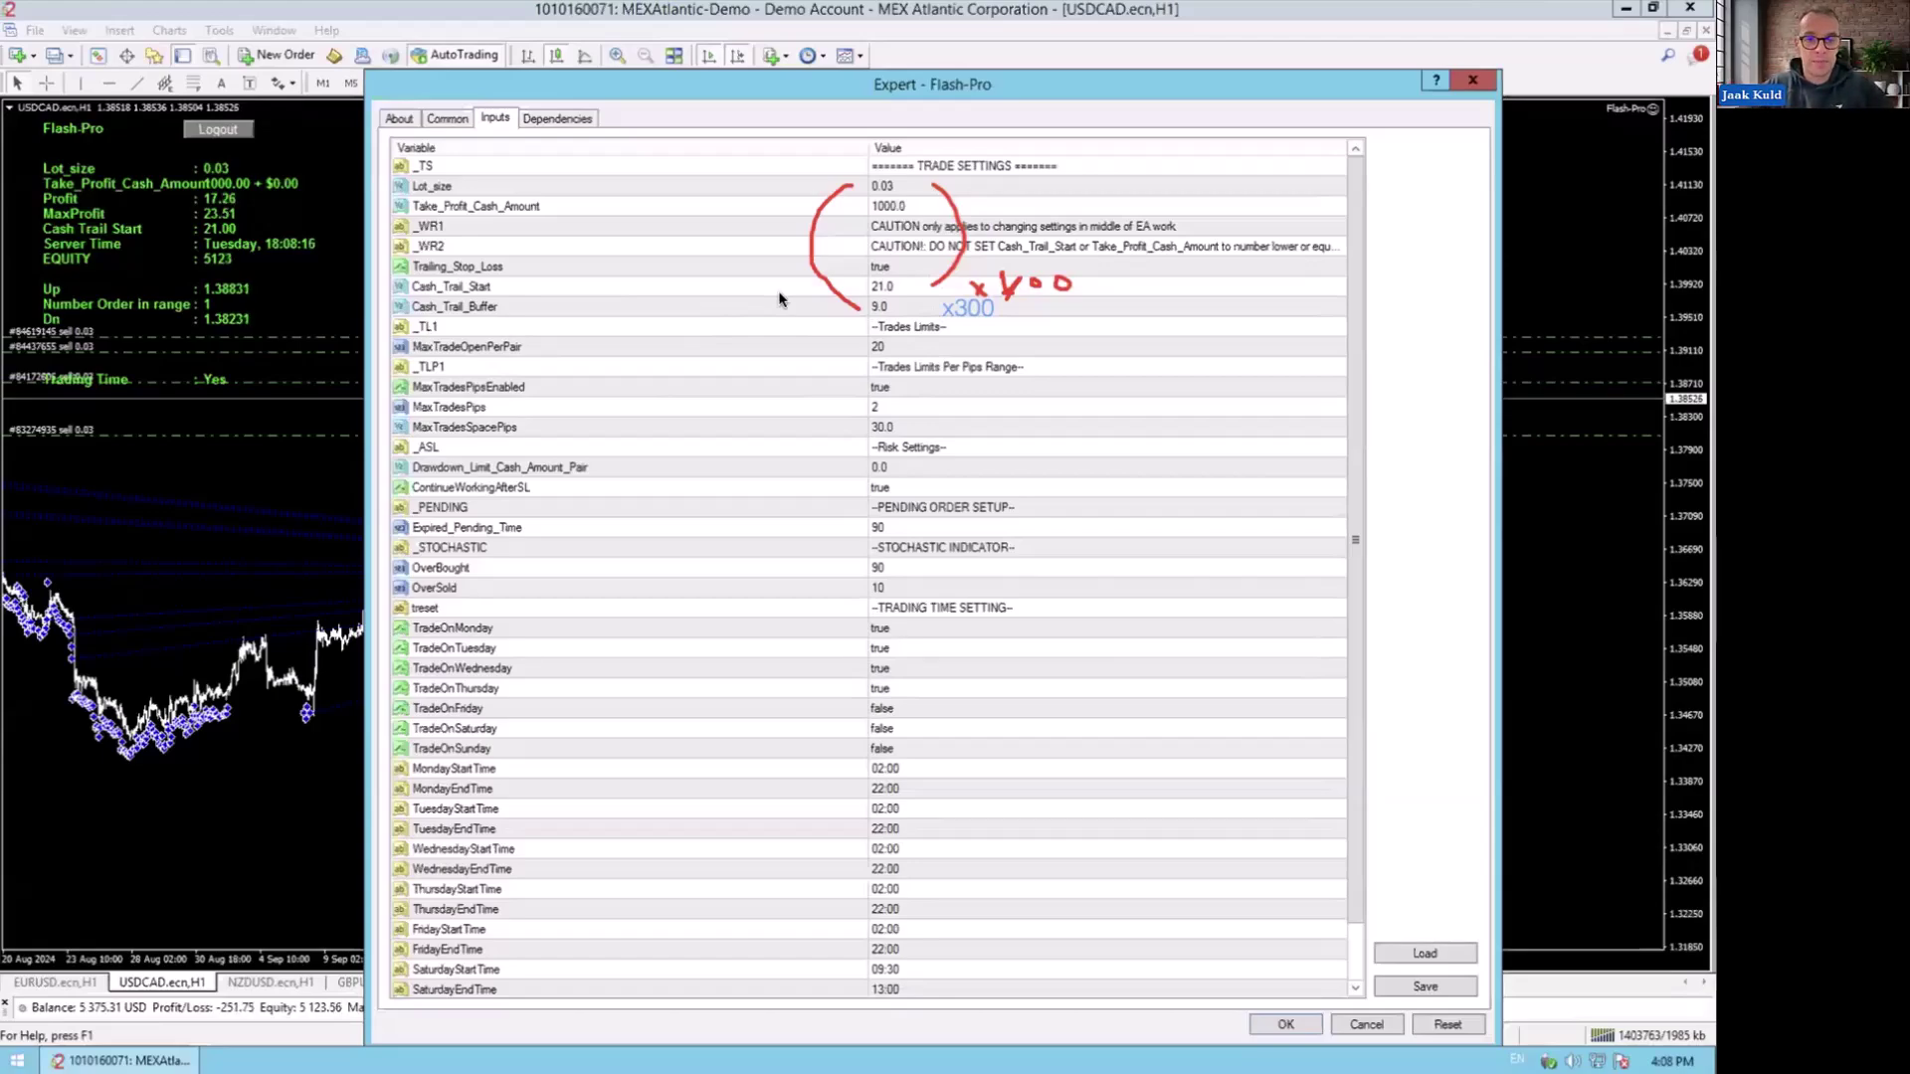
click(790, 390)
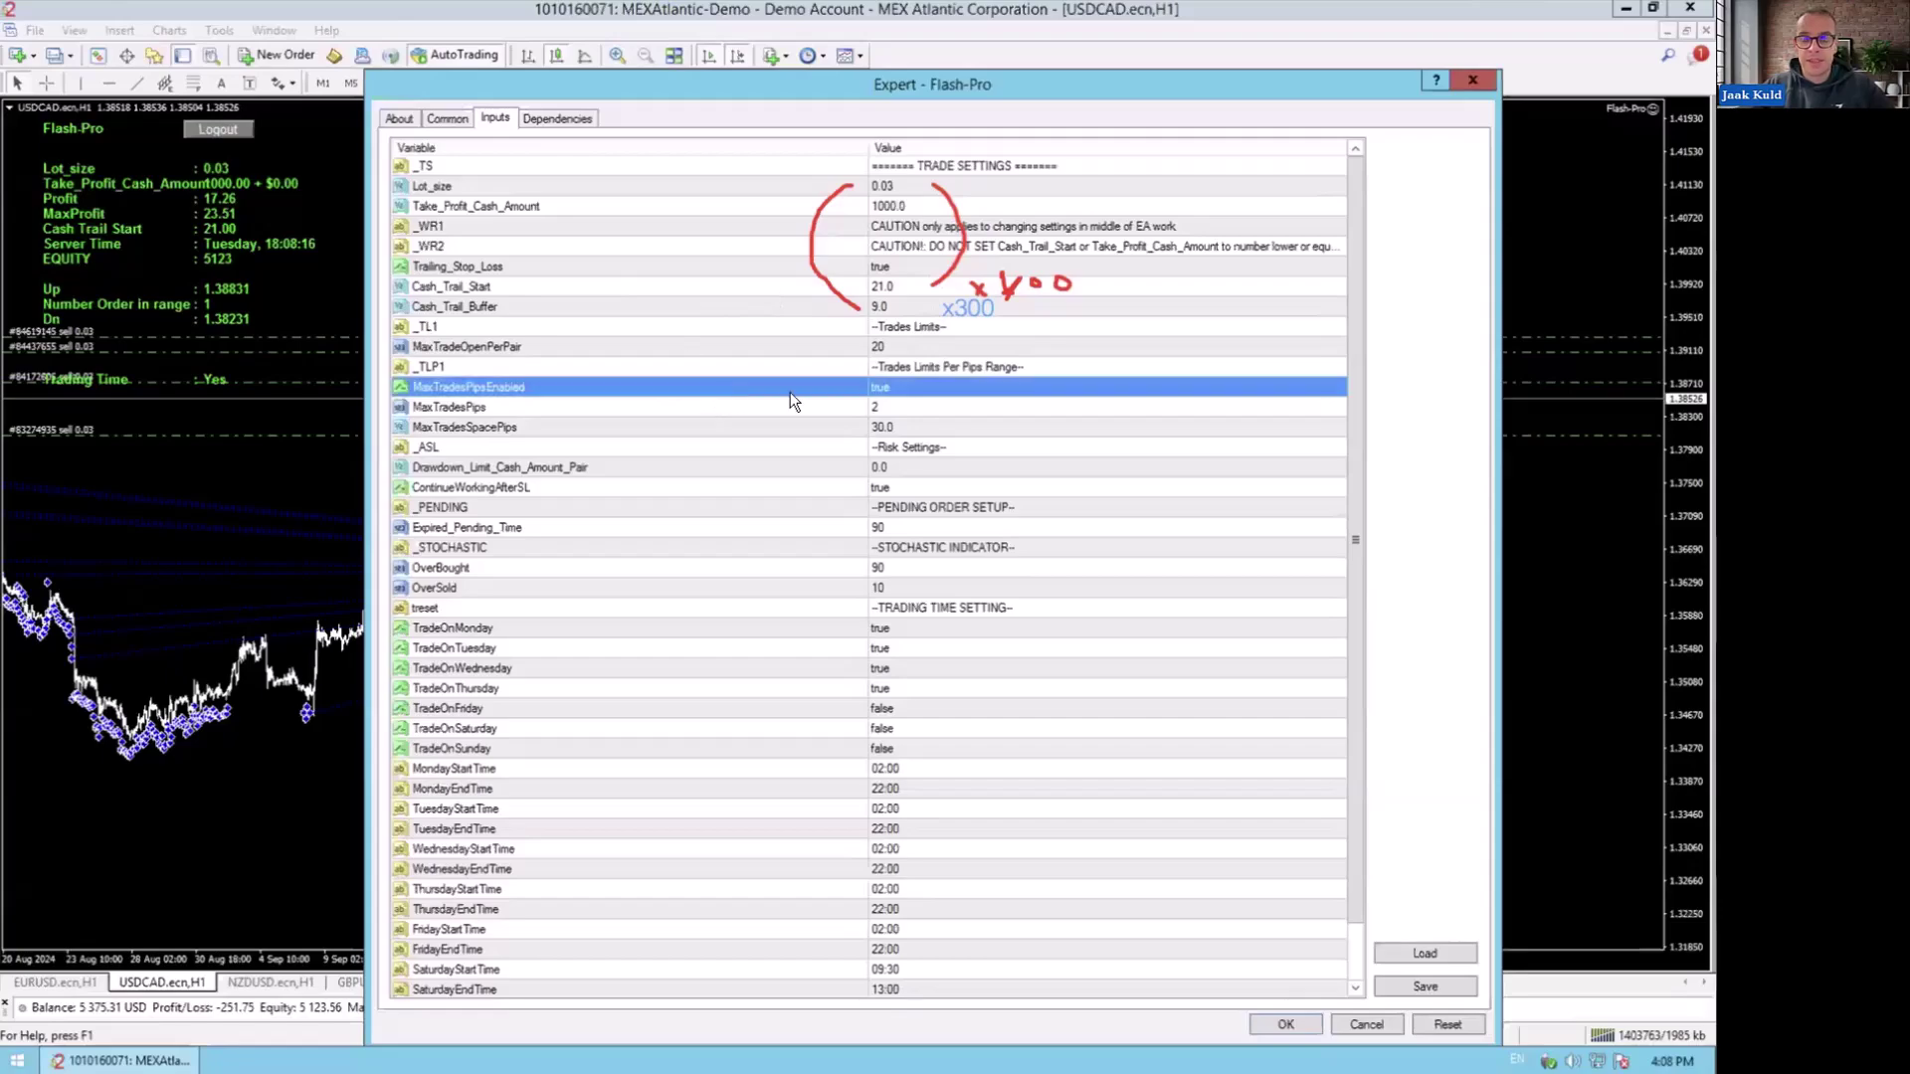
click(903, 412)
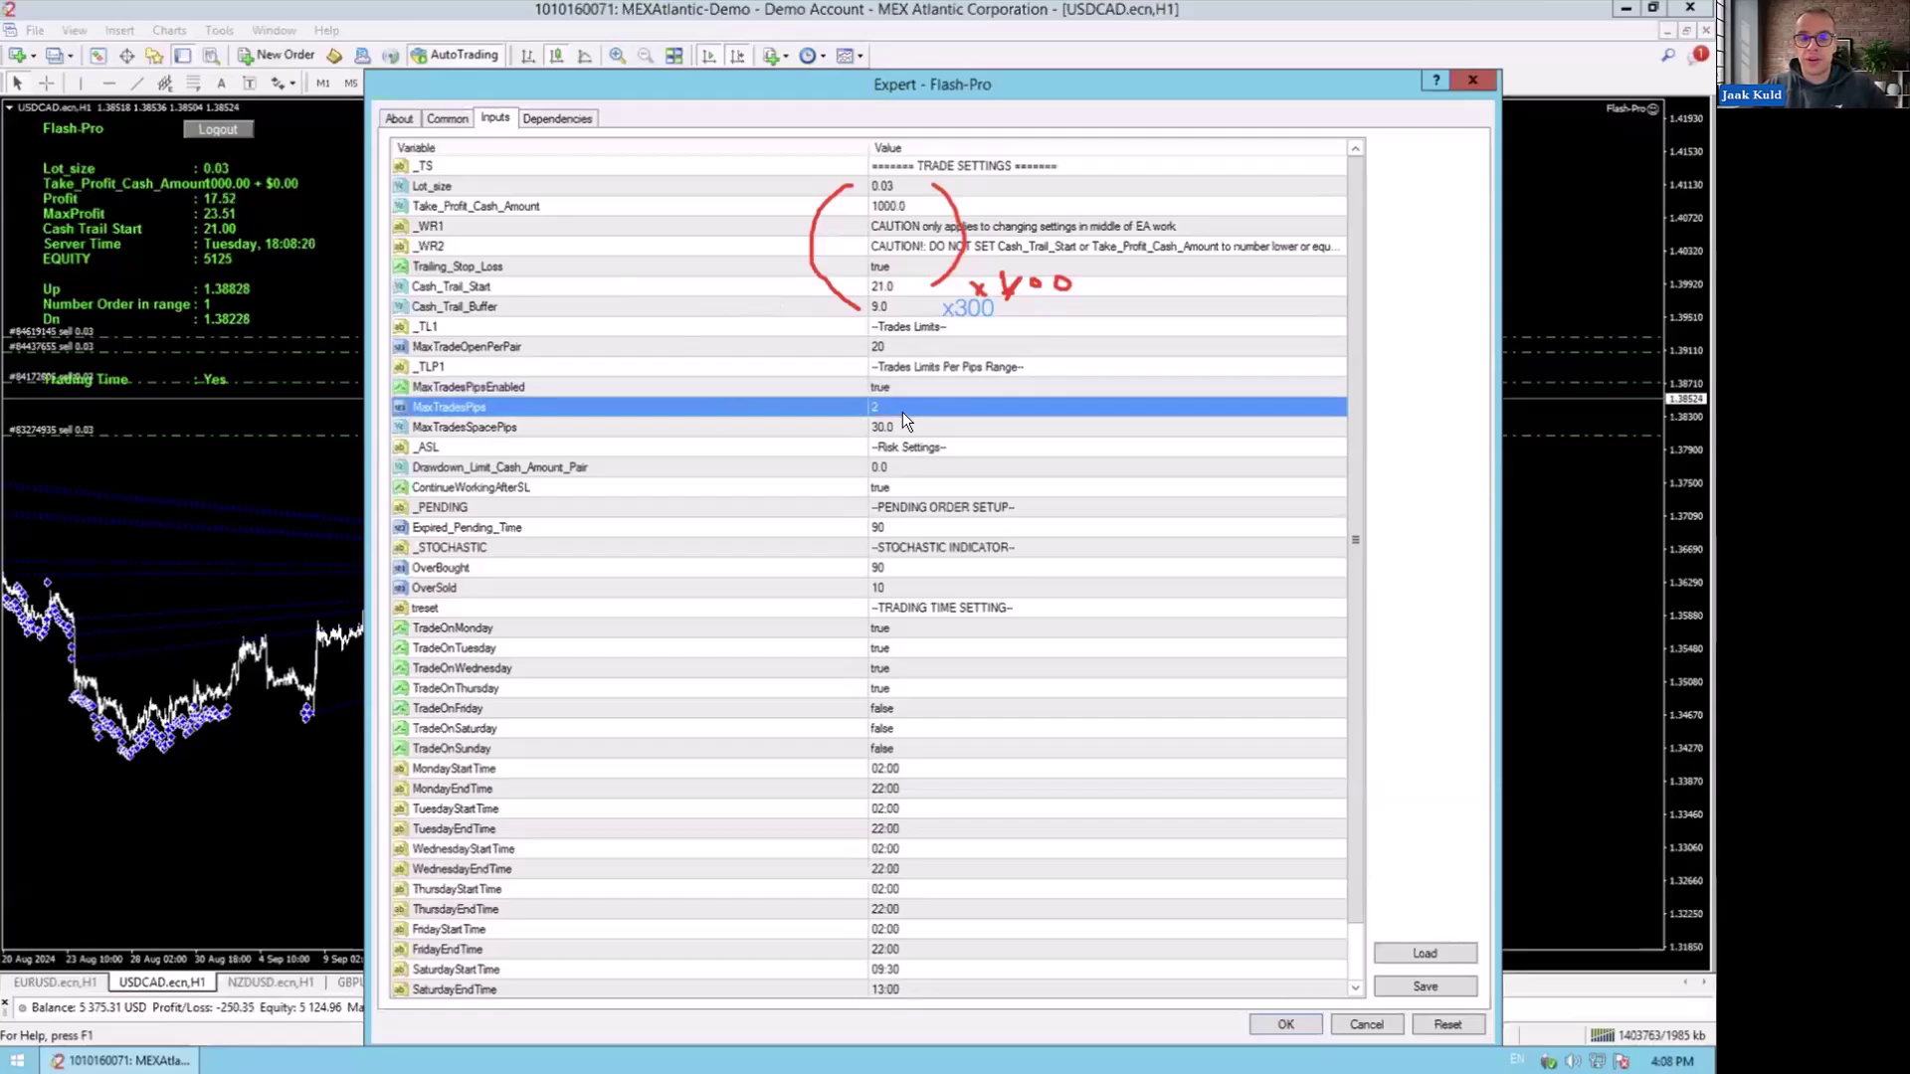
click(909, 426)
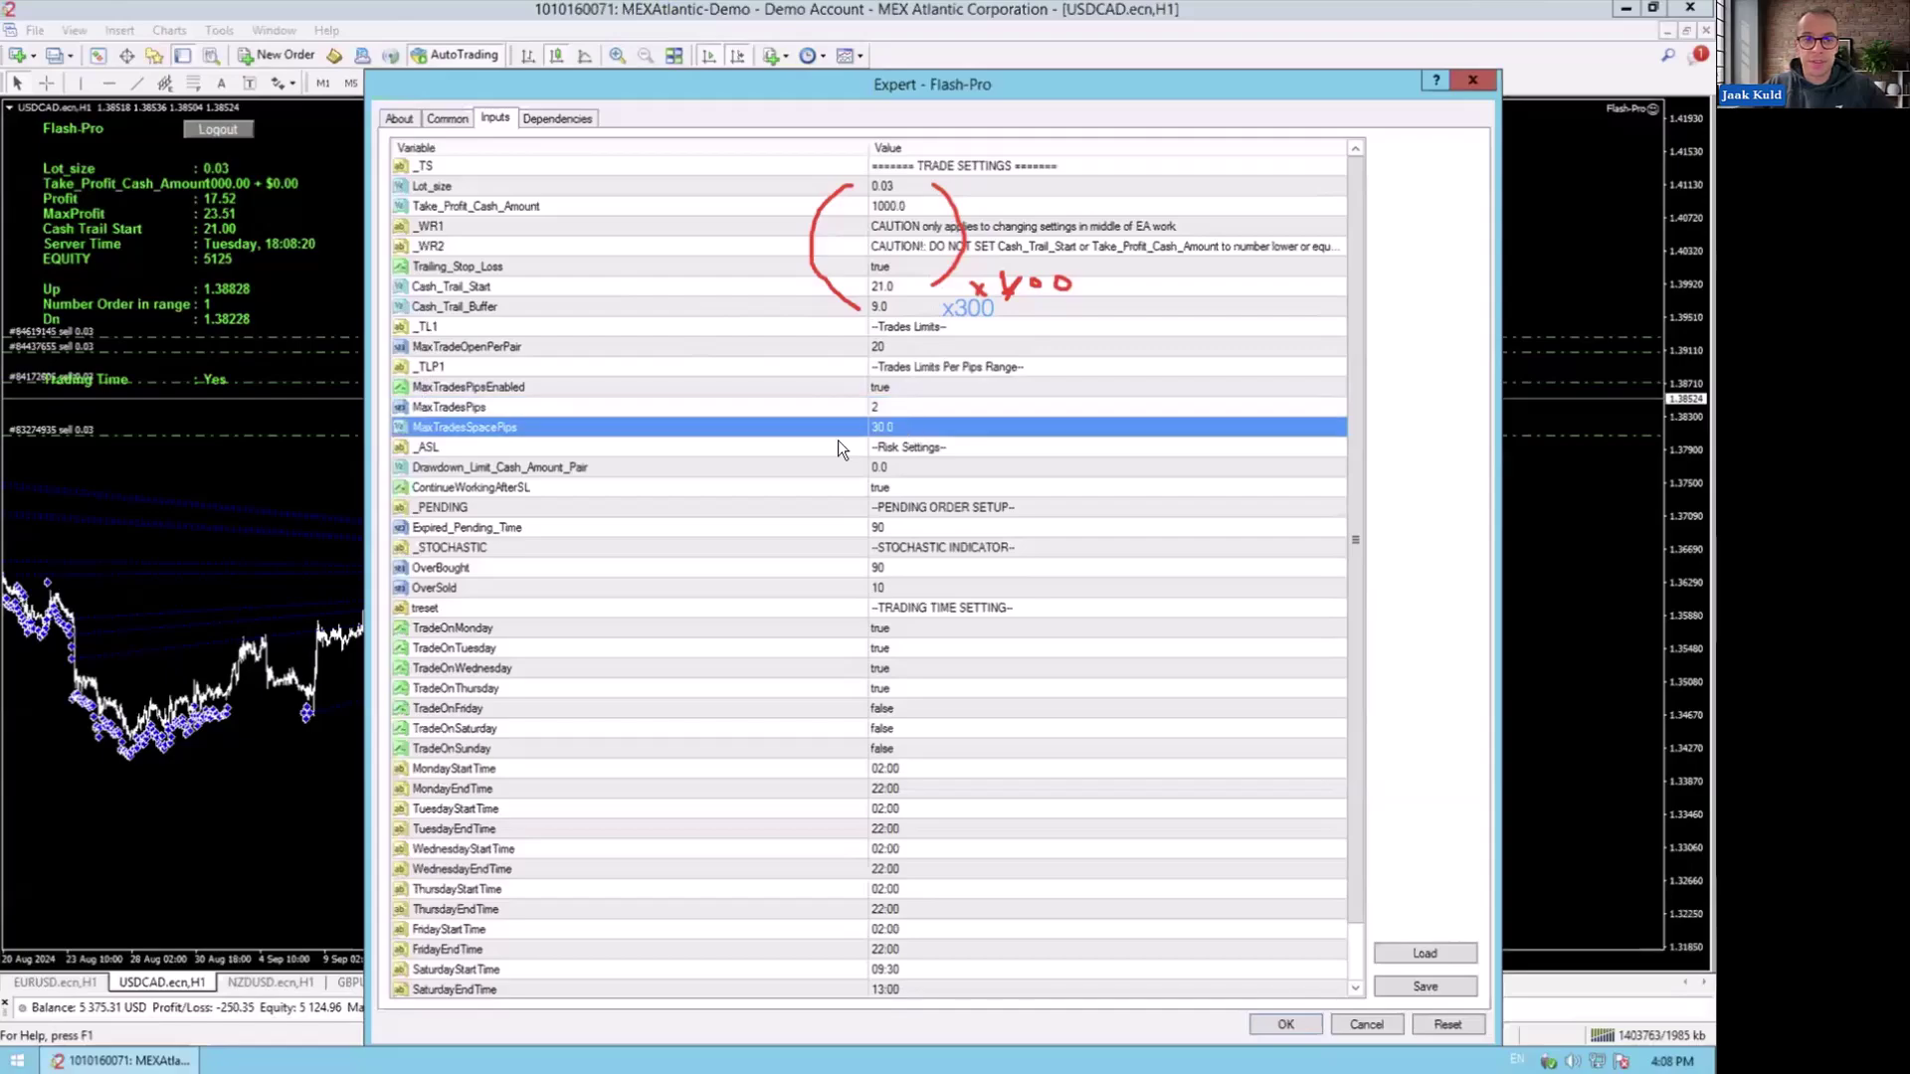
click(647, 449)
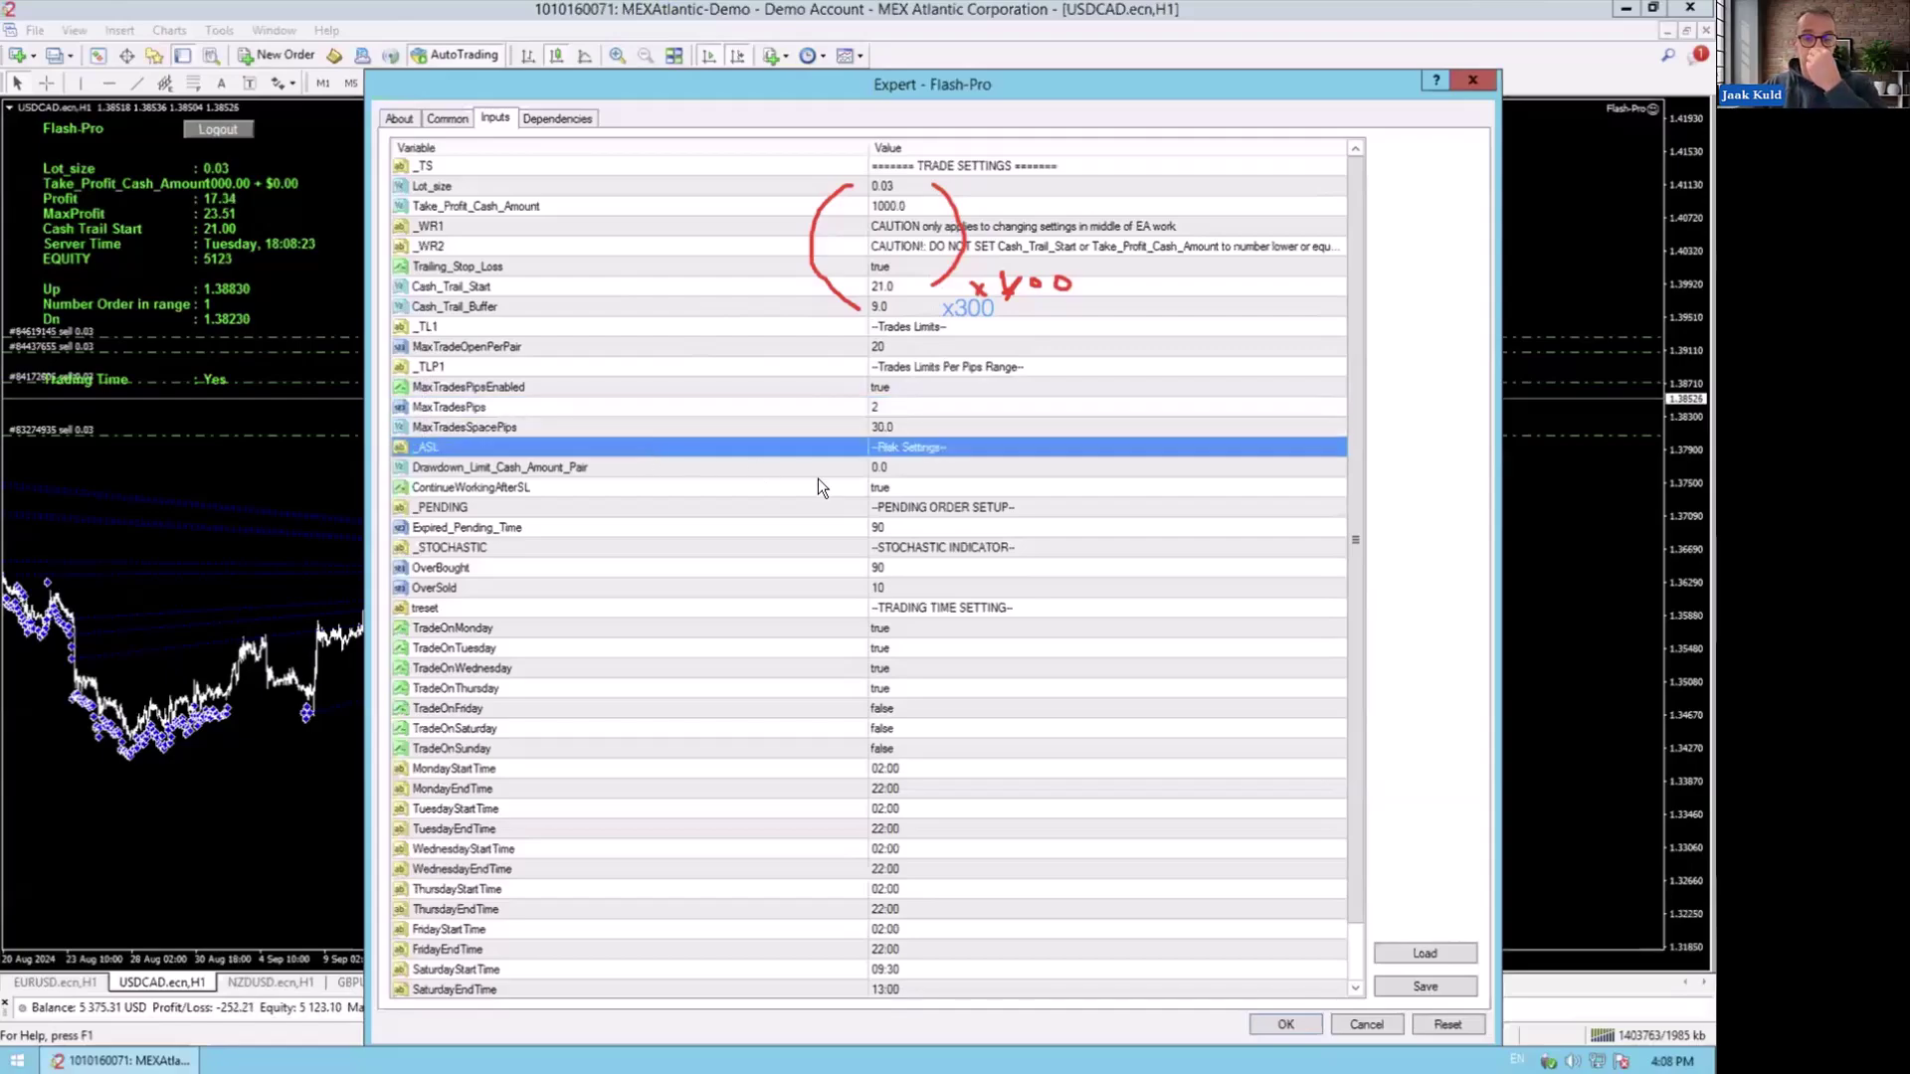
click(897, 475)
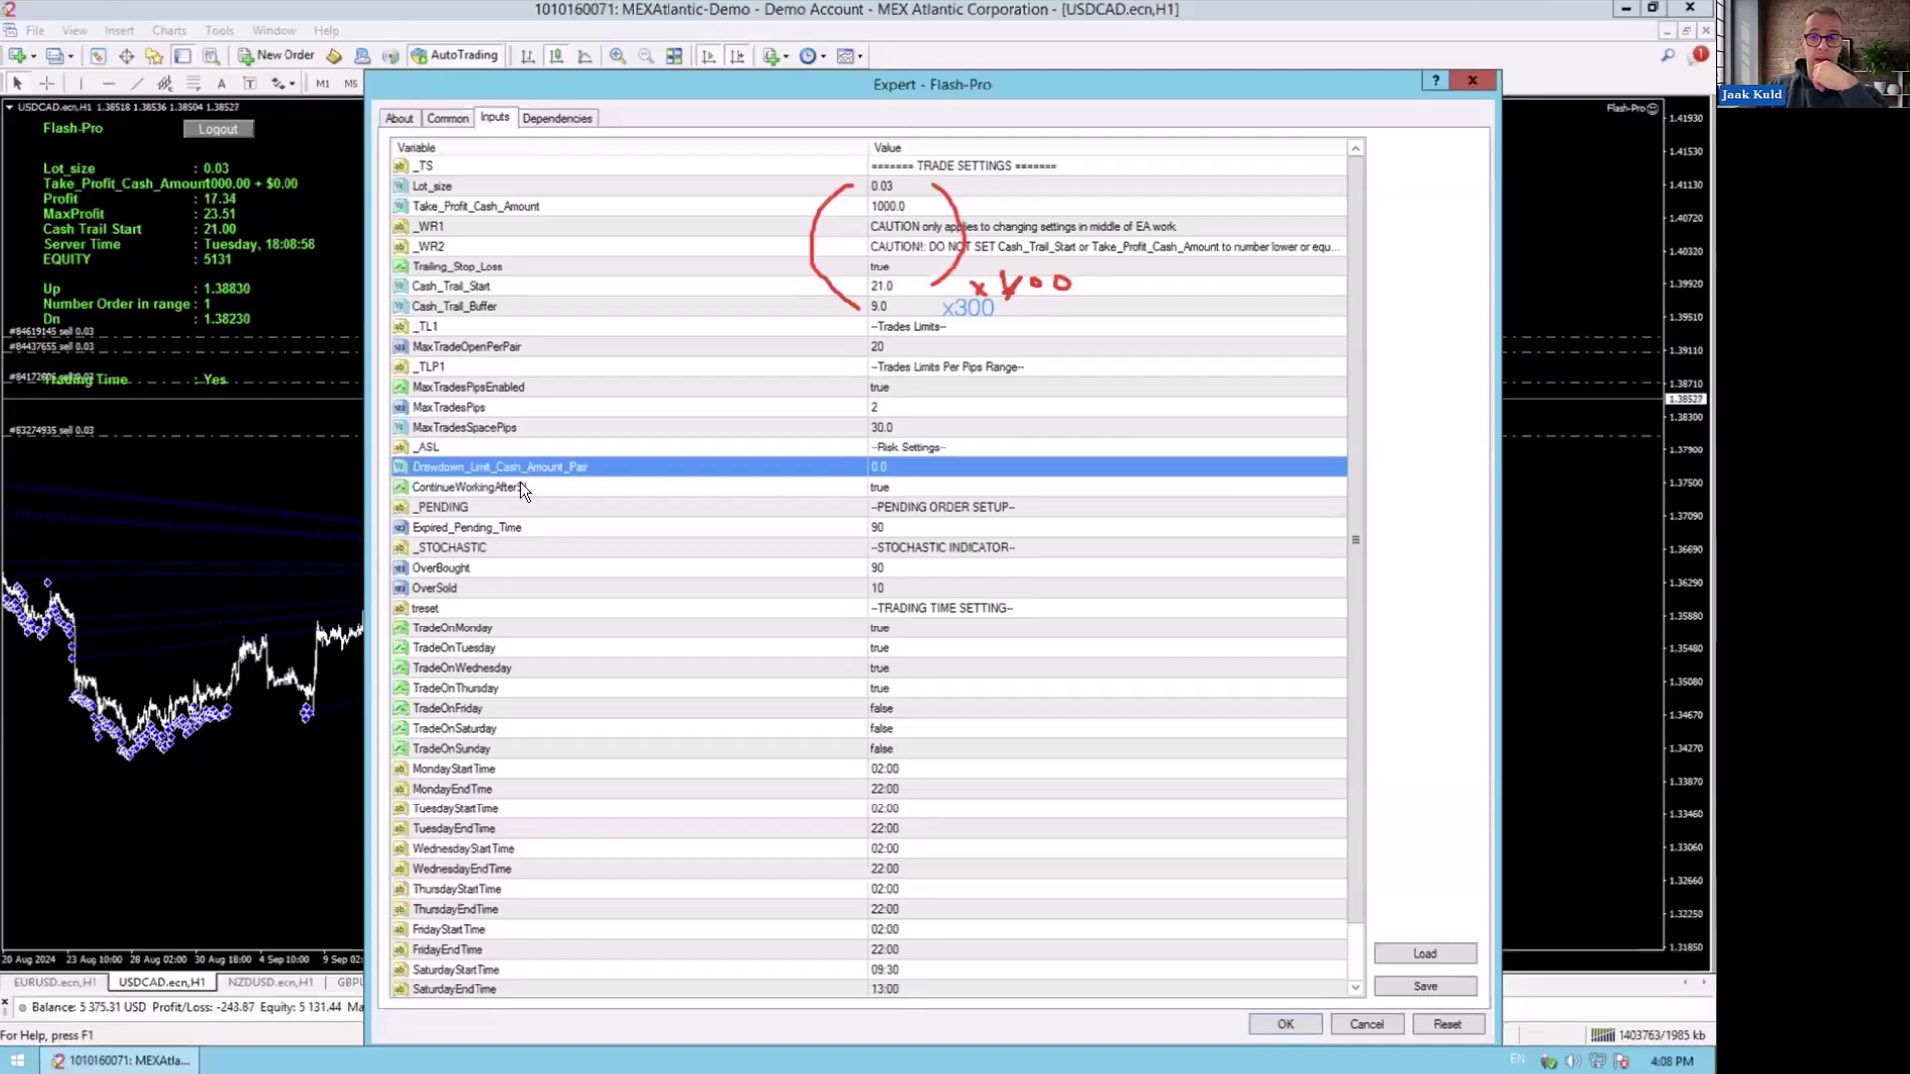
click(549, 489)
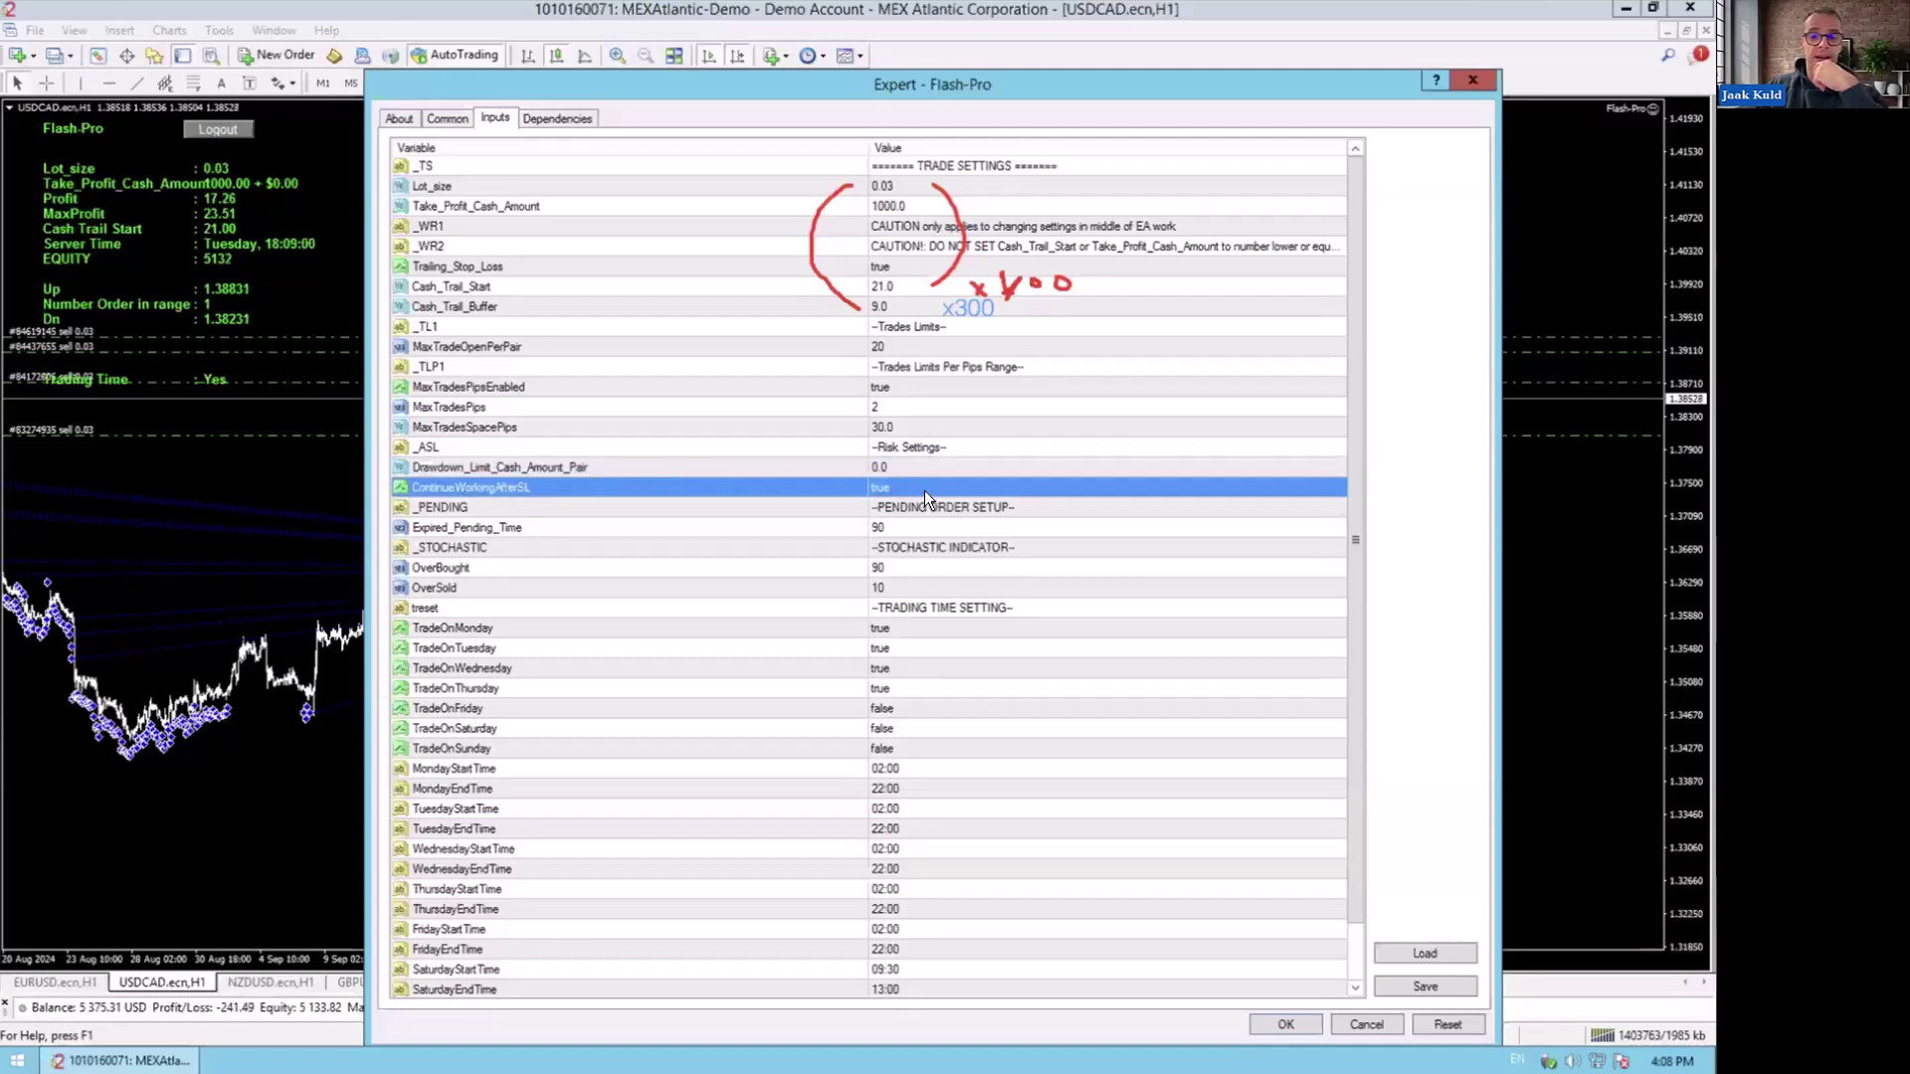
click(431, 509)
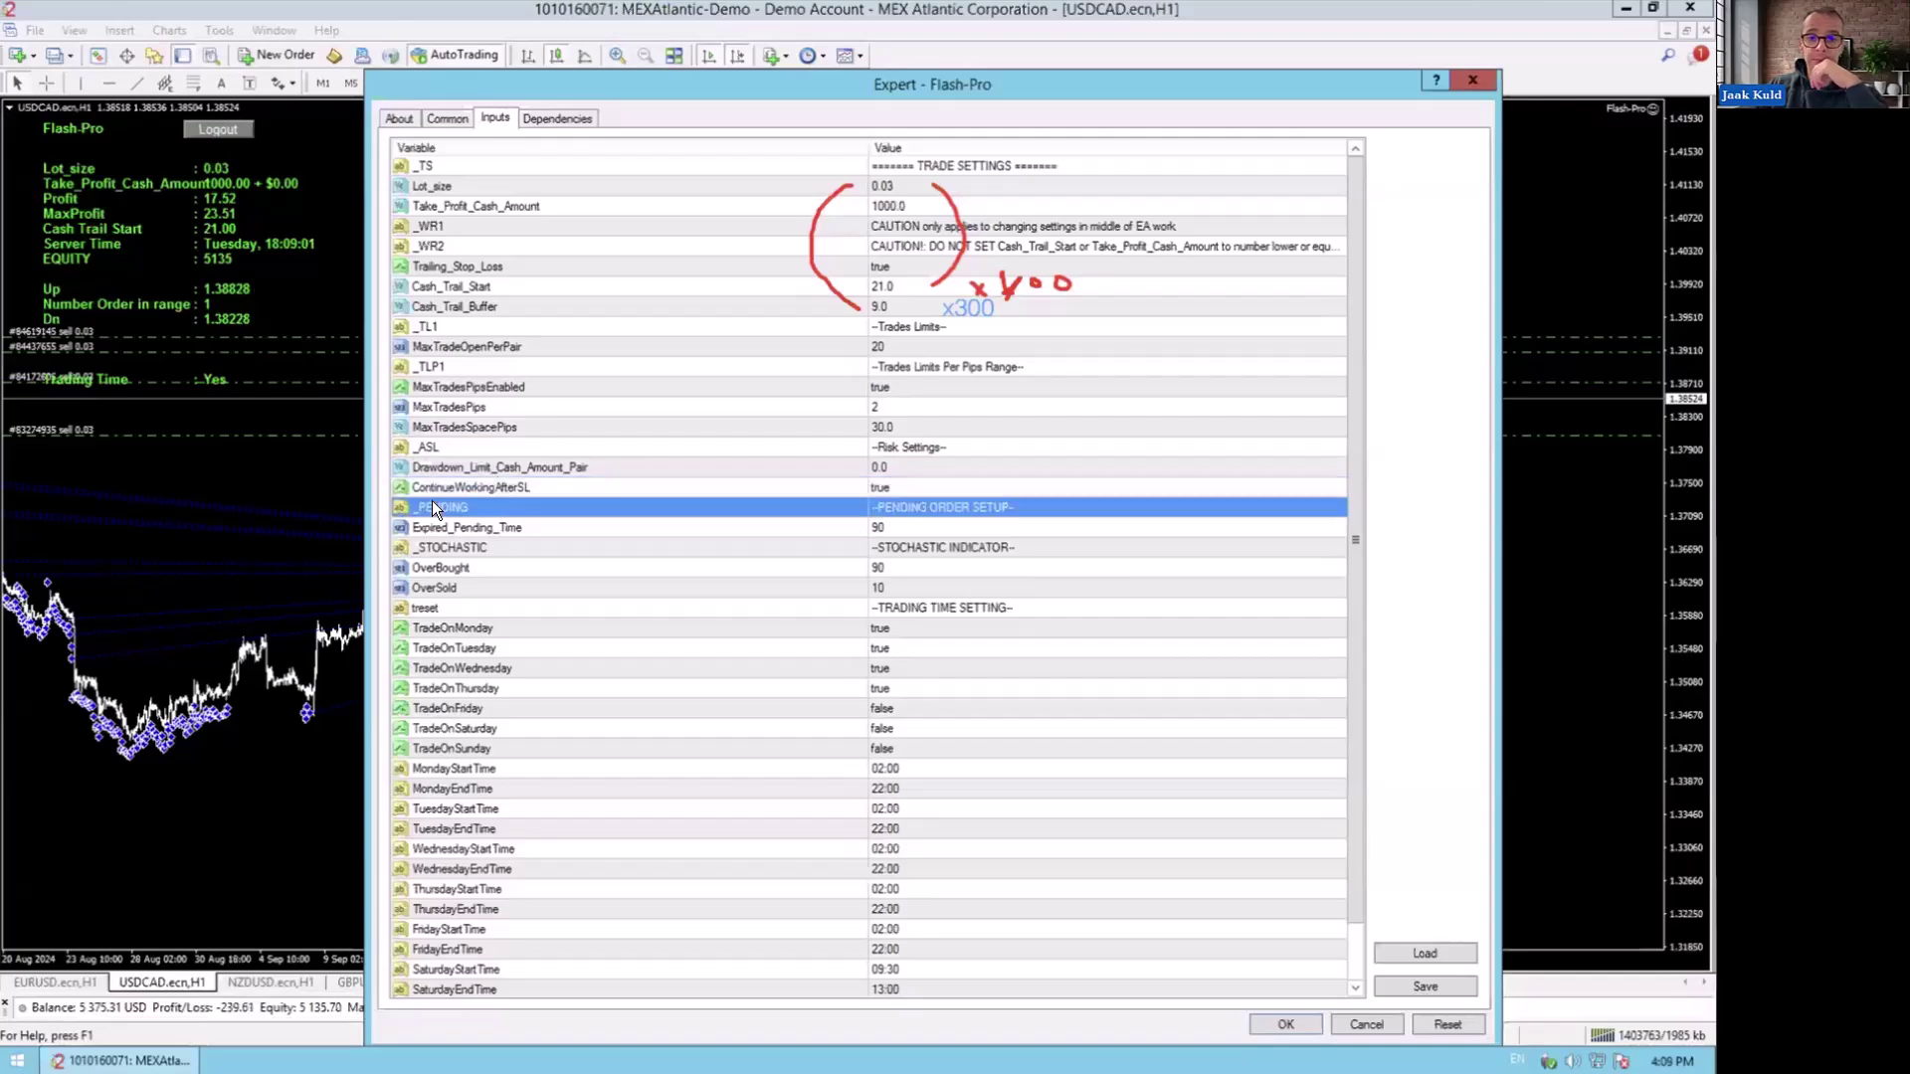
click(422, 530)
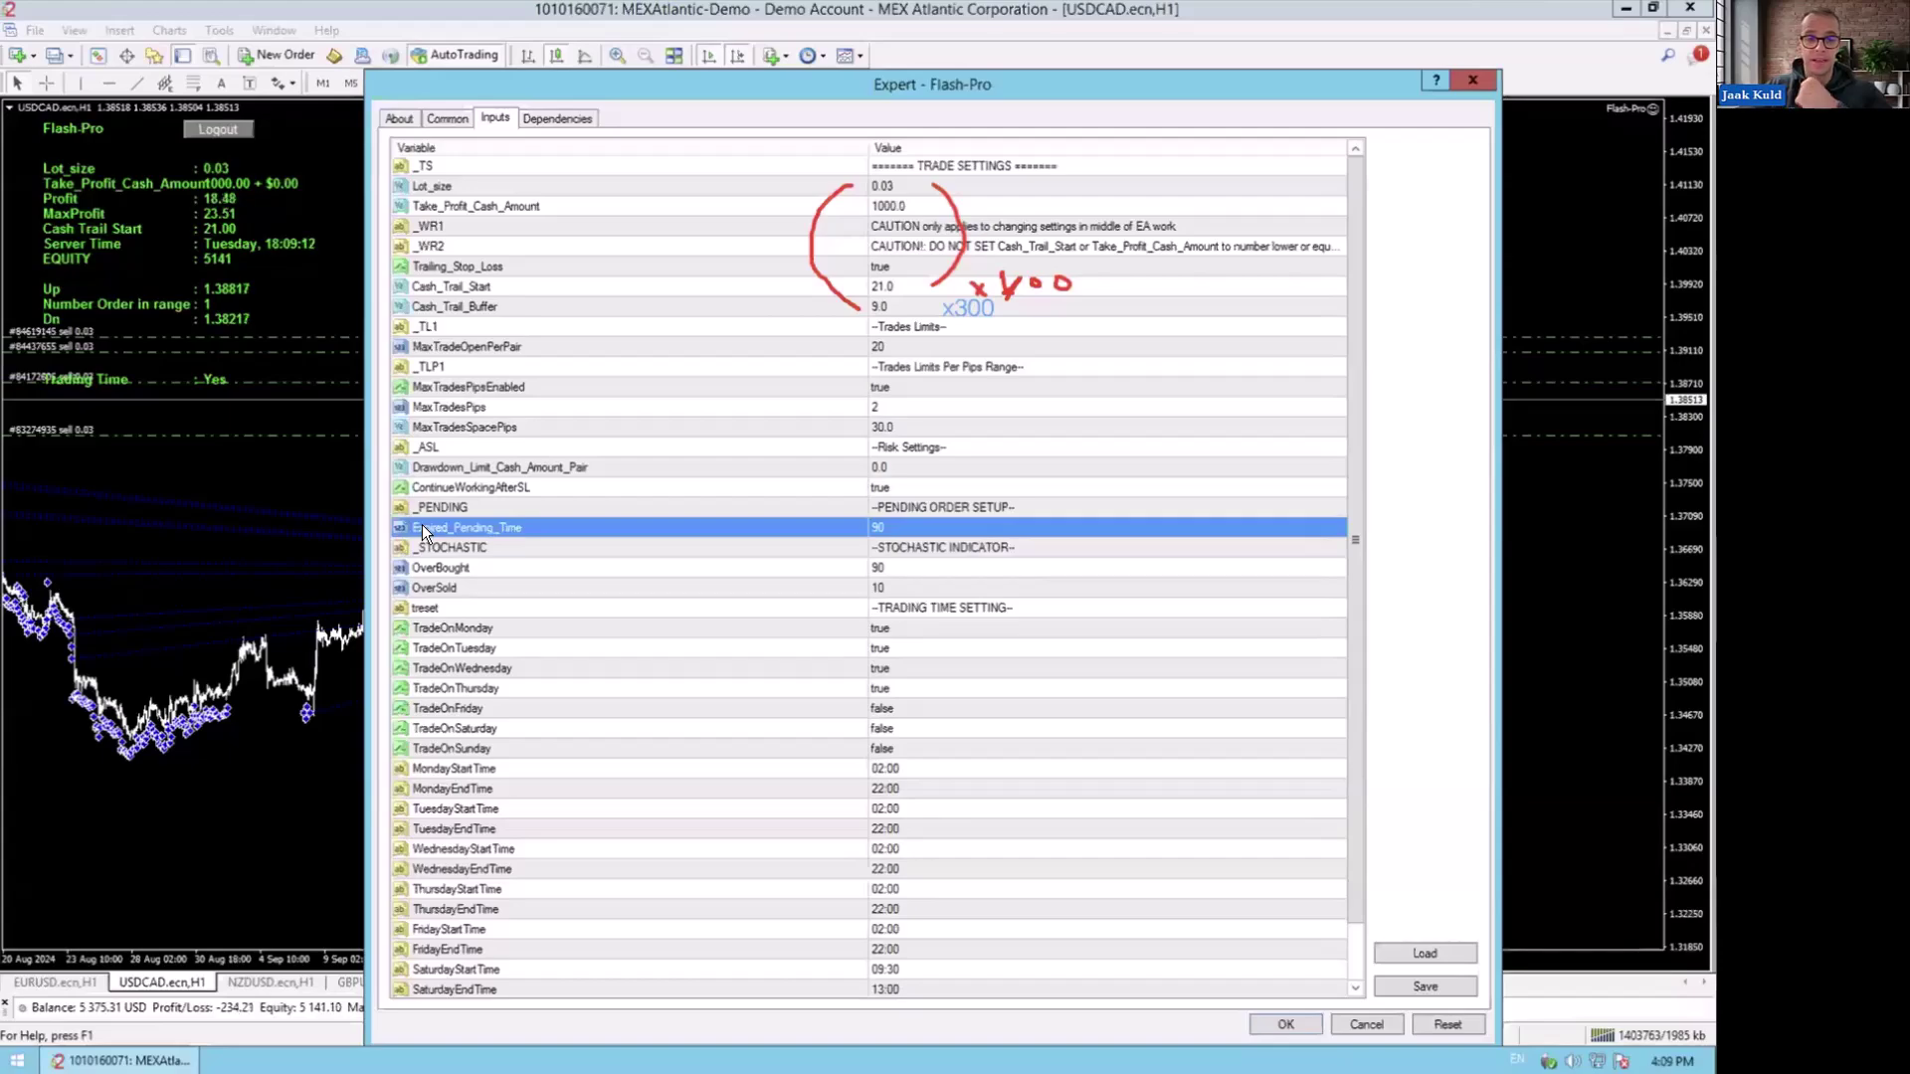
- Review the stochastic OverBought/OverSold levels and the TradeOnMonday–TradeOnFriday settings
click(970, 552)
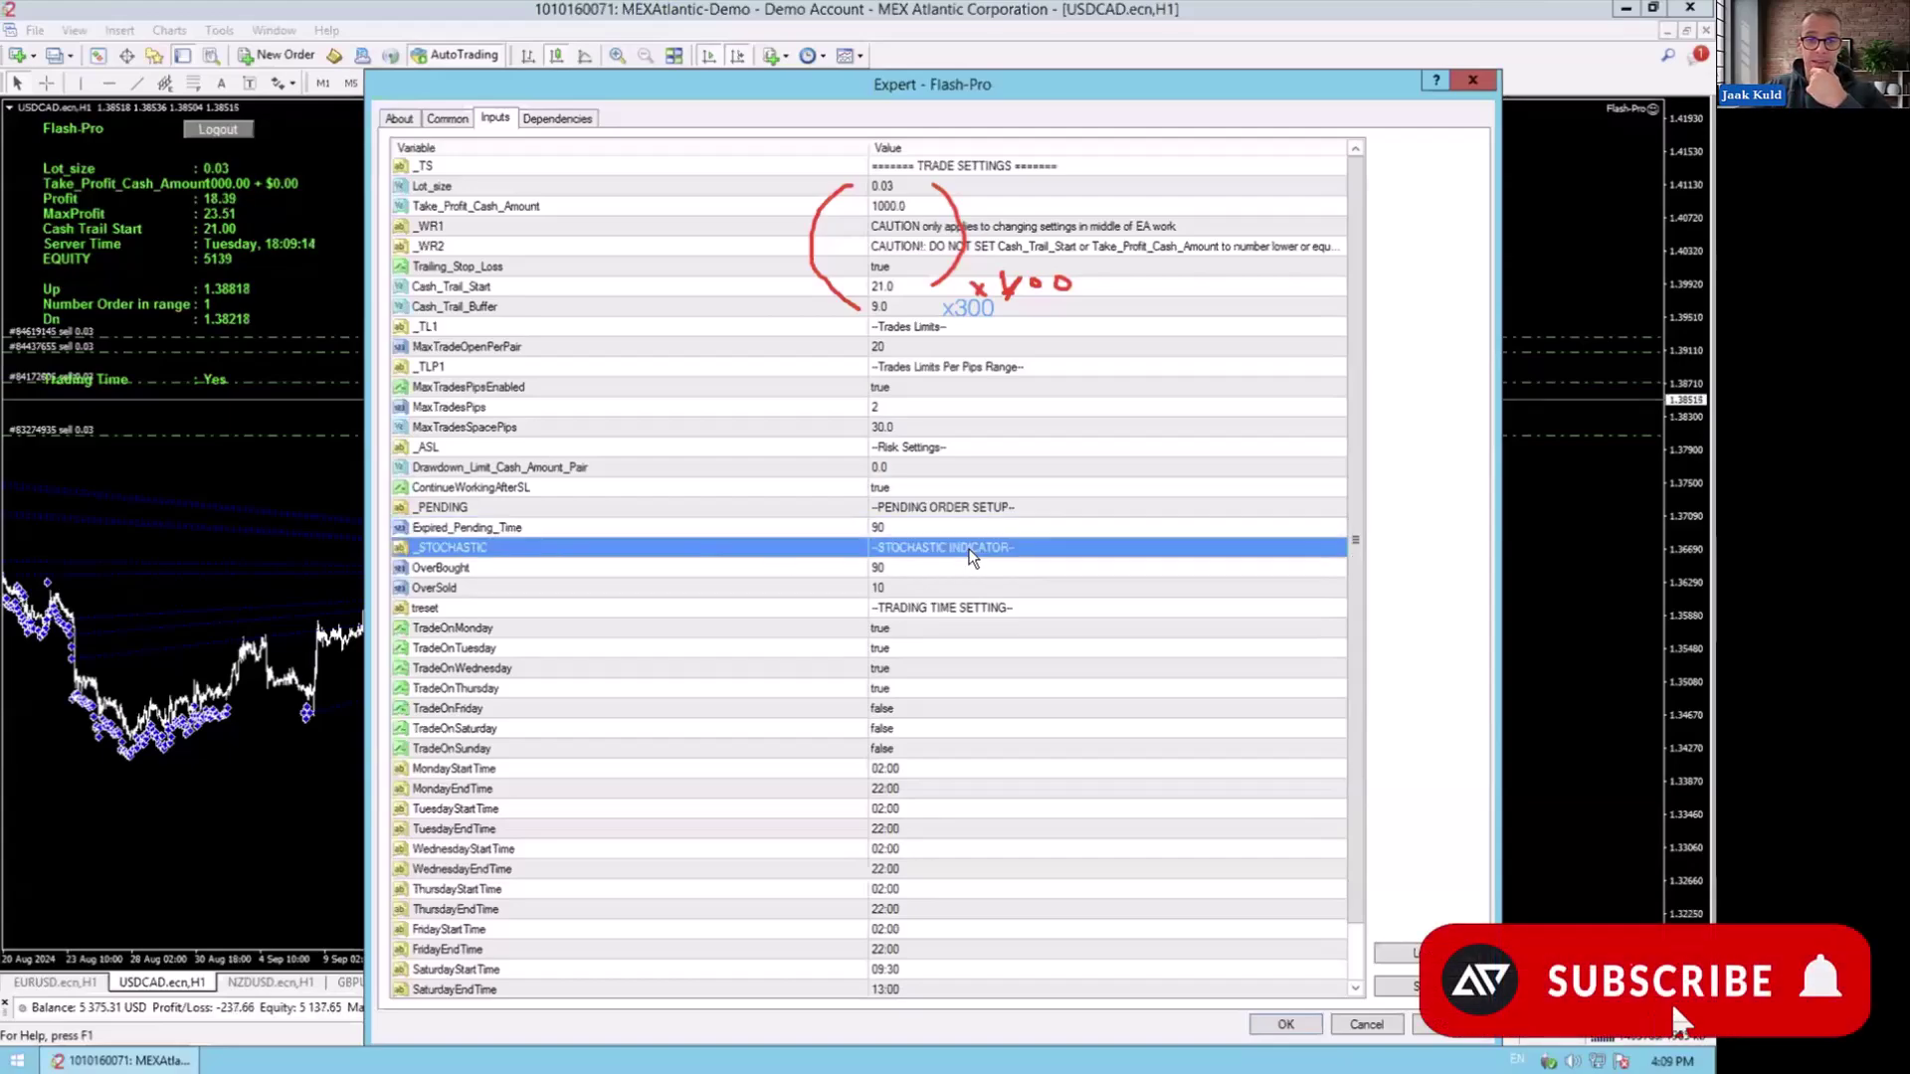
click(921, 567)
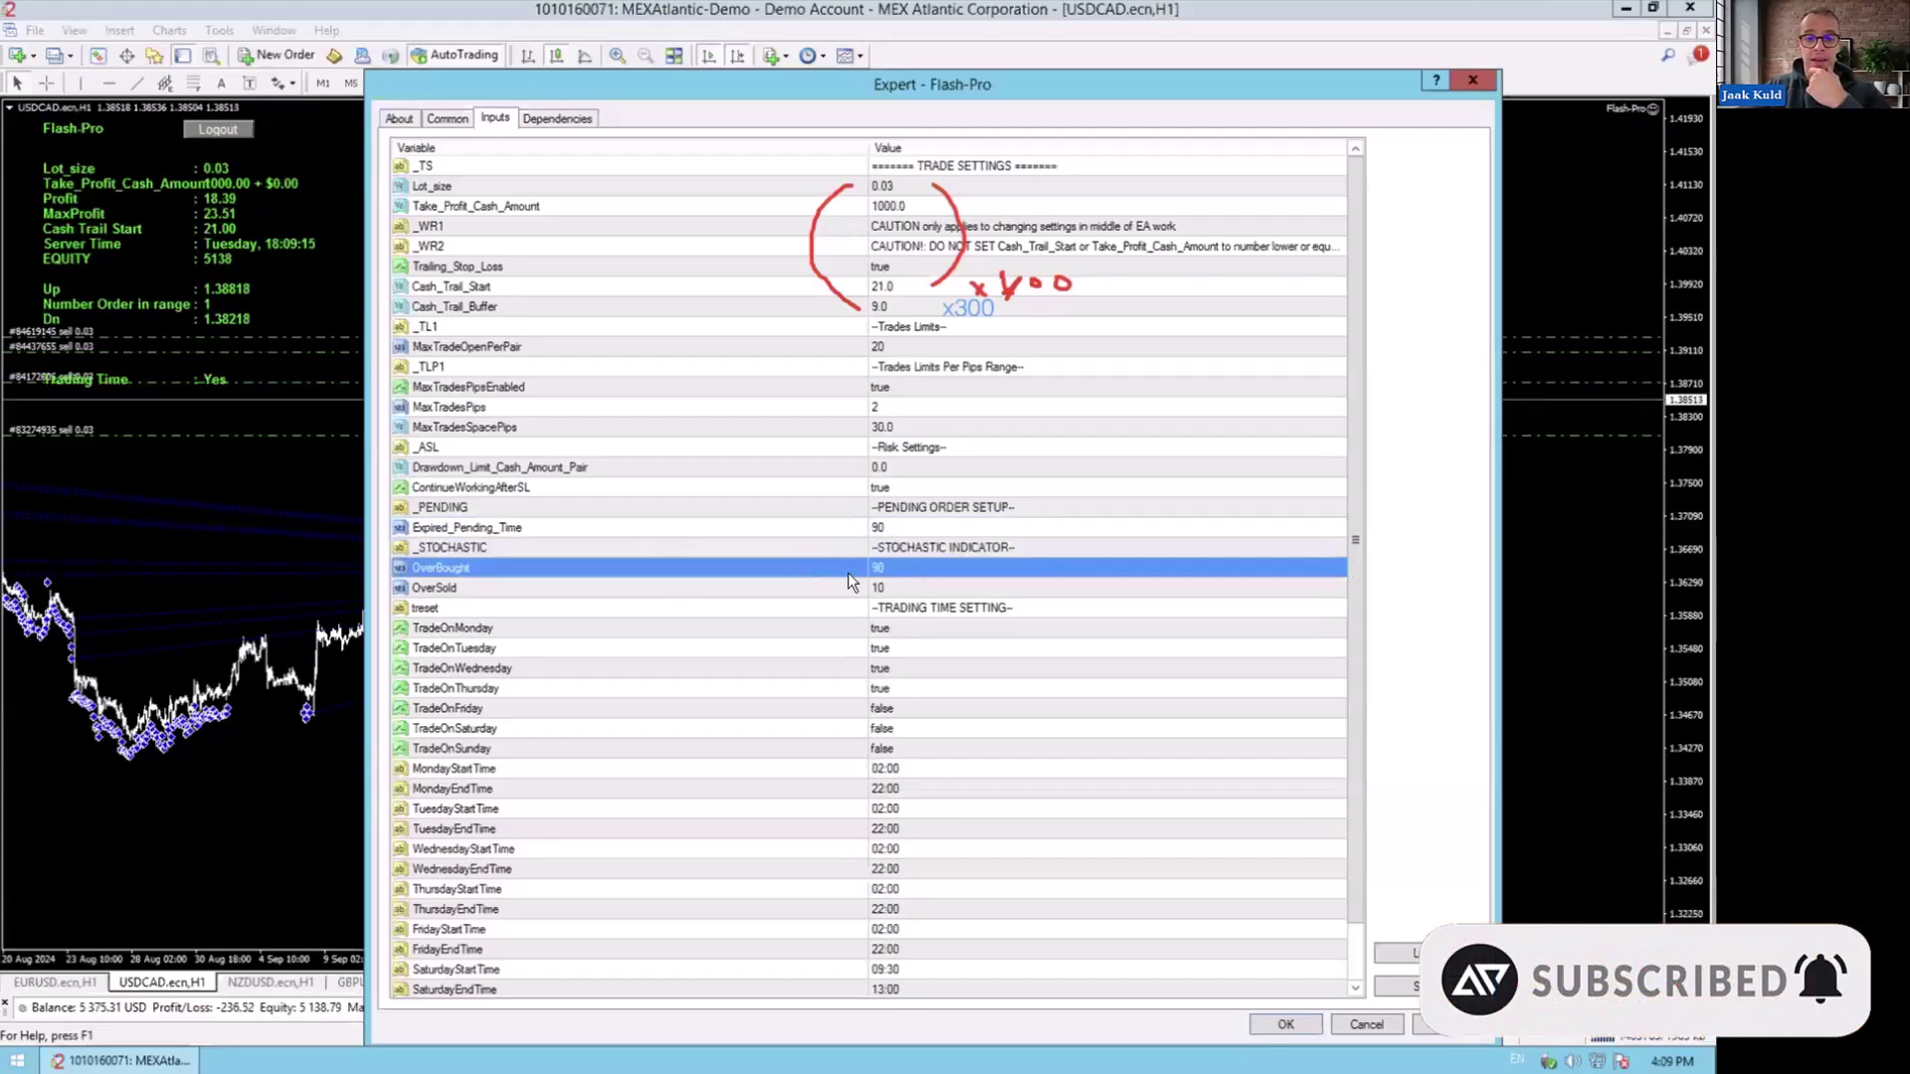
click(772, 589)
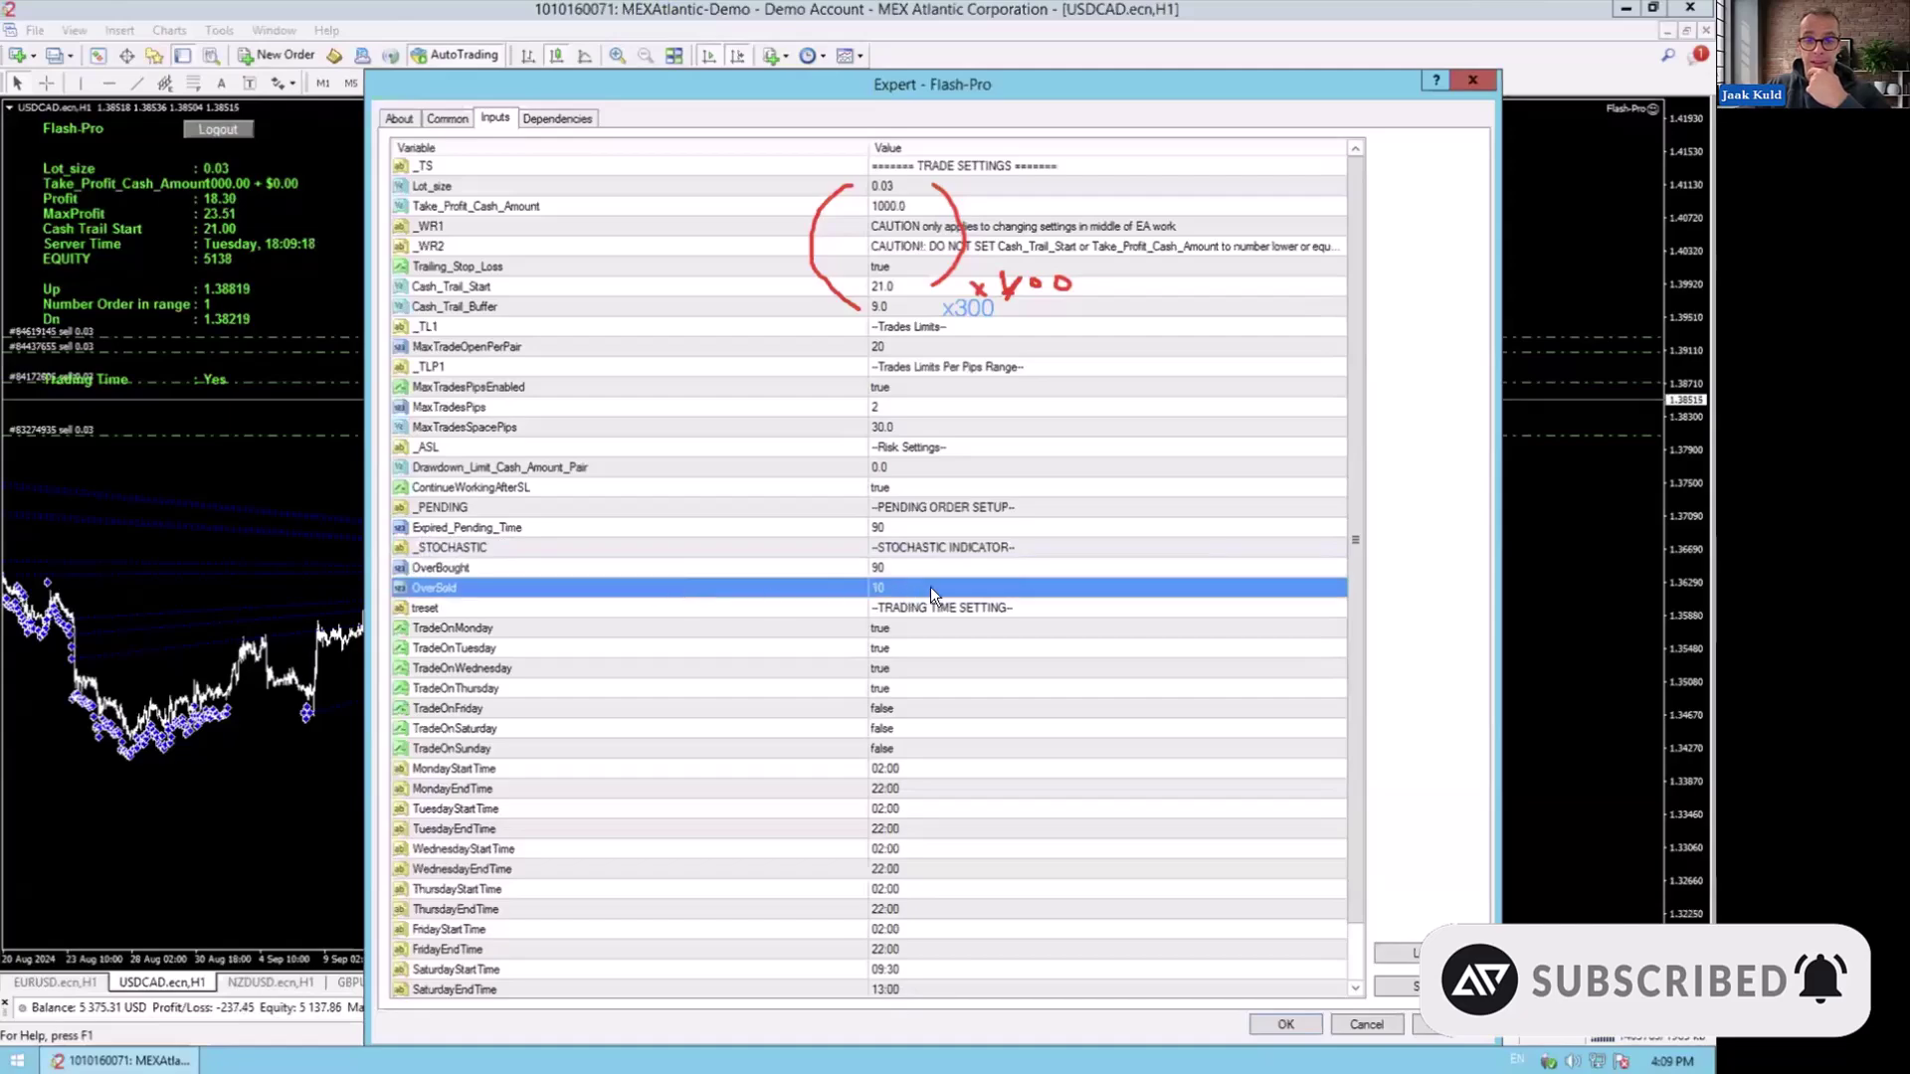
click(515, 624)
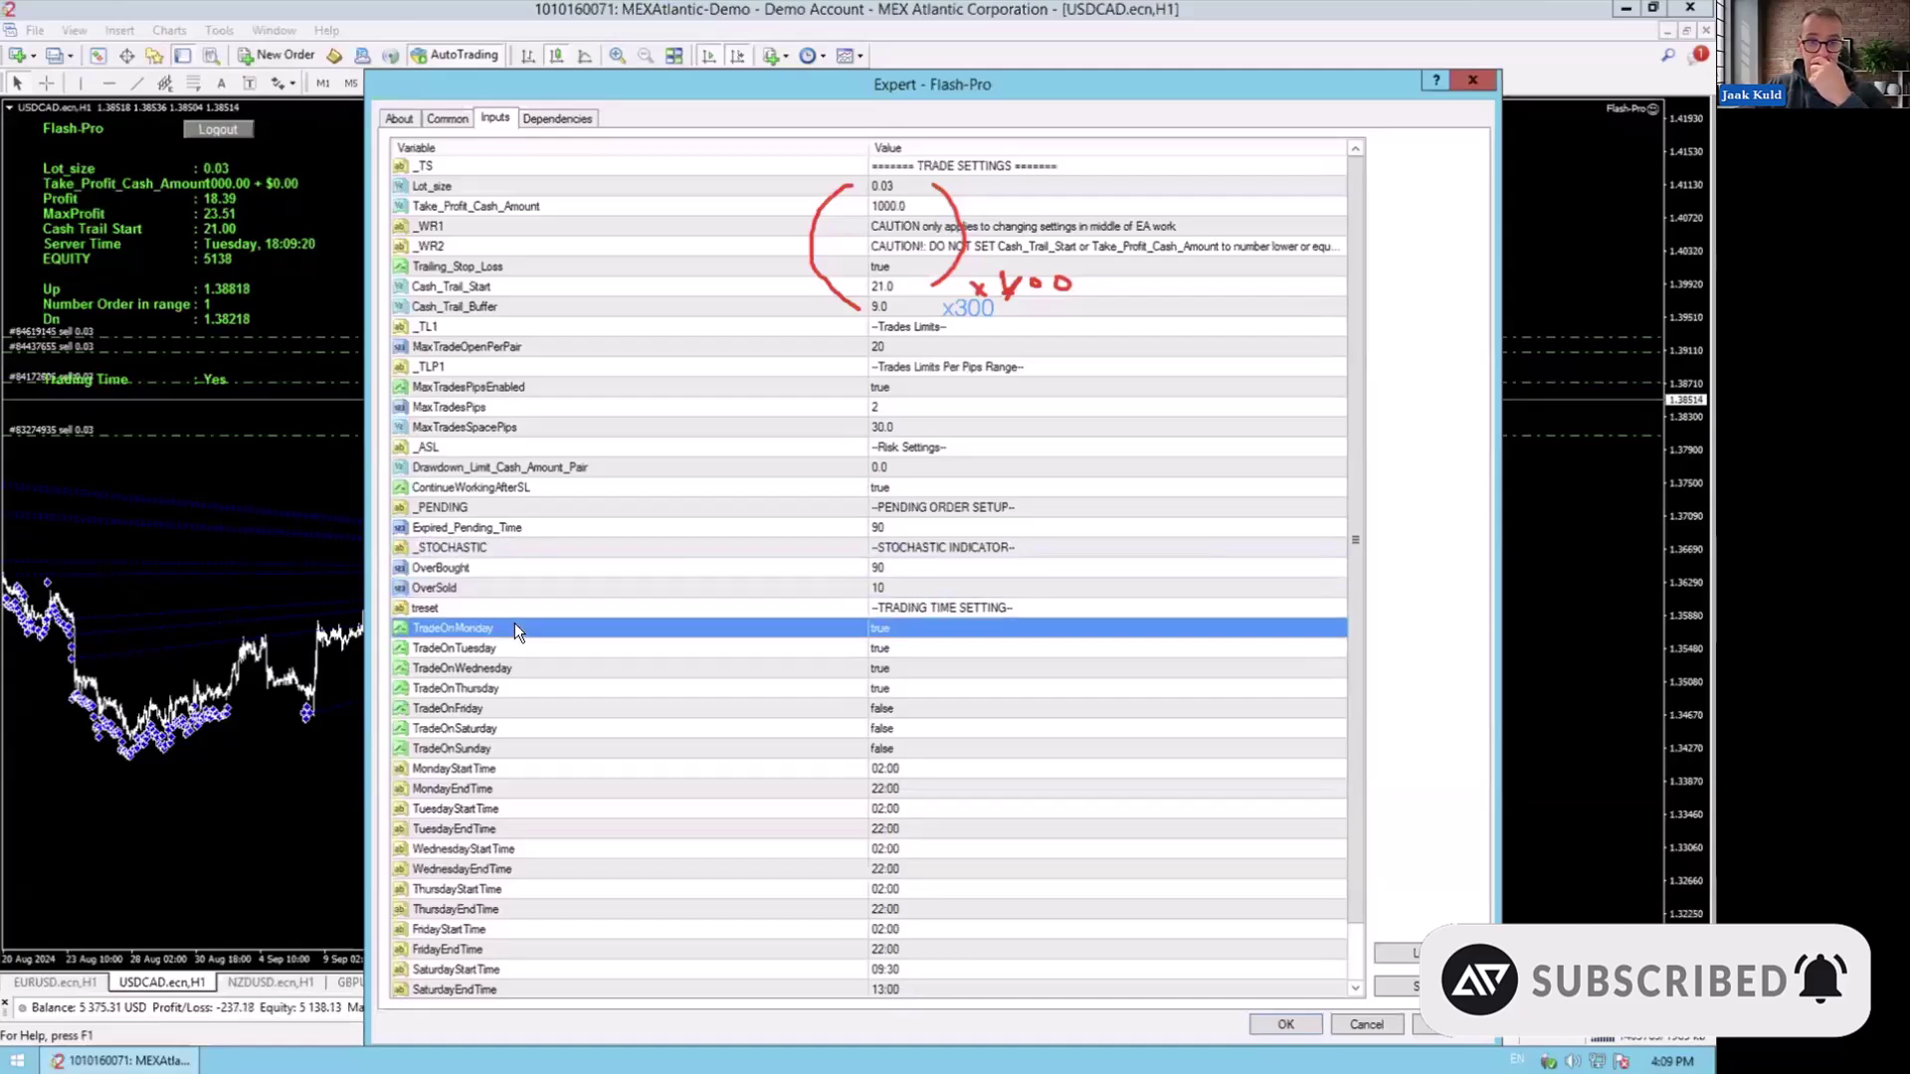
click(921, 647)
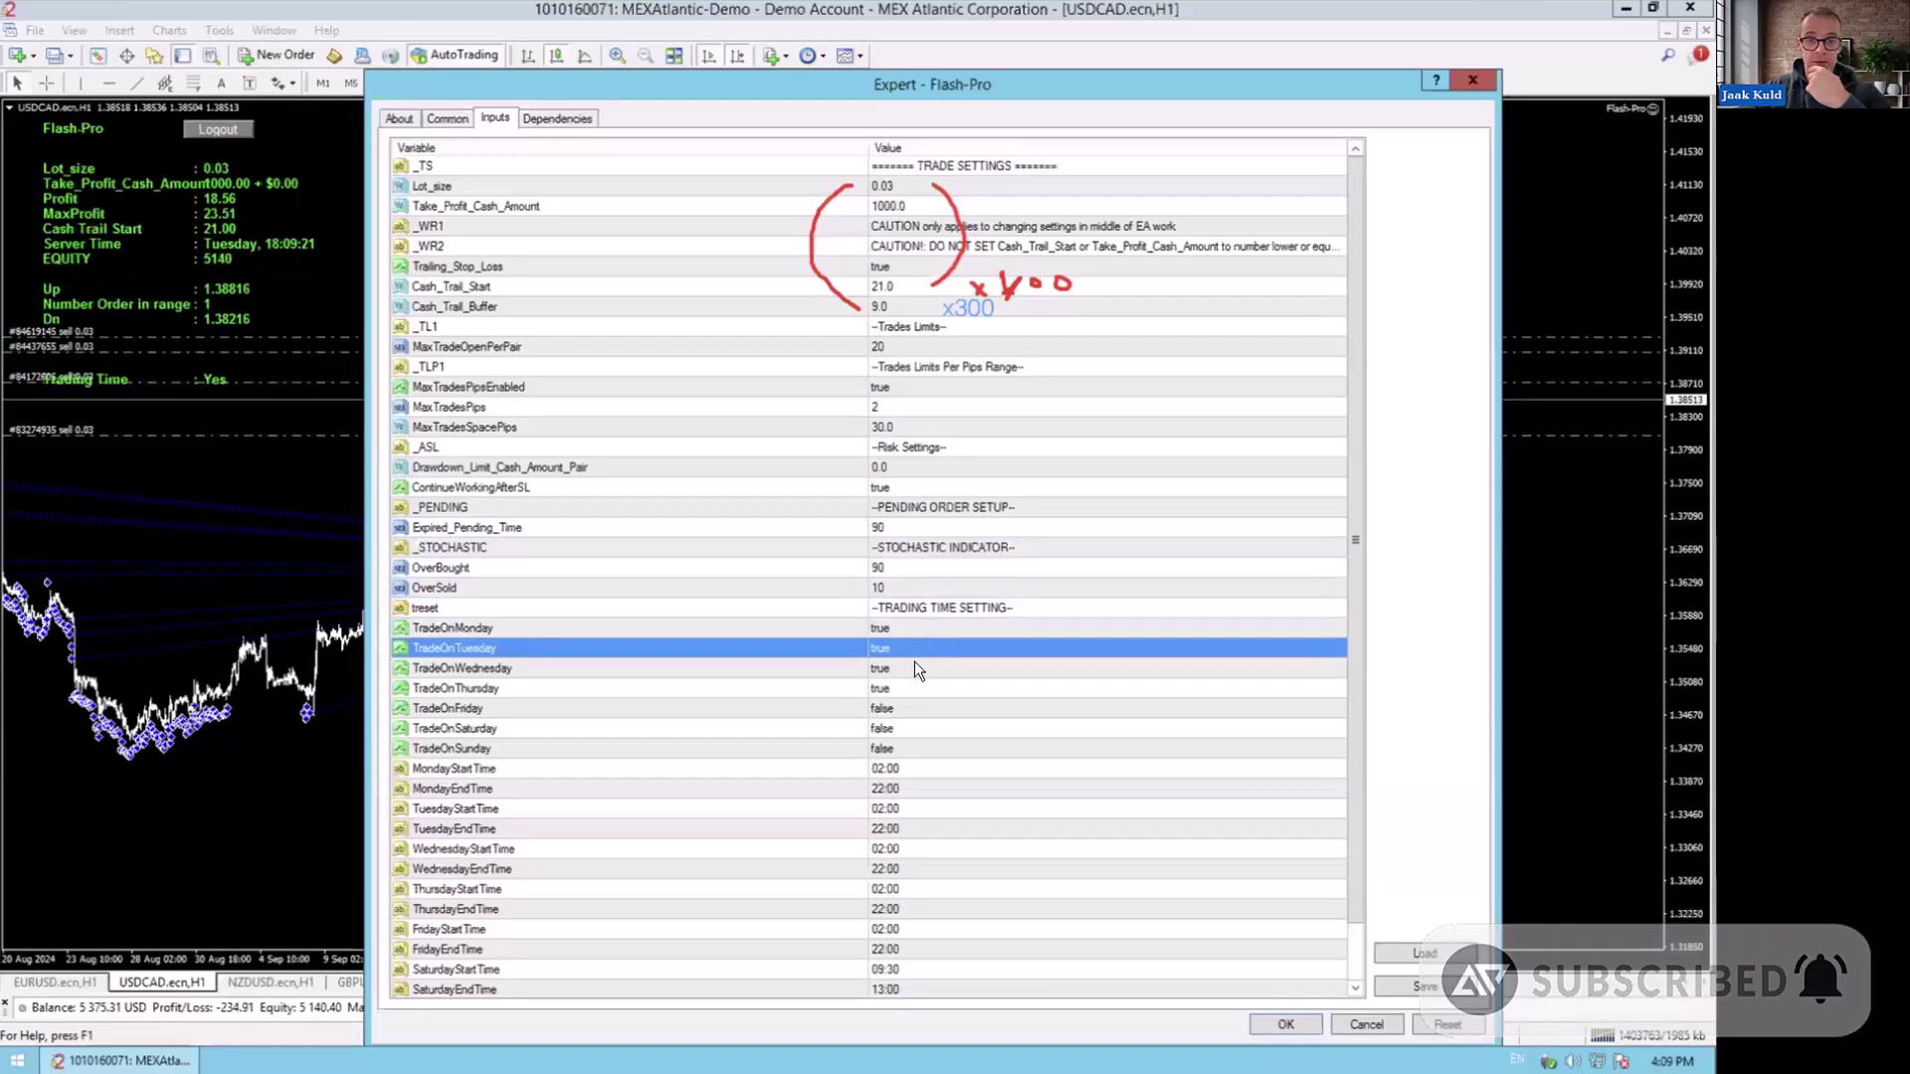
click(911, 665)
click(907, 687)
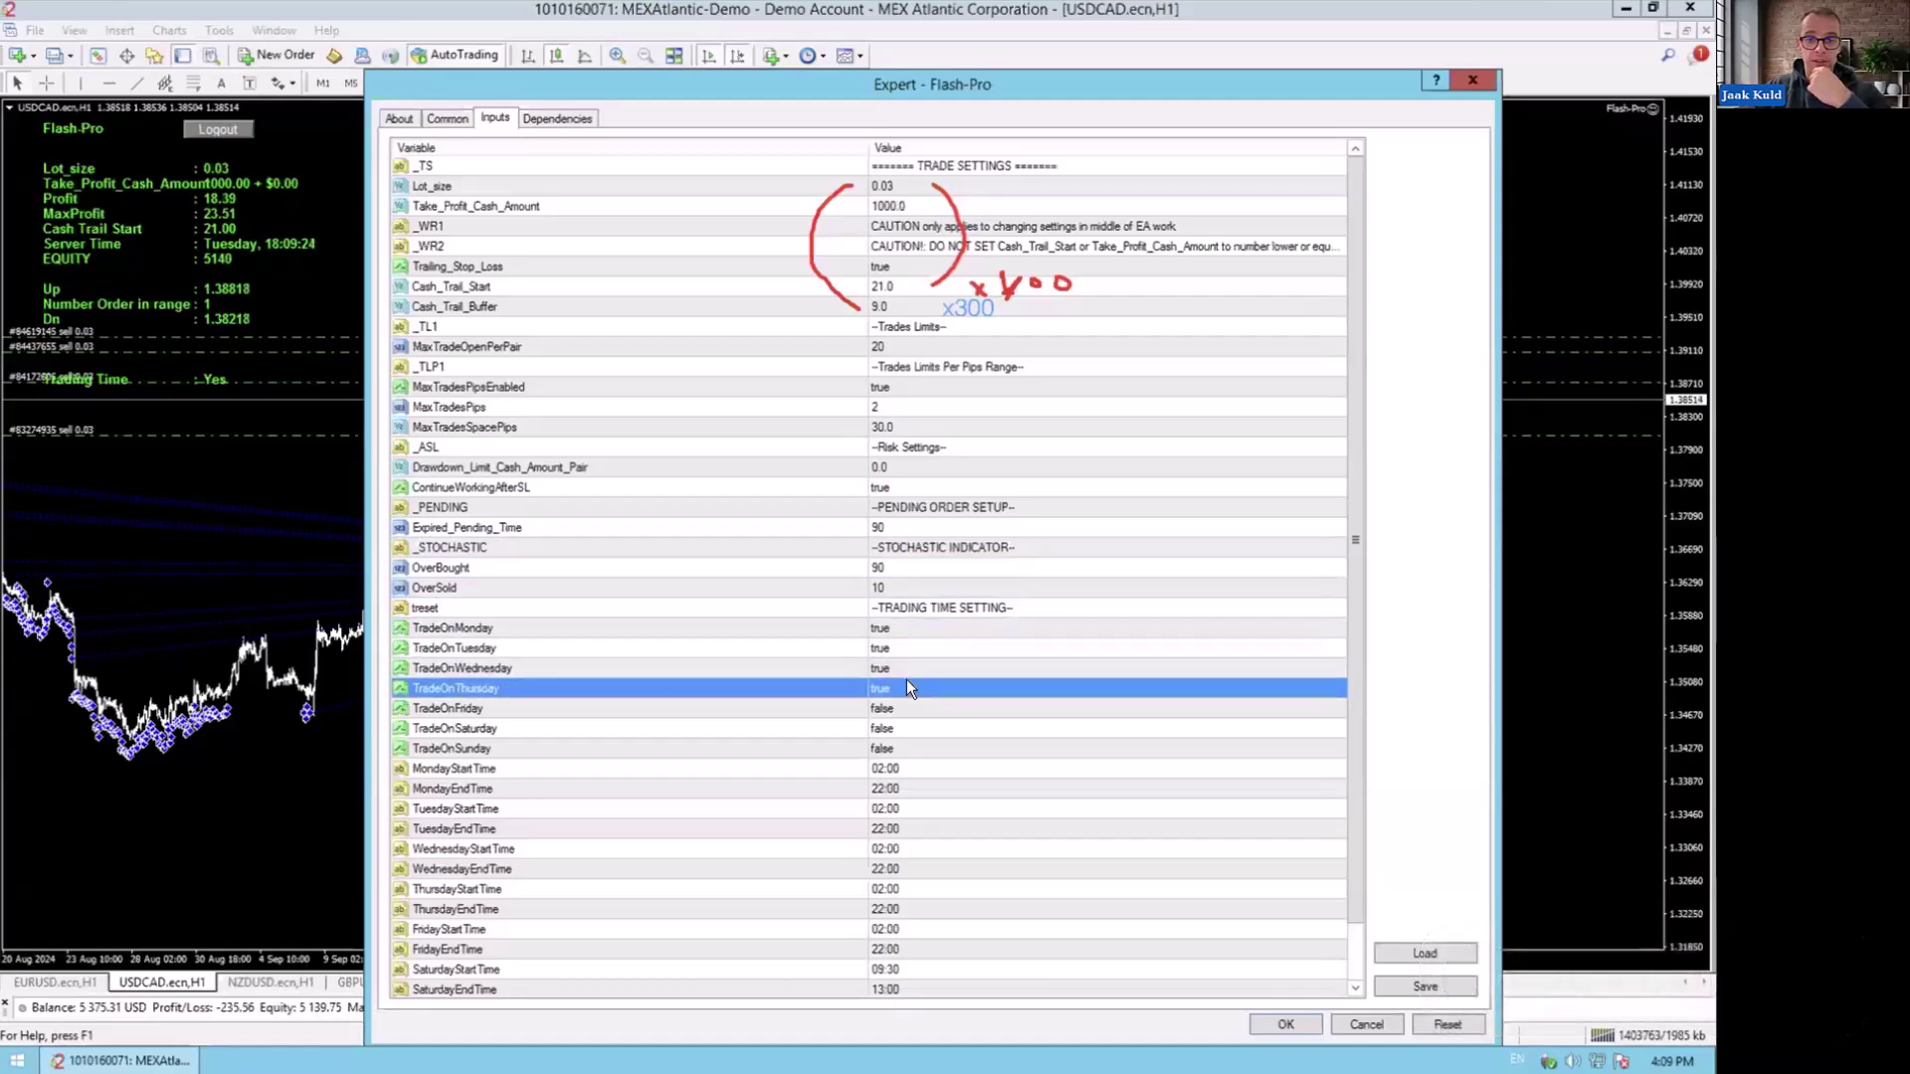
click(916, 707)
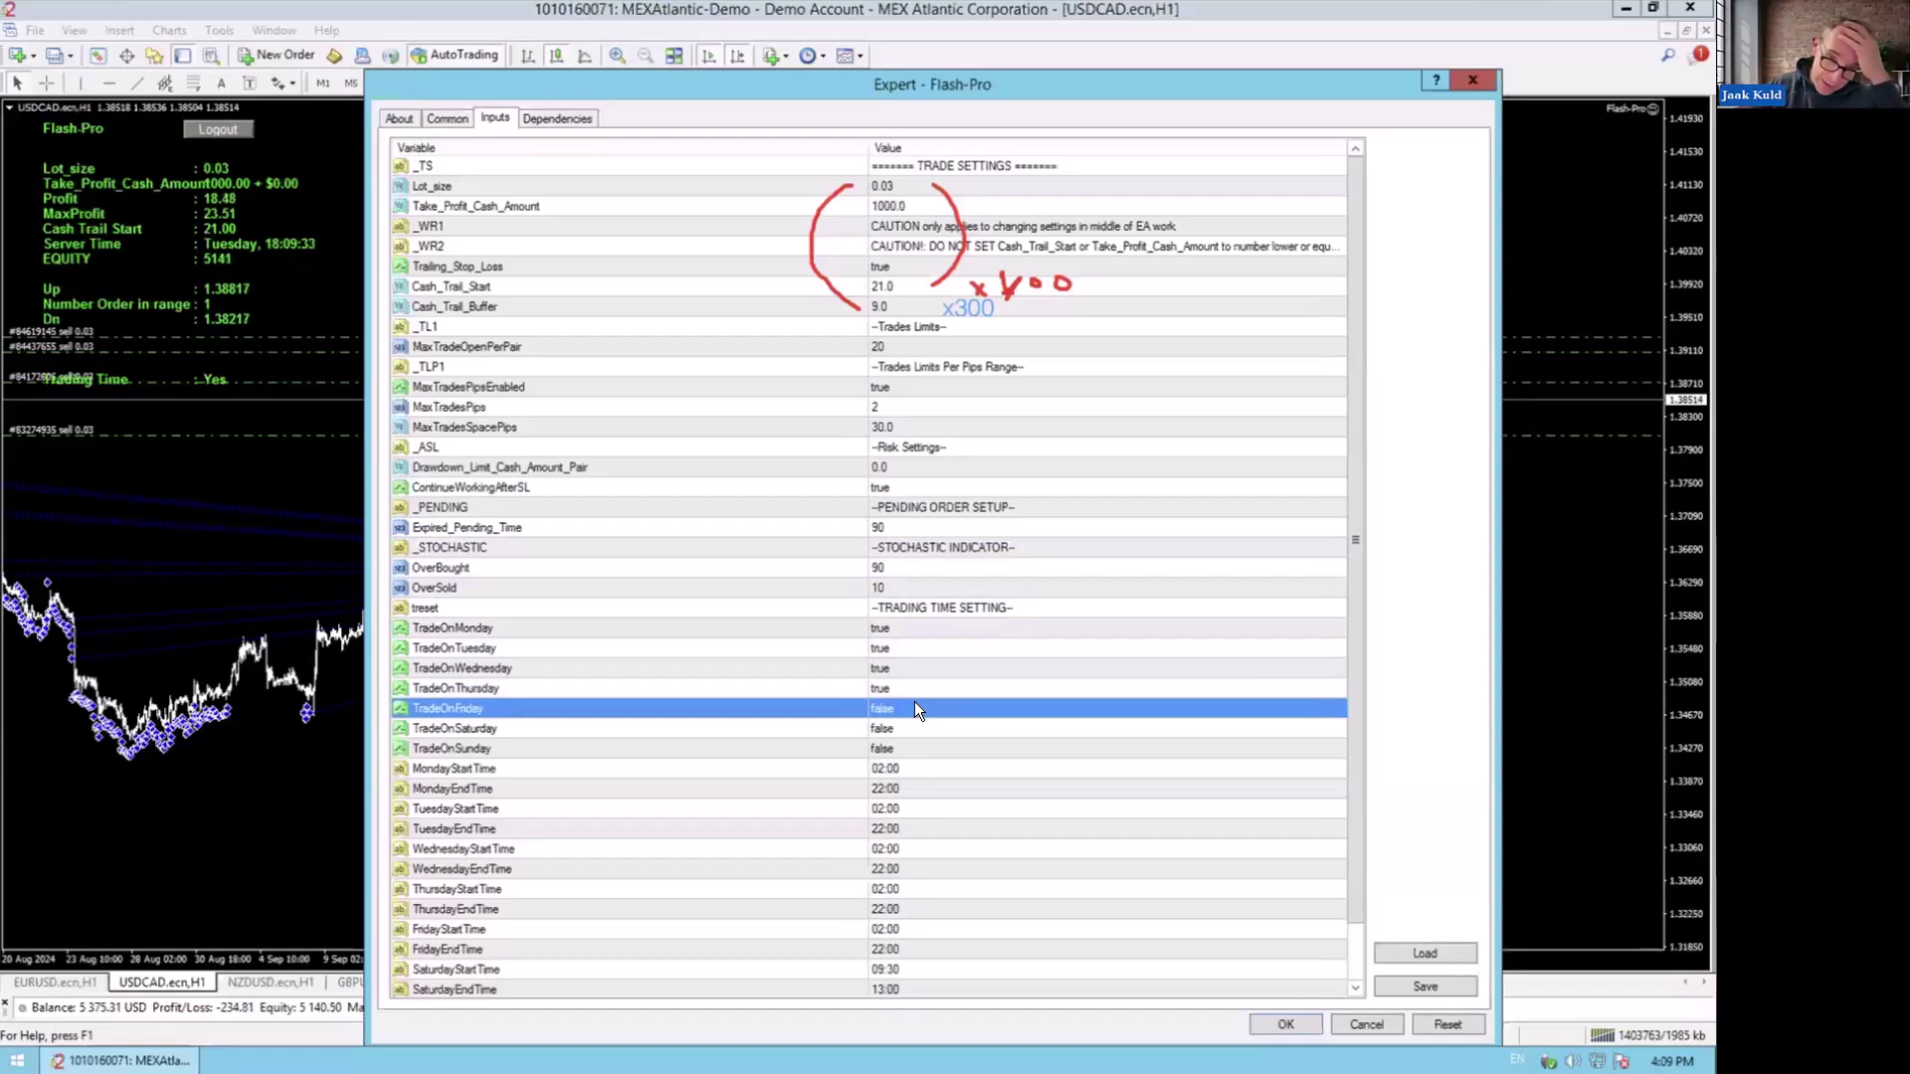
- Check the Monday and Tuesday start and end times, then accept the inputs with OK
click(899, 768)
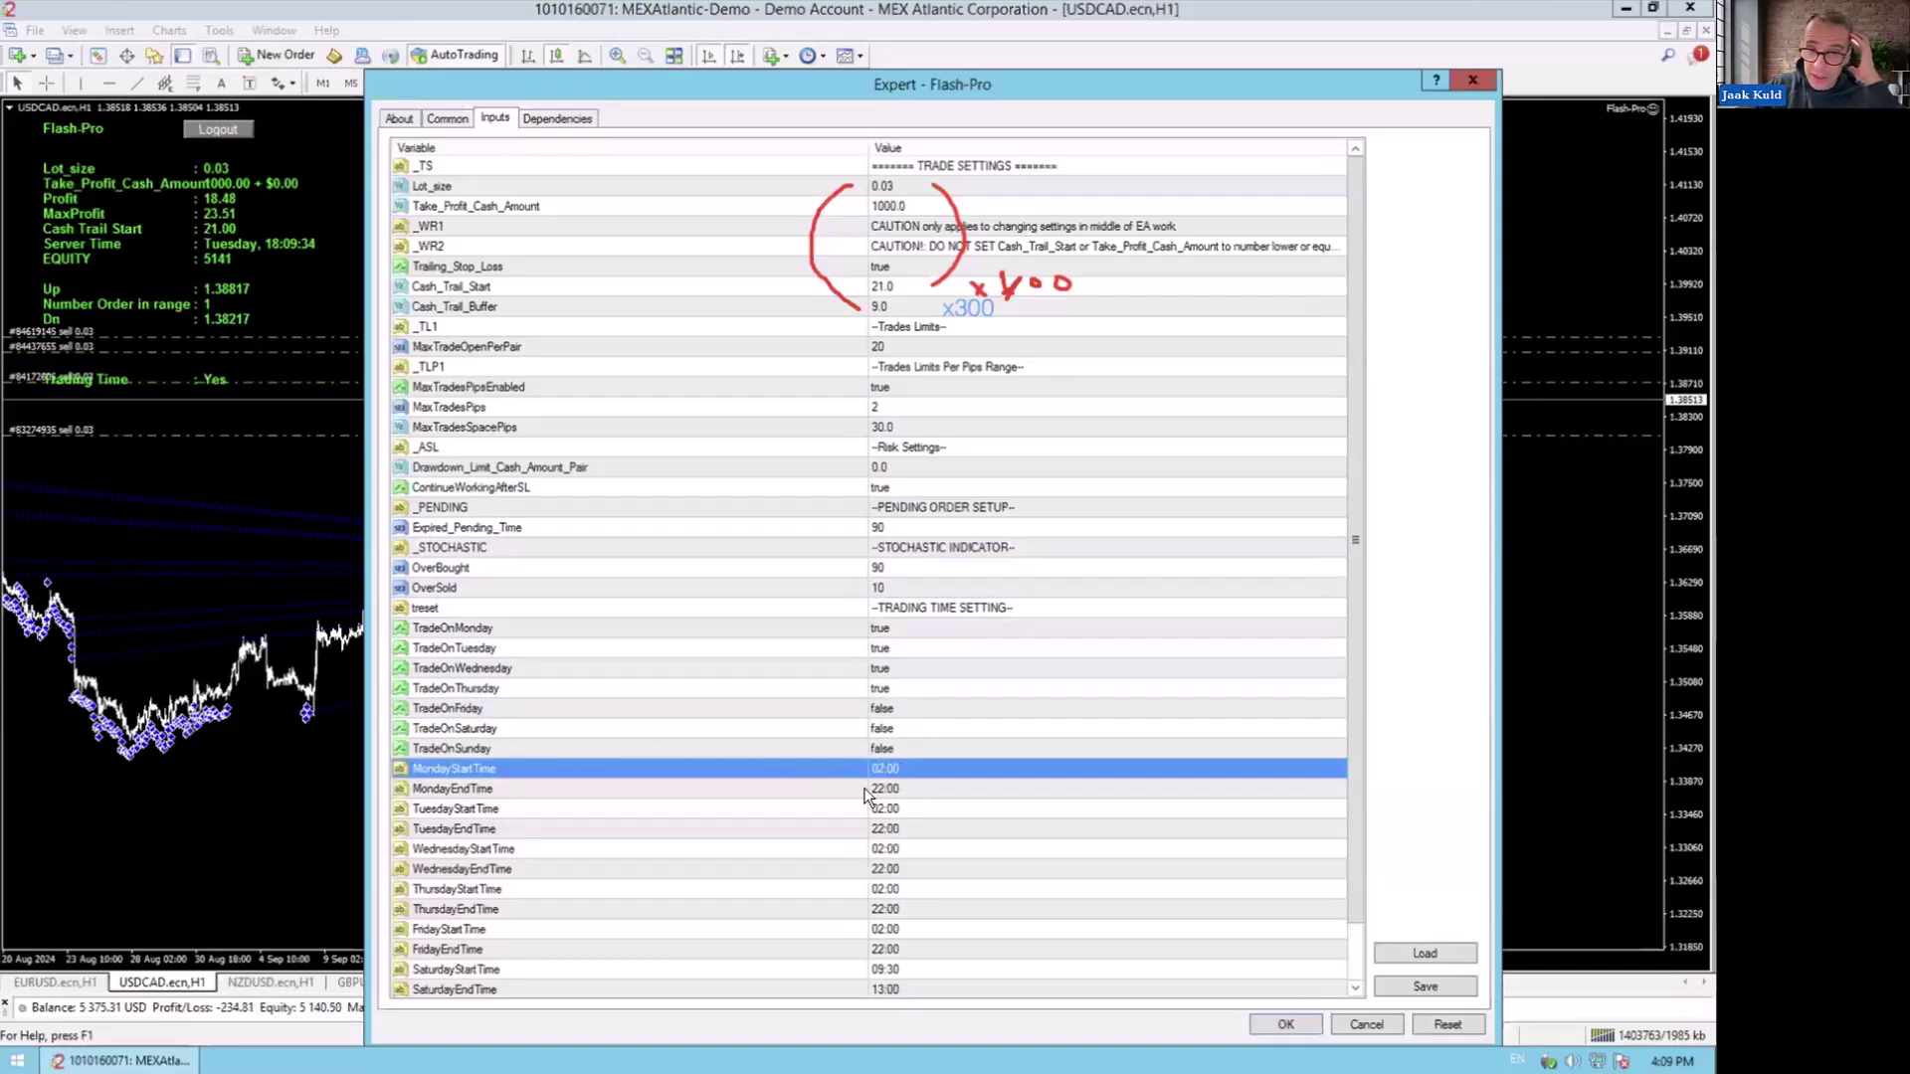
click(905, 788)
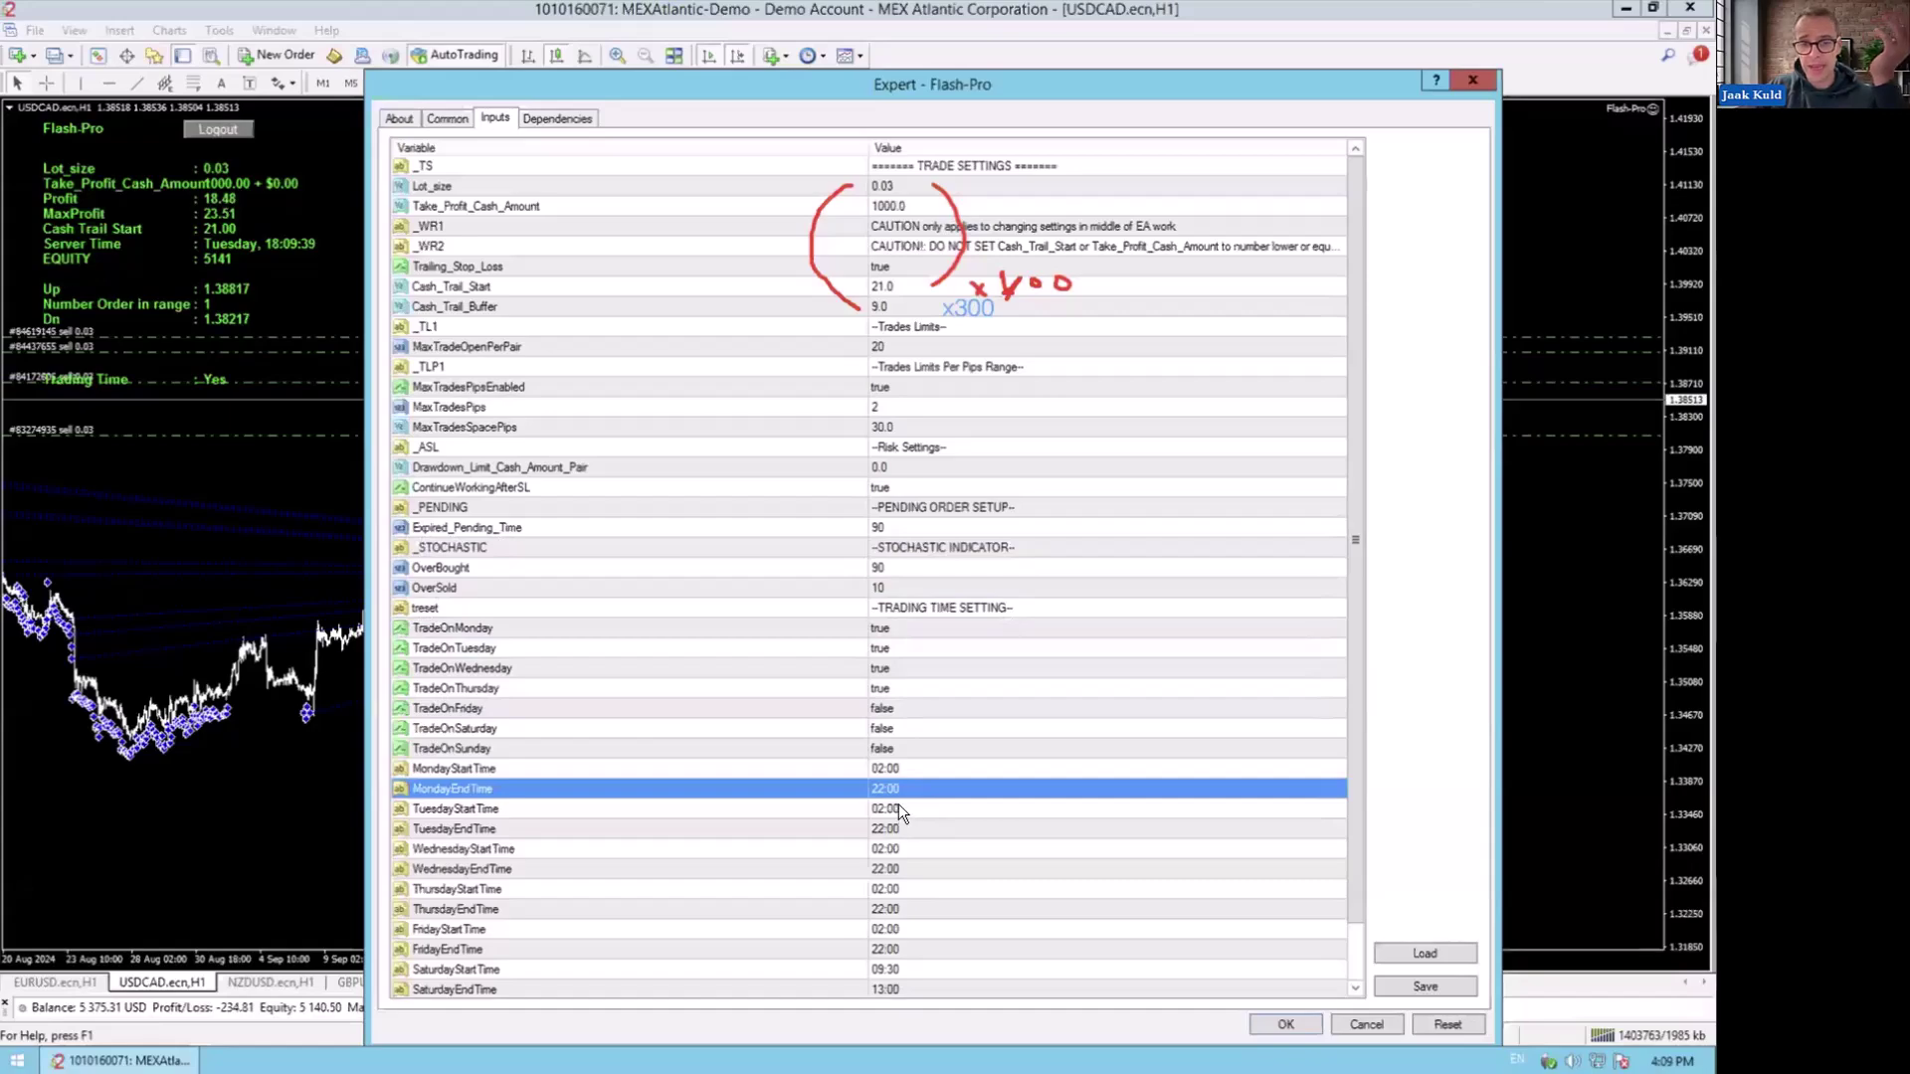
click(899, 806)
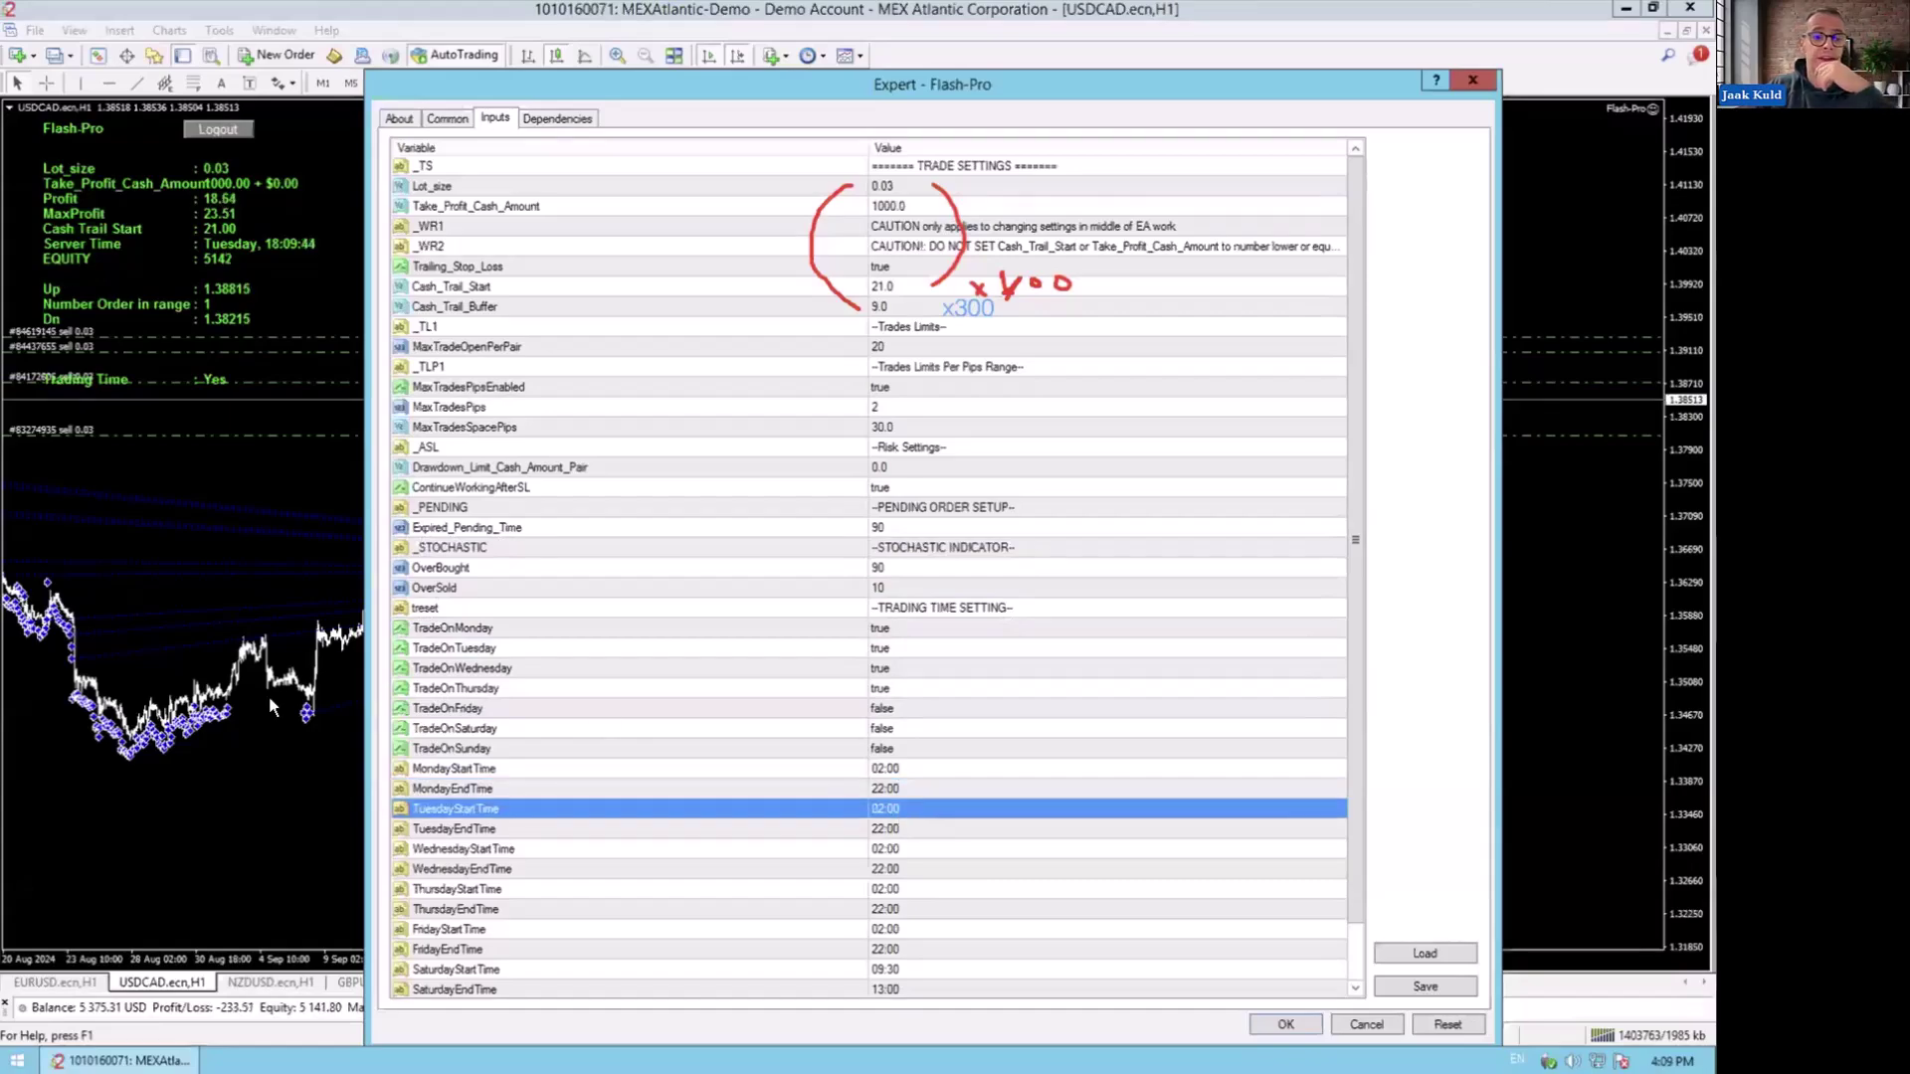
click(1285, 1023)
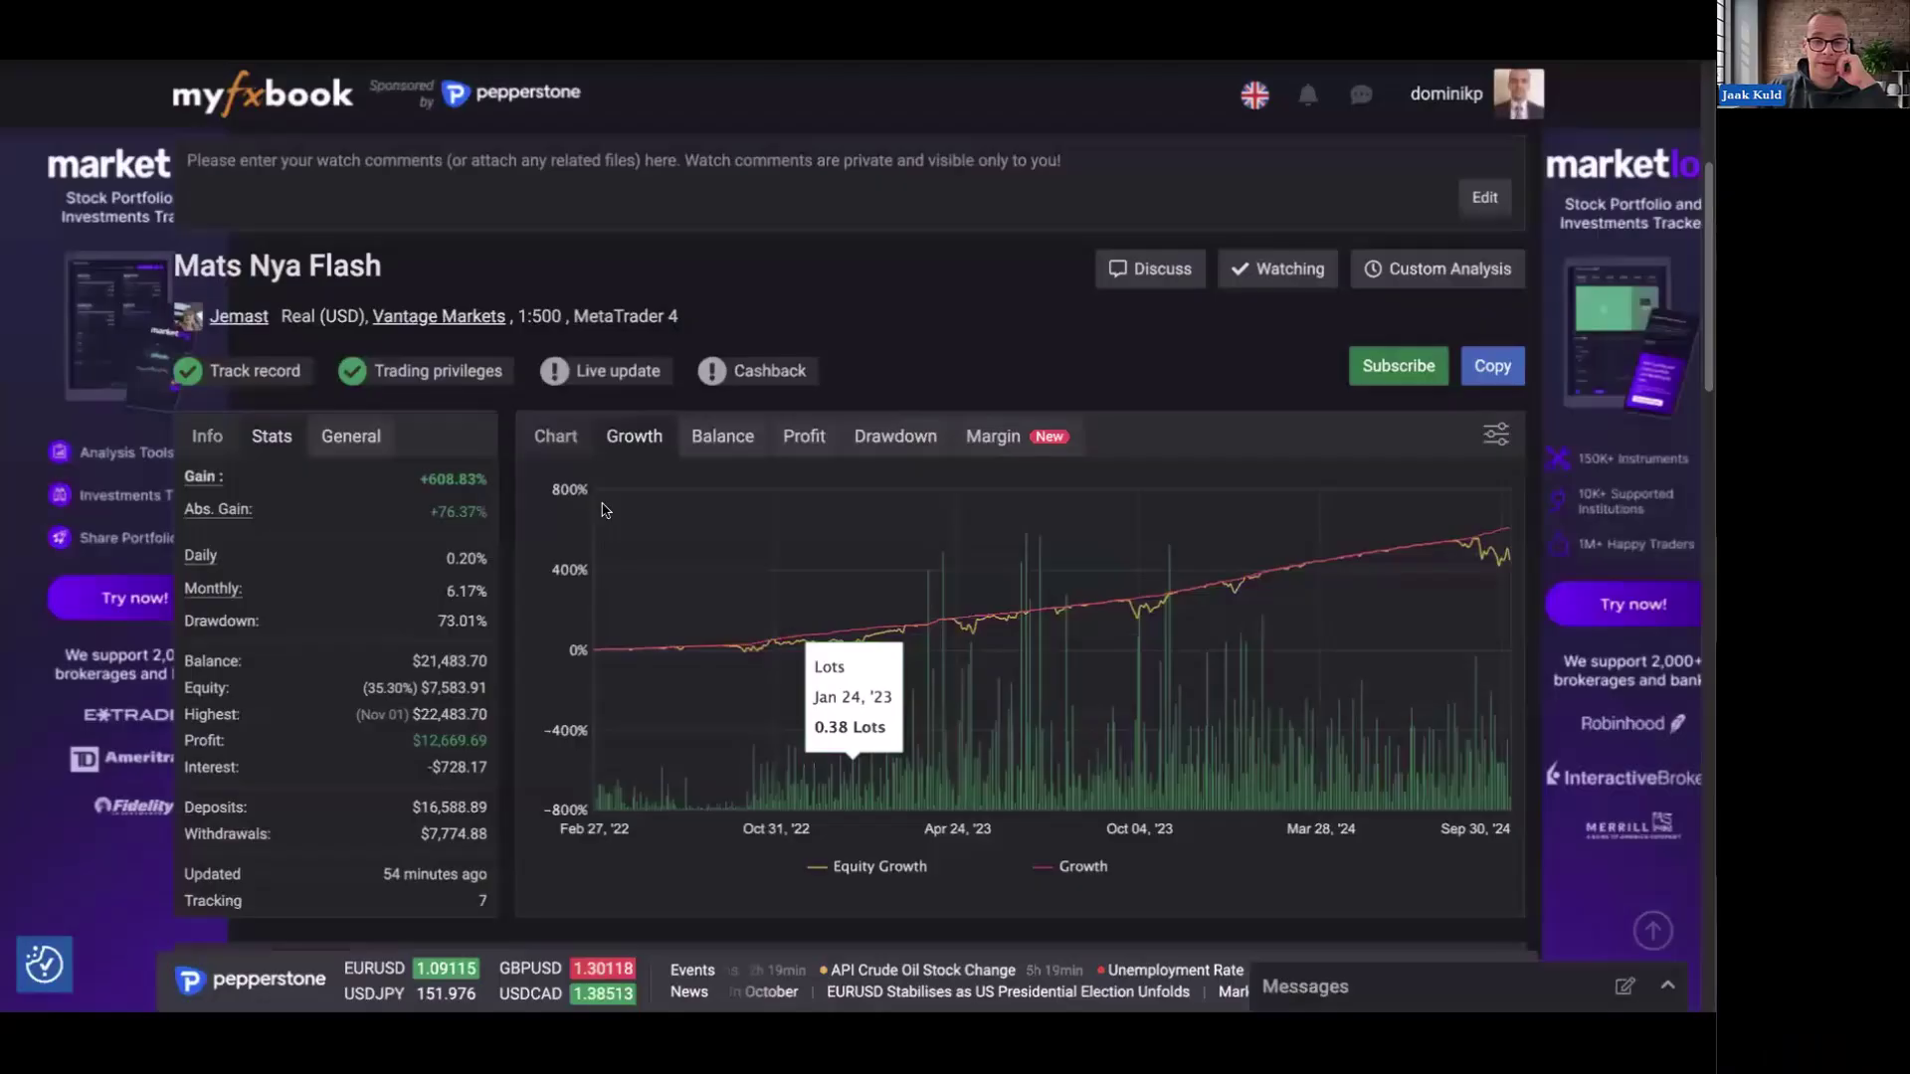
- Highlight the real Flash account's +608.83% total gain in the Stats tab
scroll(602, 510, down, 3)
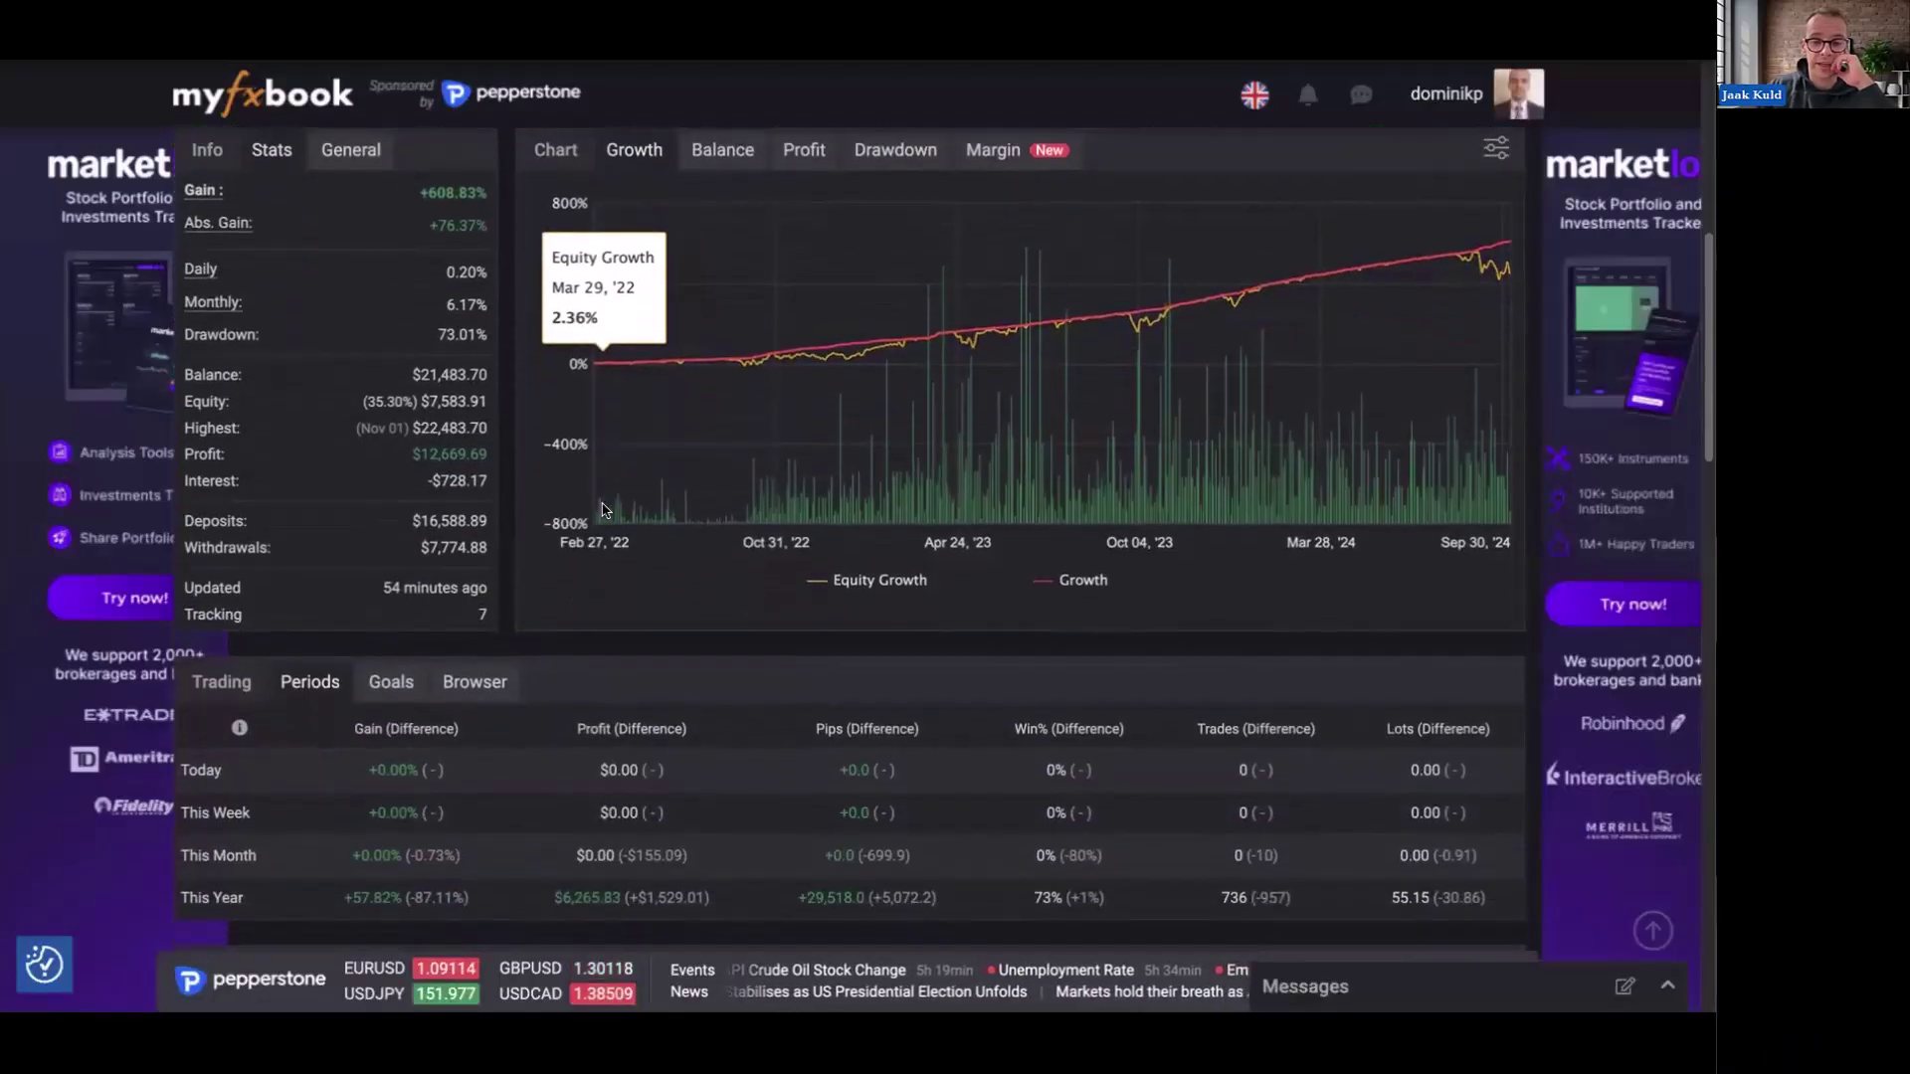
scroll(601, 510, up, 1)
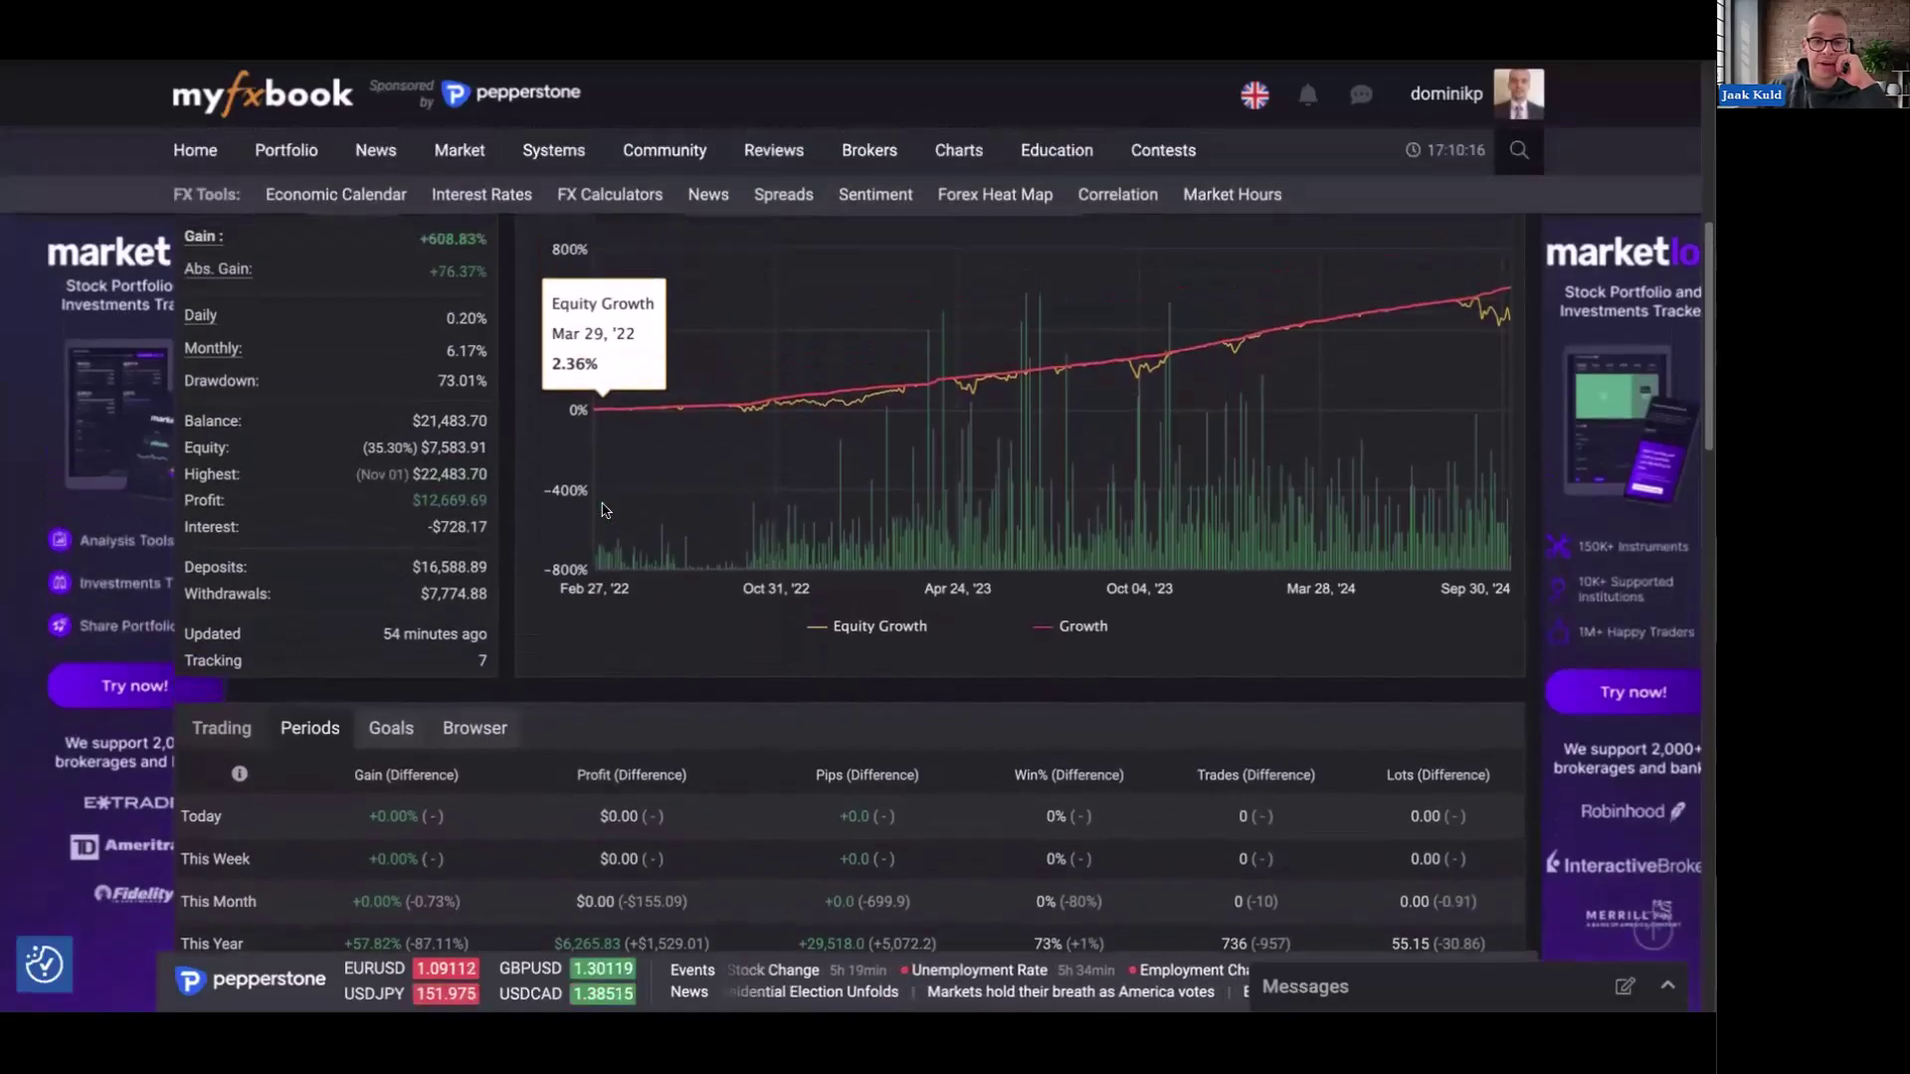
scroll(602, 510, up, 1)
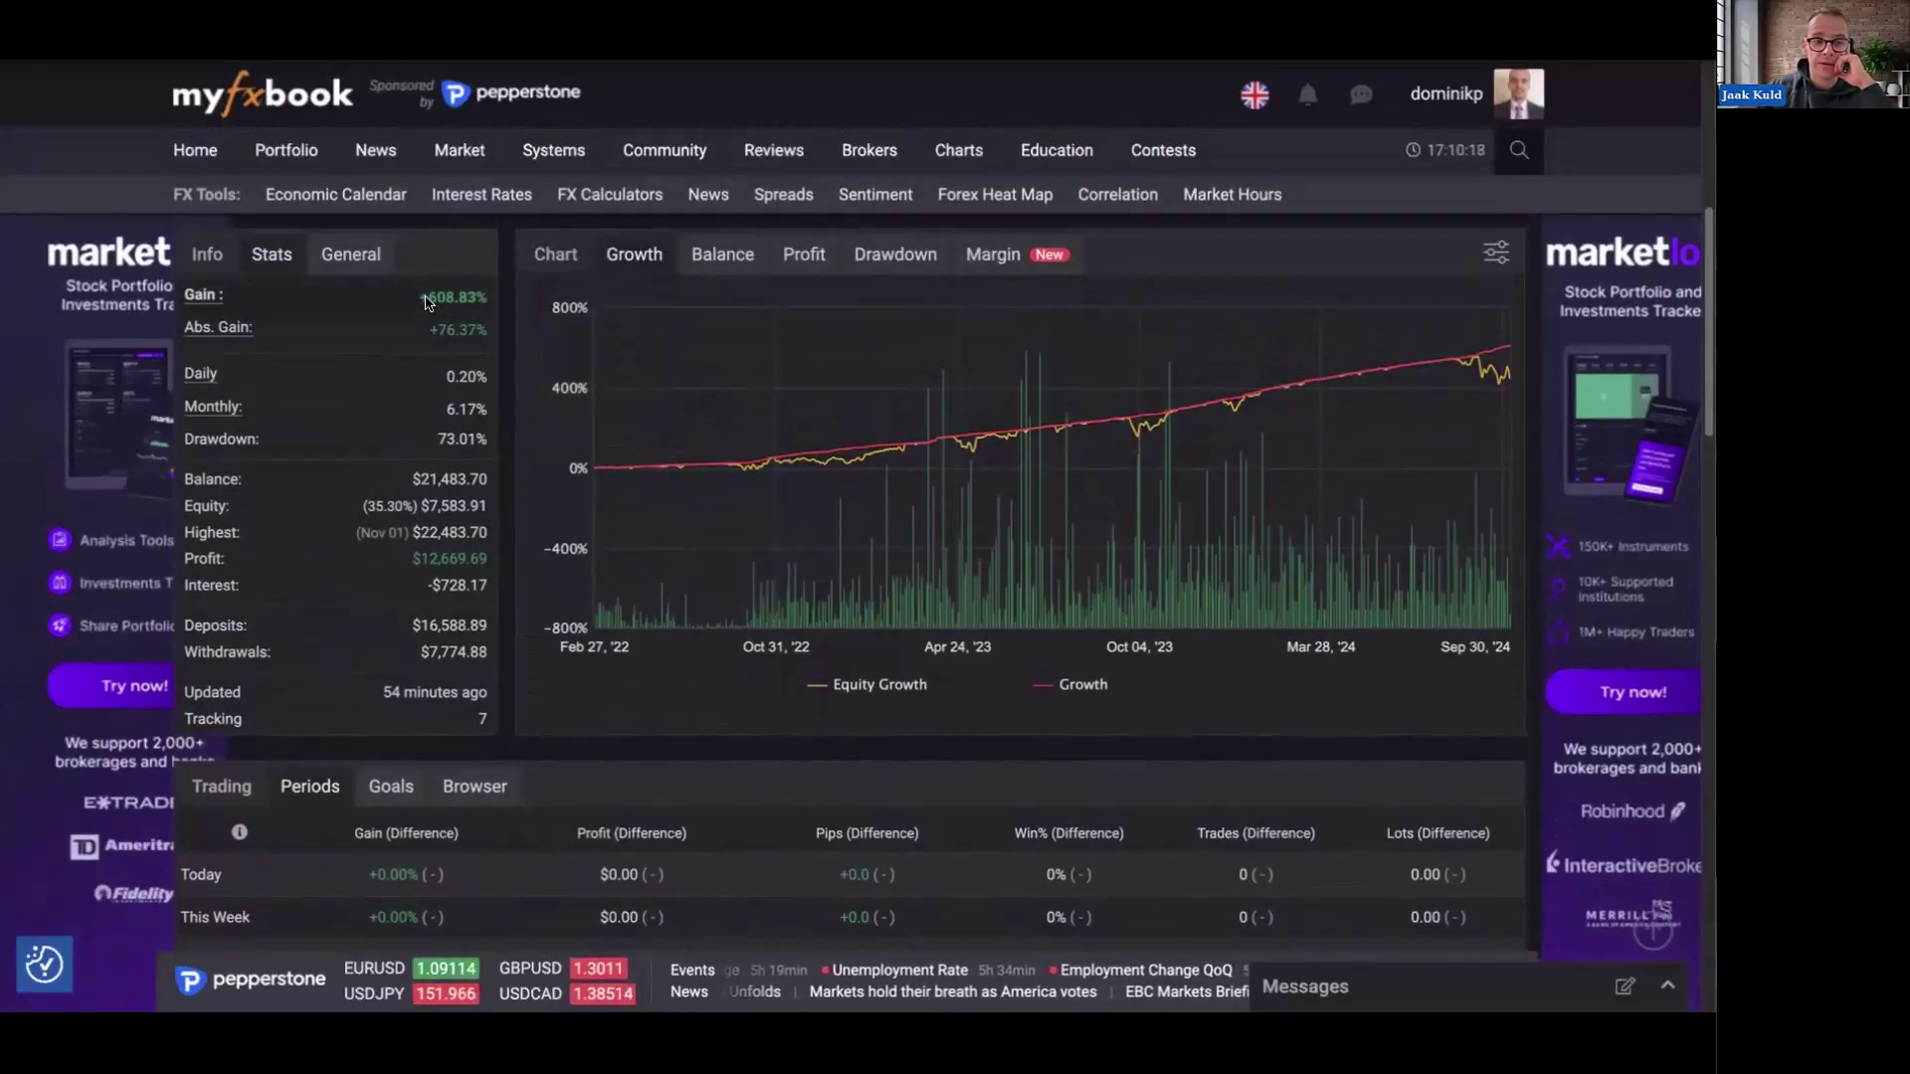
drag(427, 302, 478, 306)
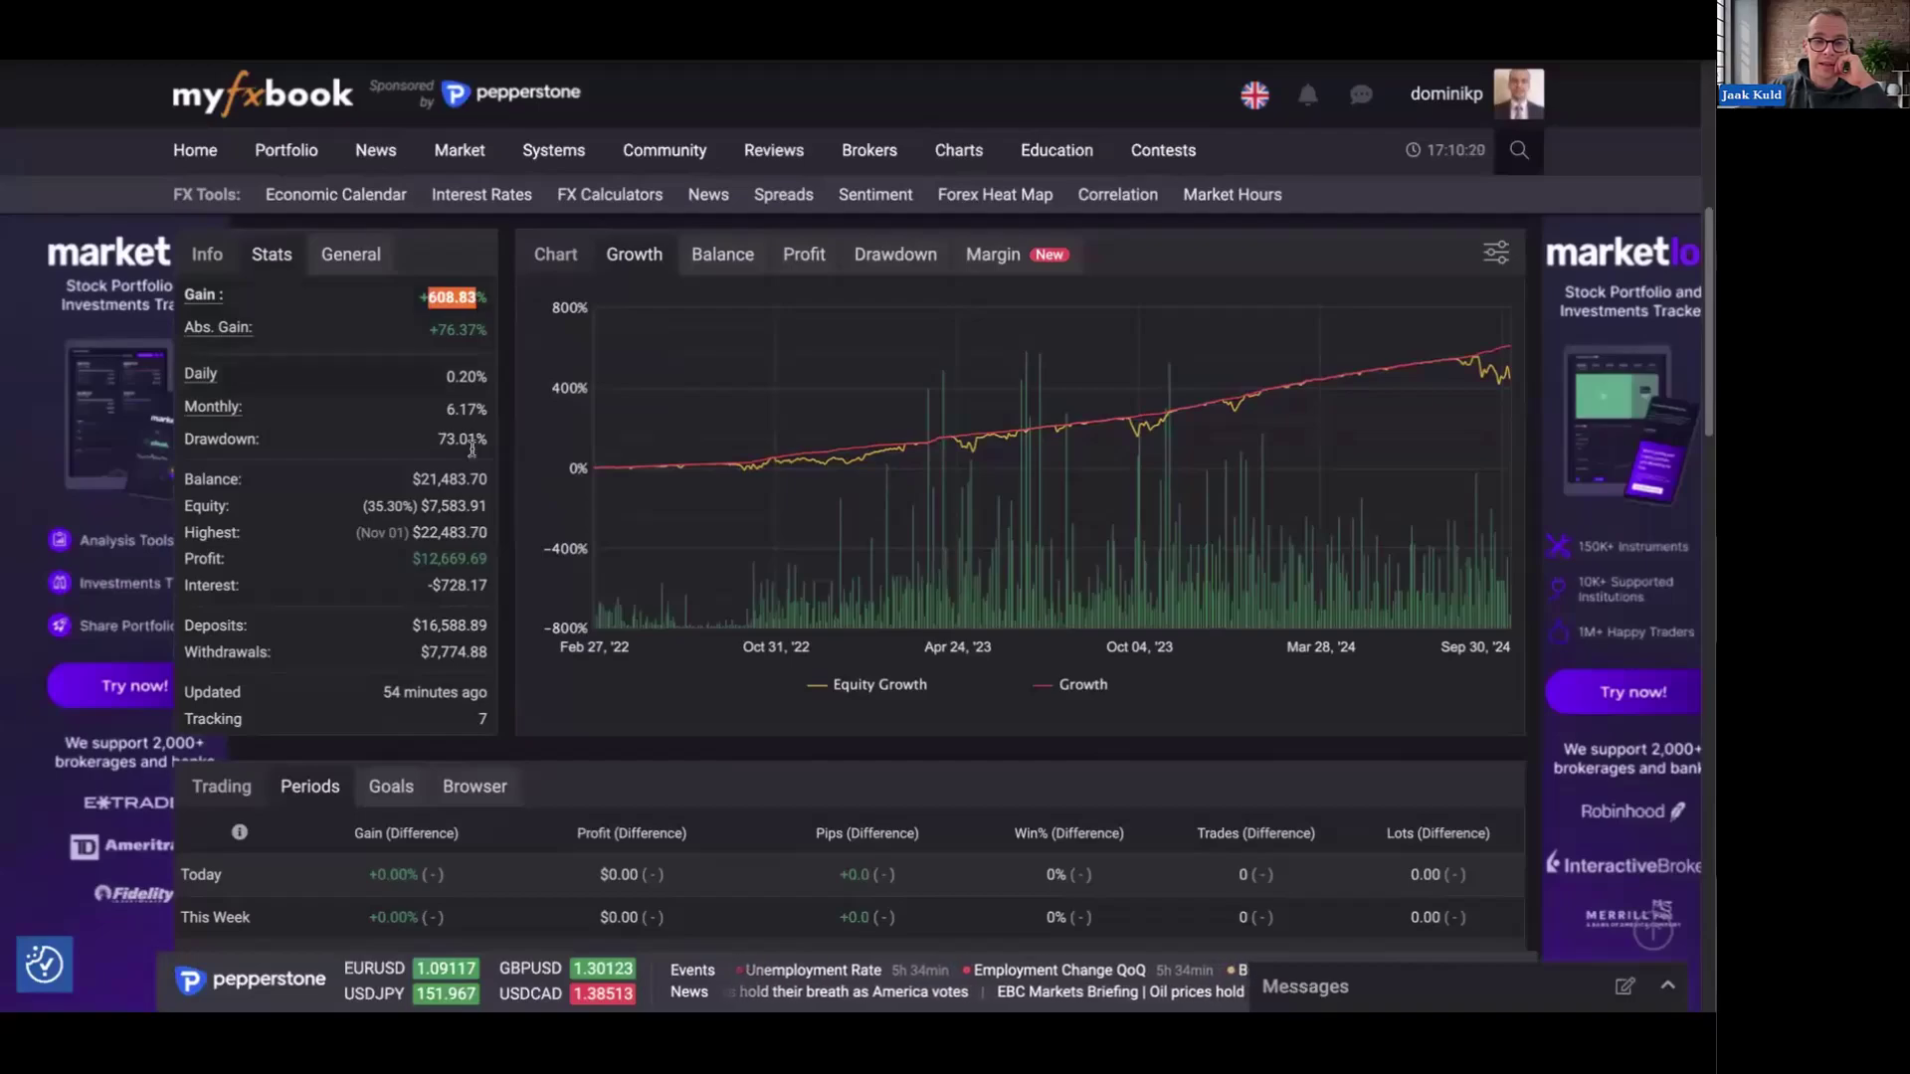
scroll(471, 448, down, 1)
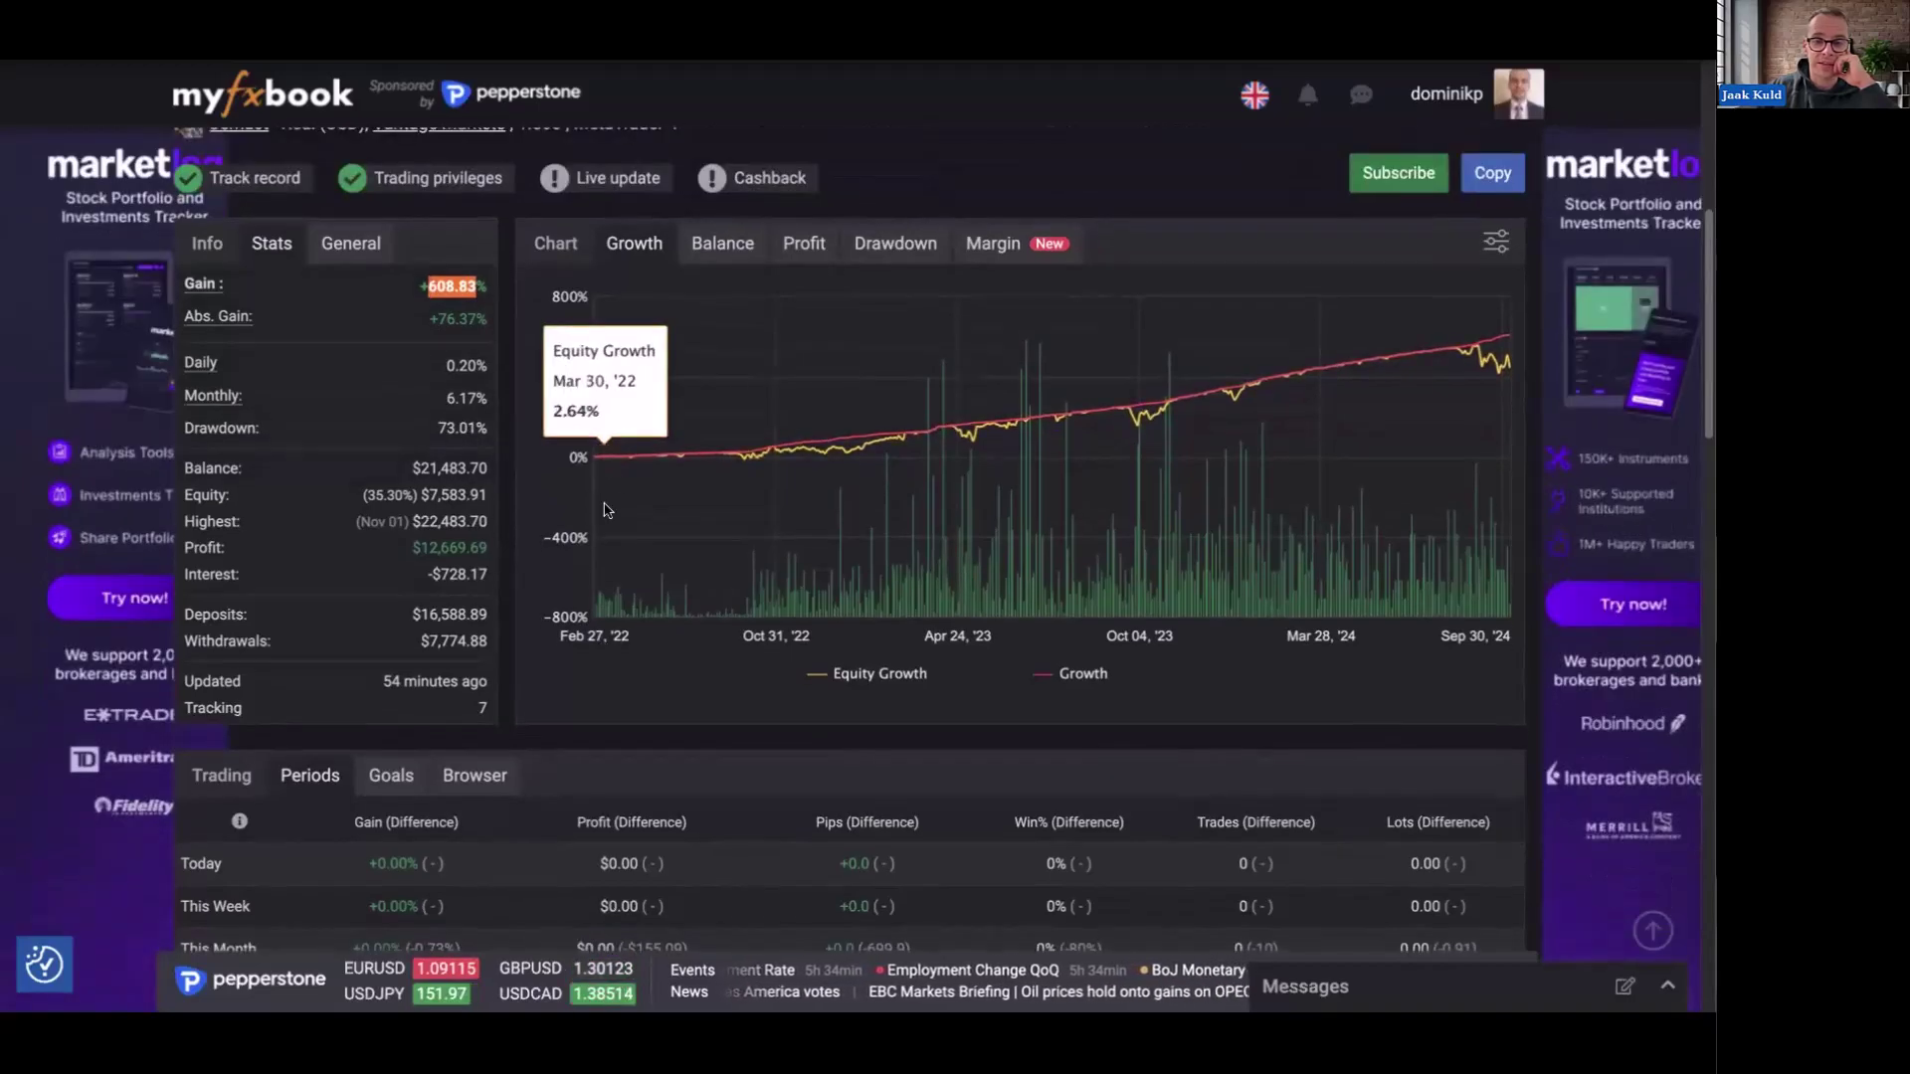
mouse_move(593, 466)
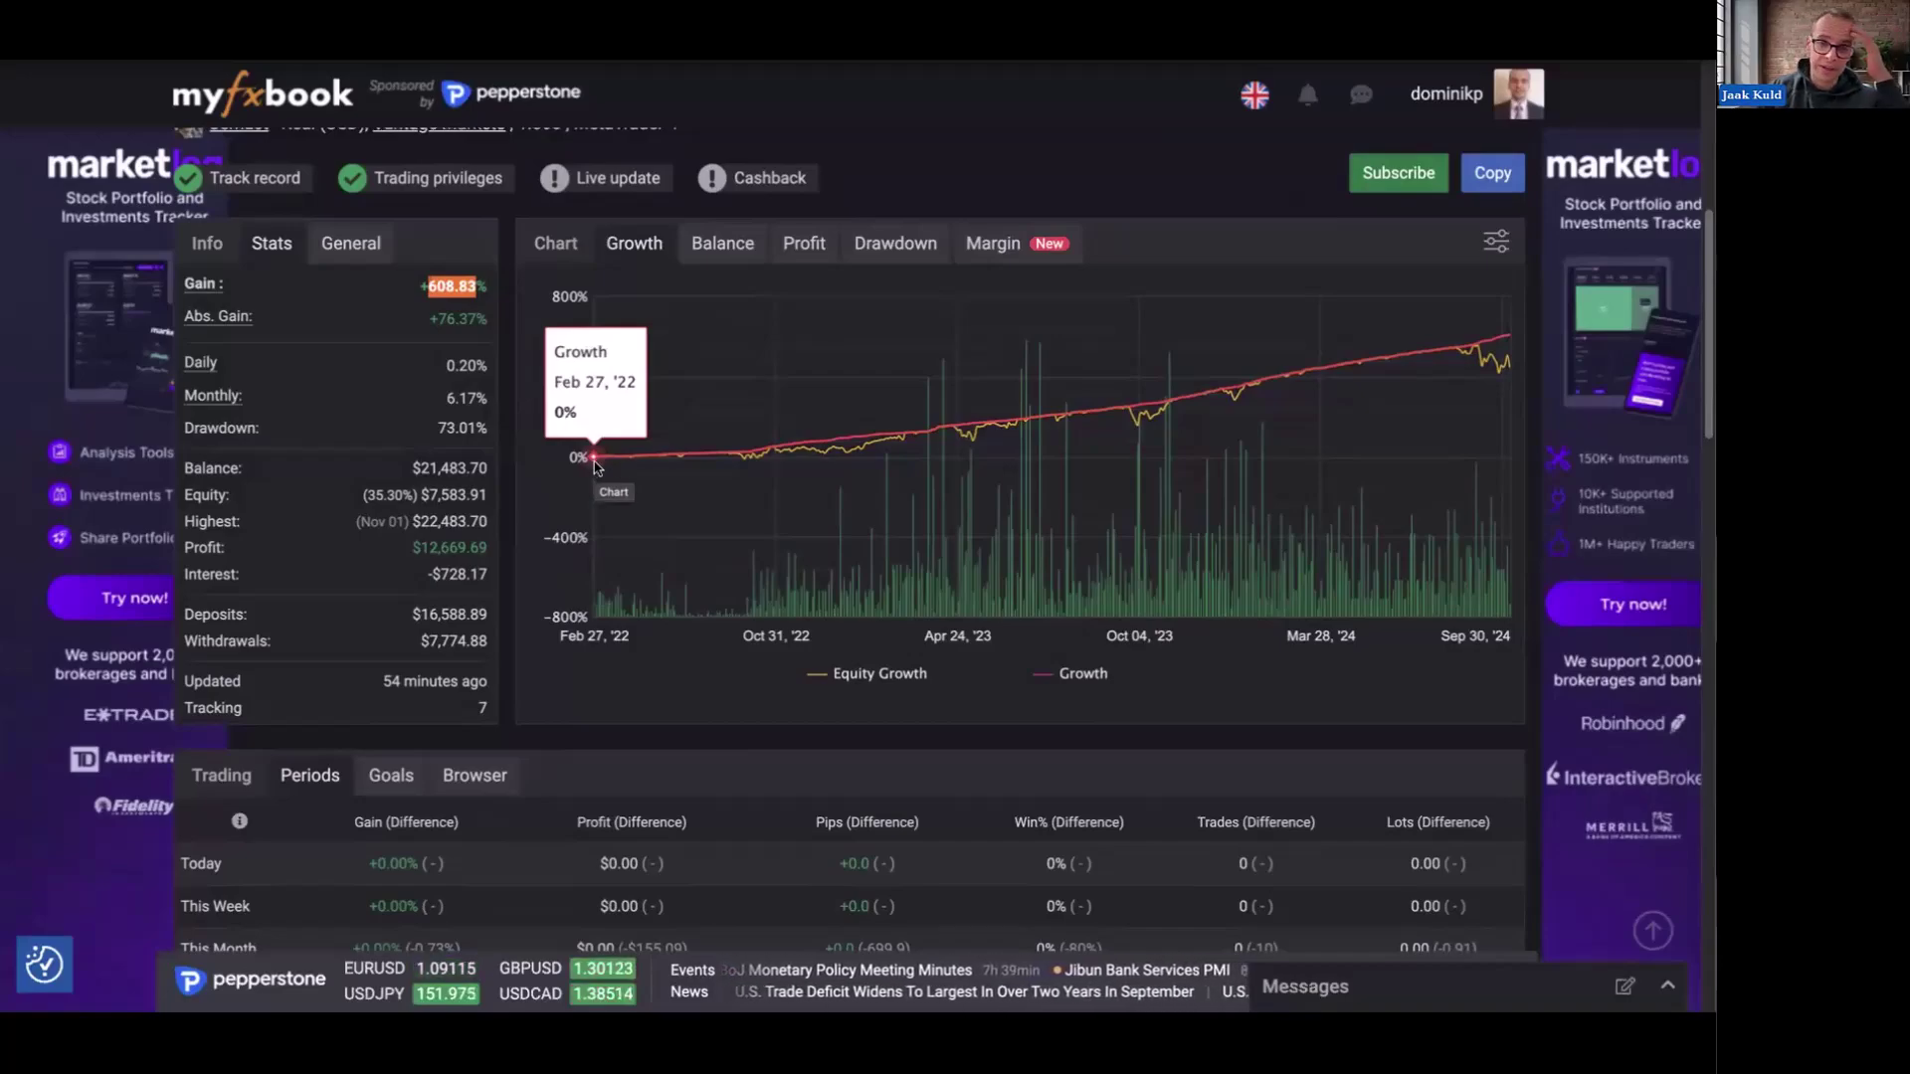
- Step through the 2022, 2023 and 2024 monthly gain charts in Monthly Analytics
scroll(712, 471, down, 3)
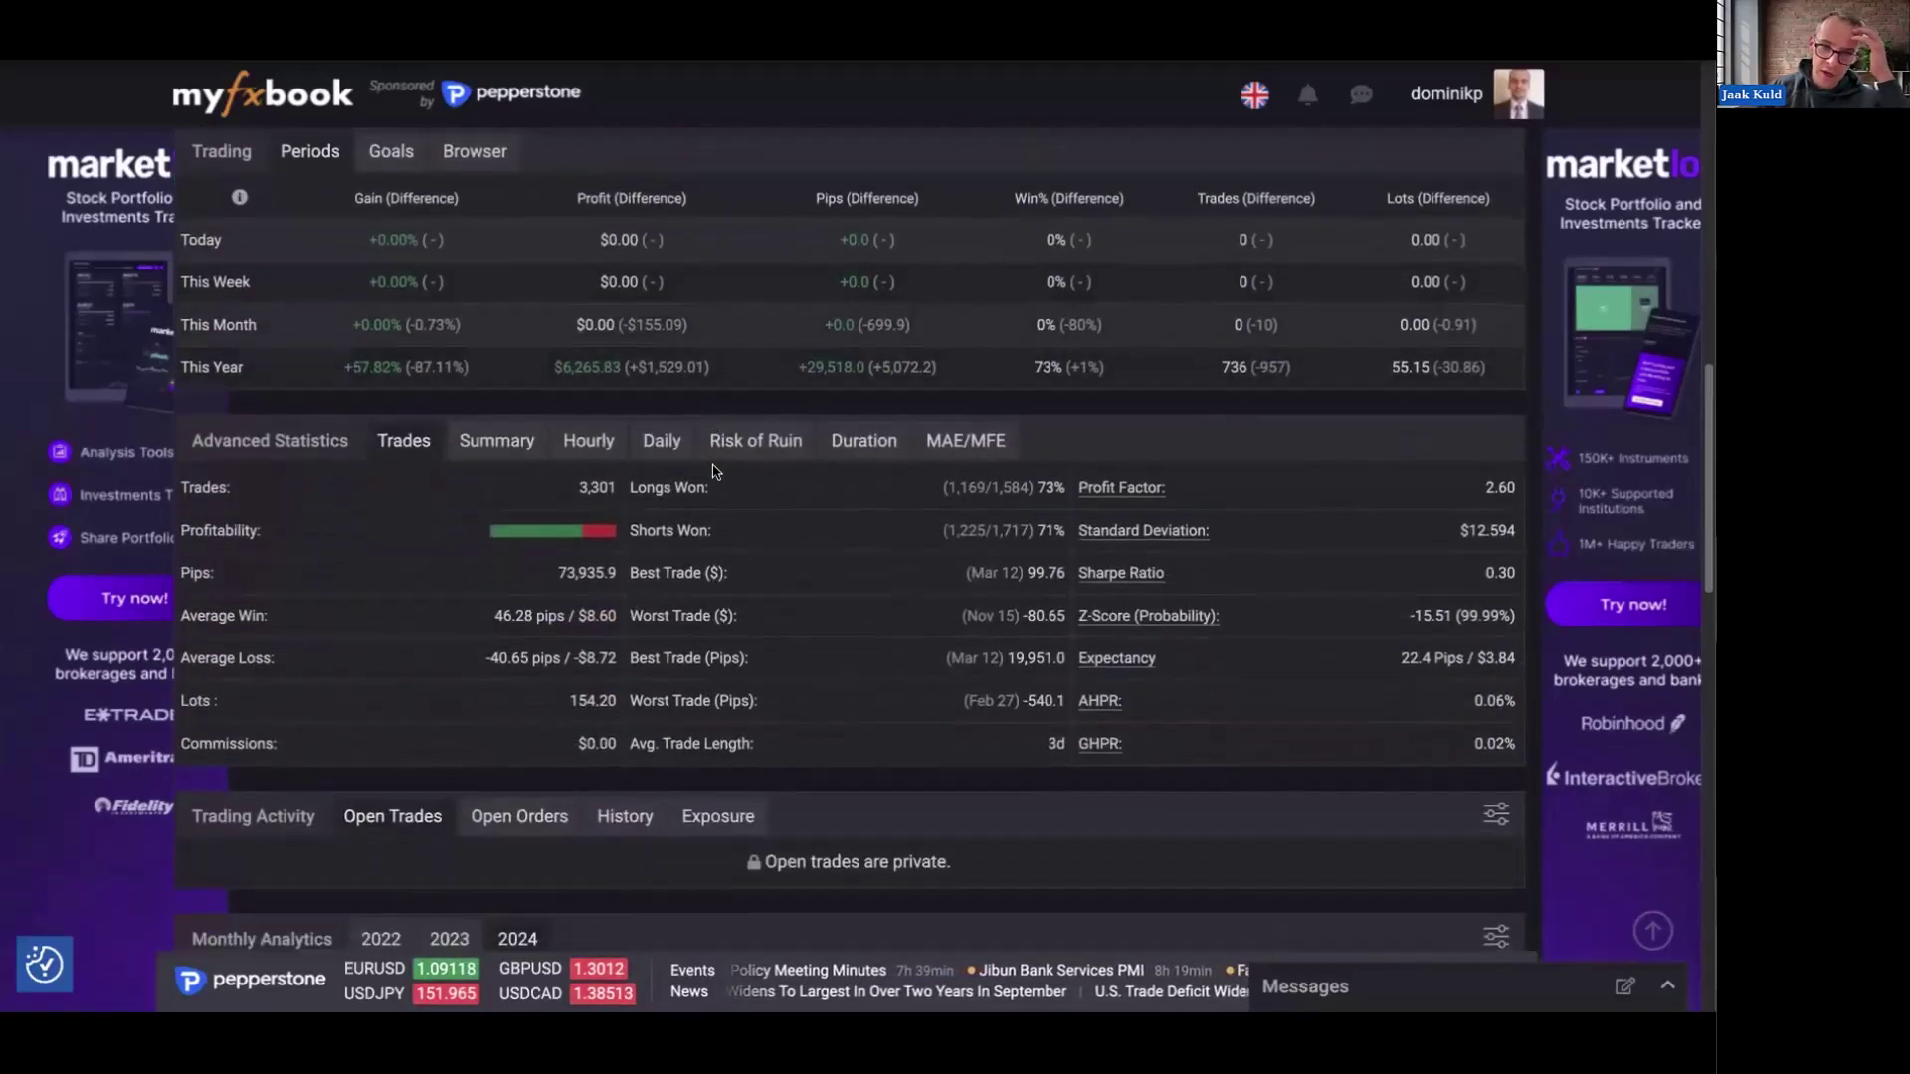
scroll(712, 471, down, 5)
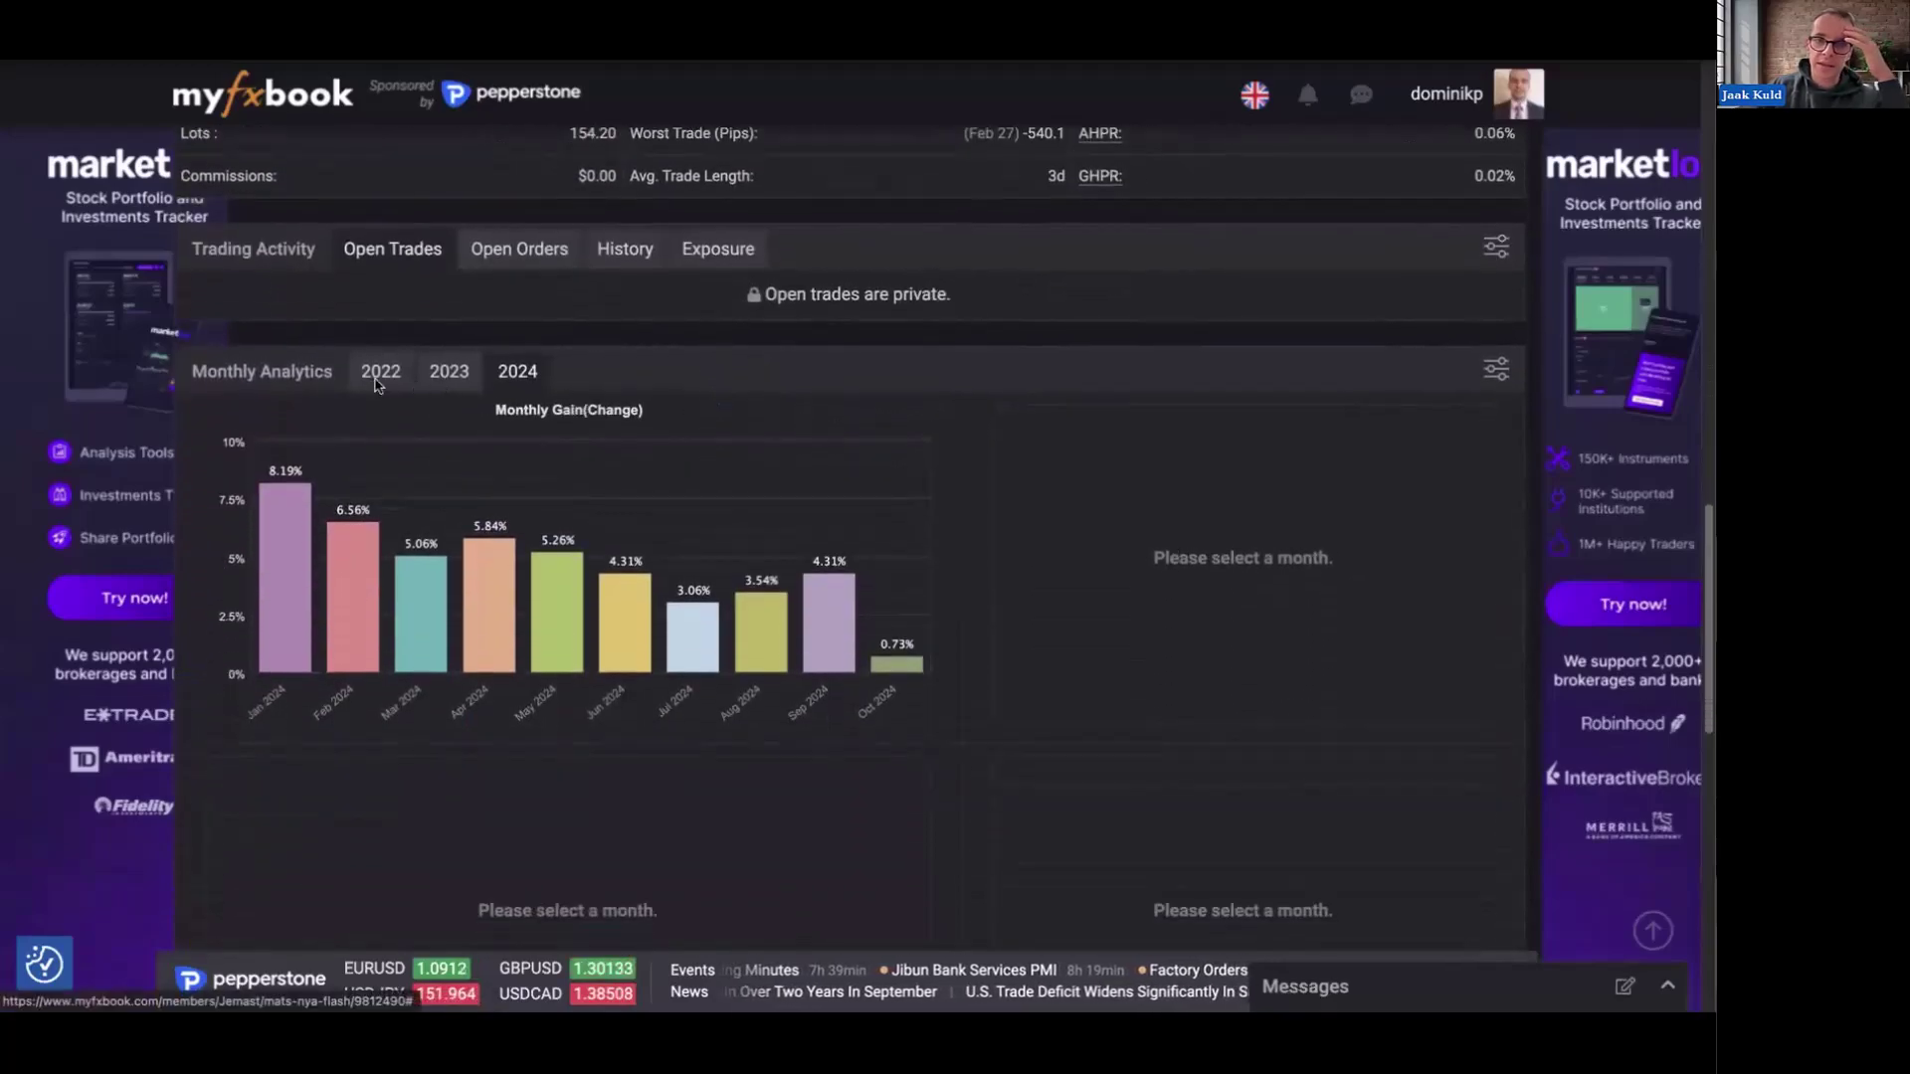
click(379, 383)
click(445, 383)
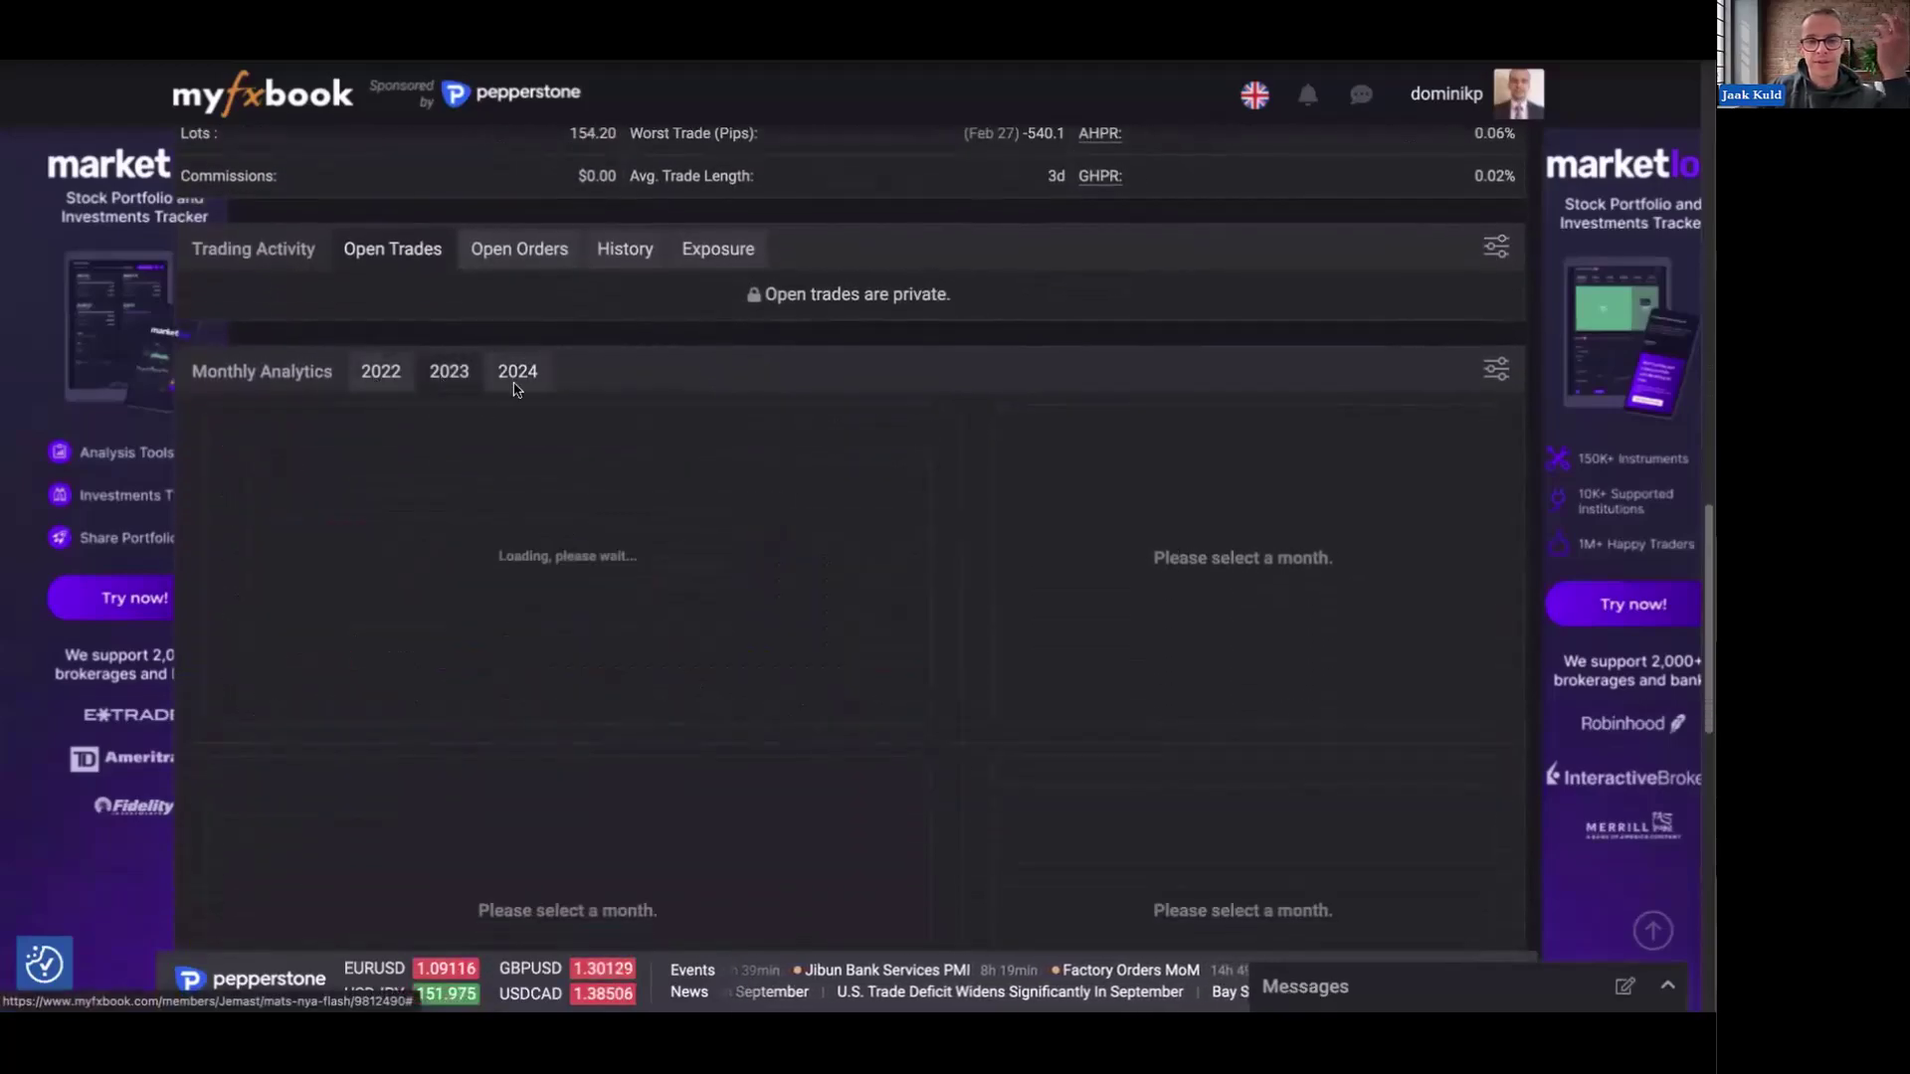
click(515, 386)
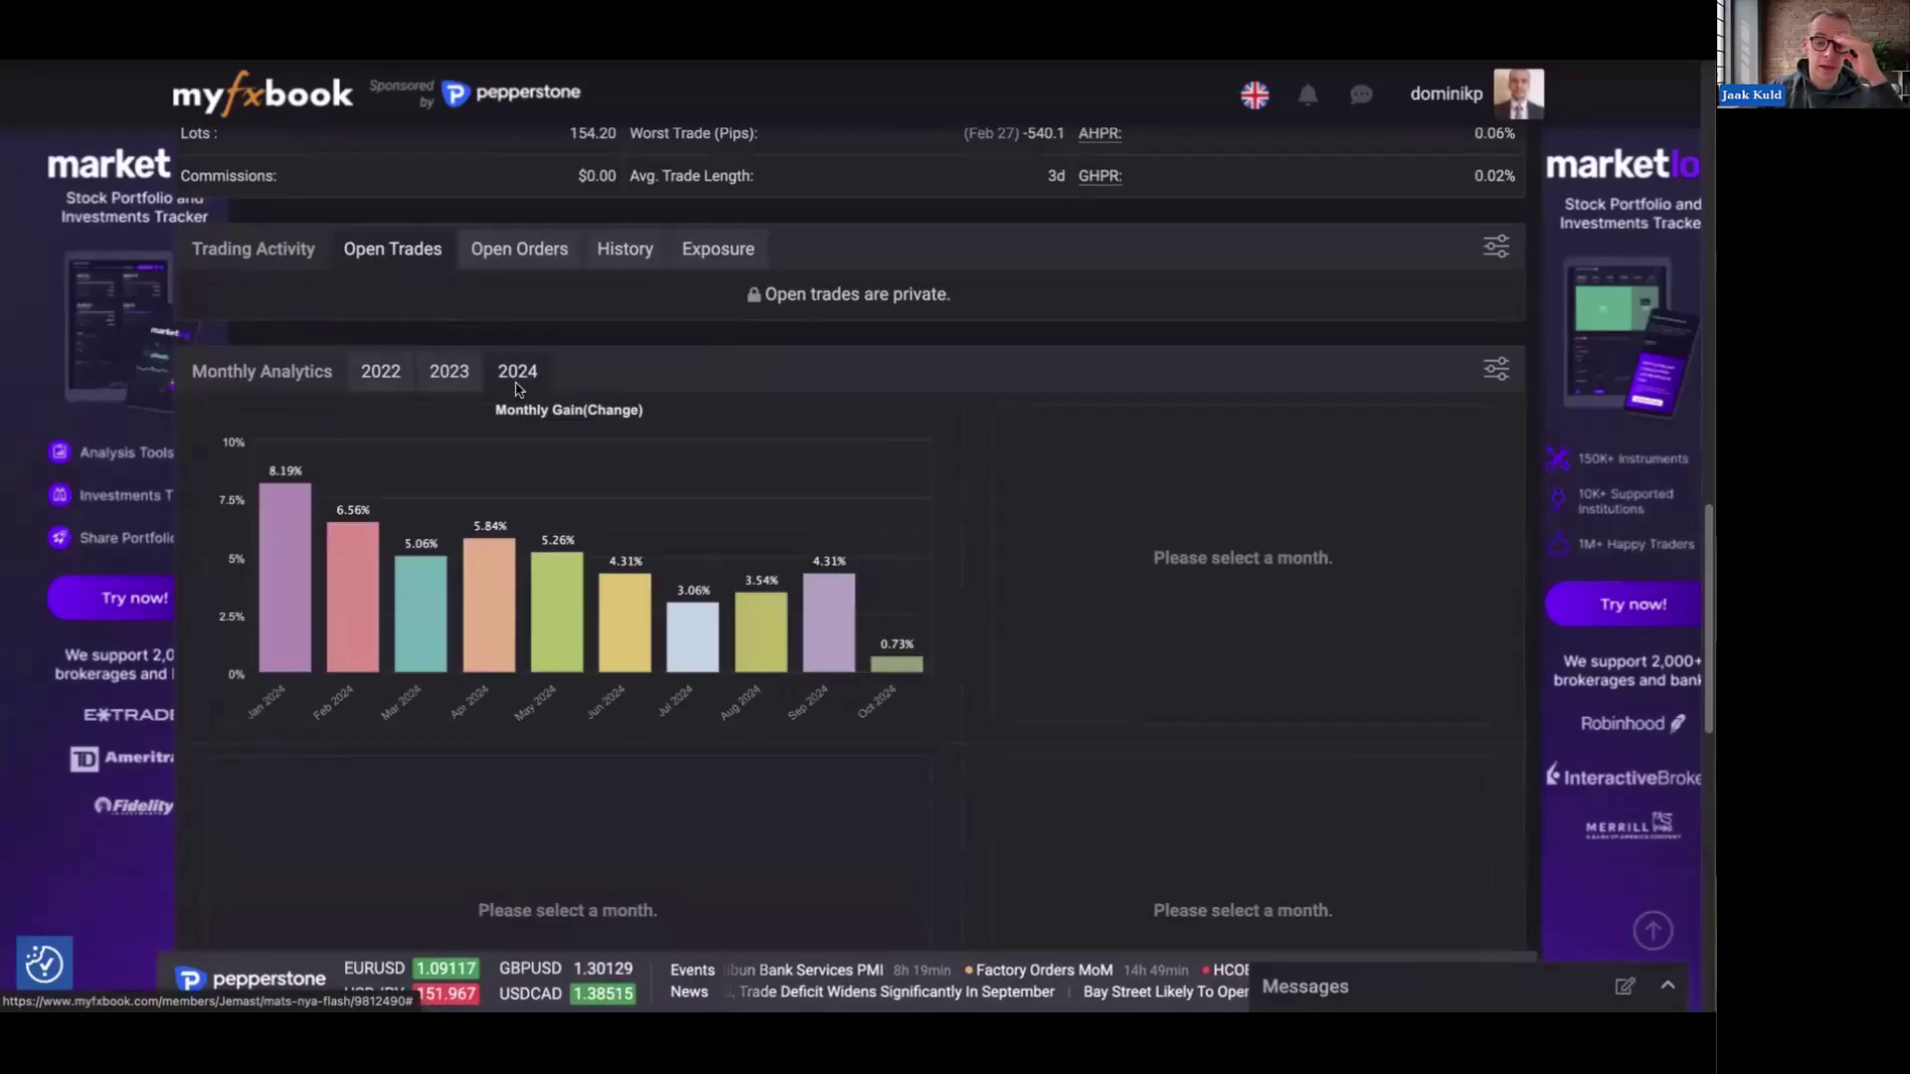